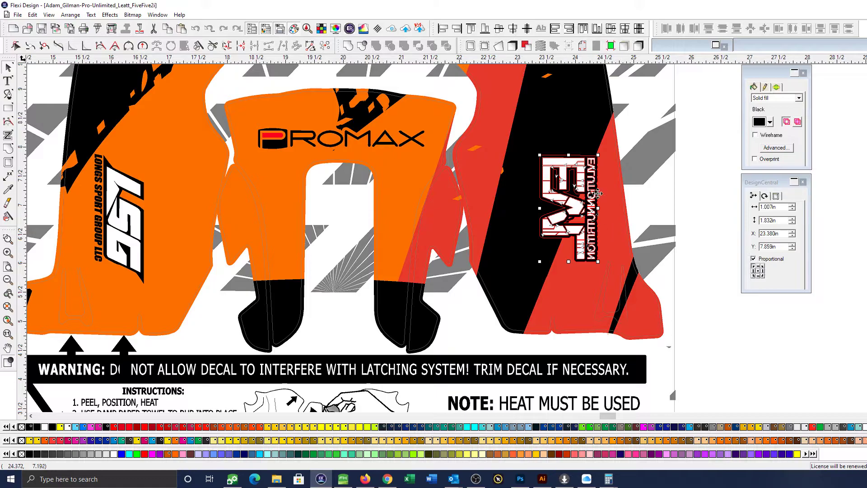
Flip the EVL Nutrition logo vertically on the black and red side decal
{"action": "left_click", "coordinate": [765, 196]}
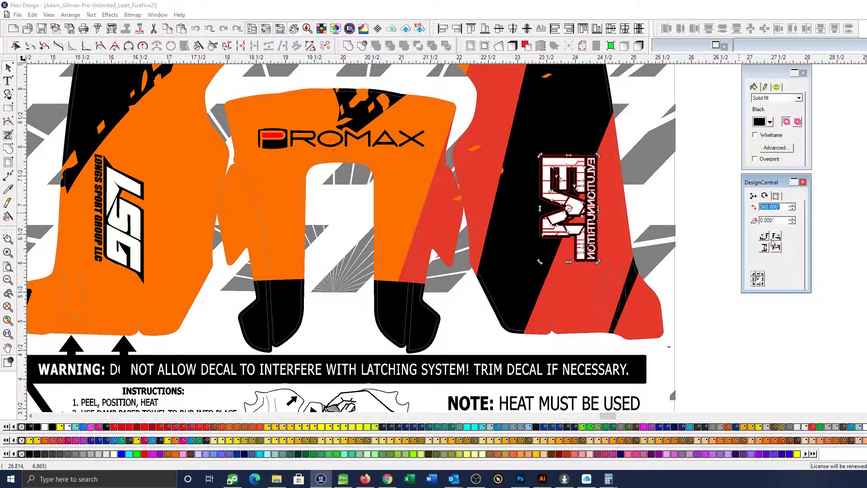
{"action": "left_click", "coordinate": [763, 247]}
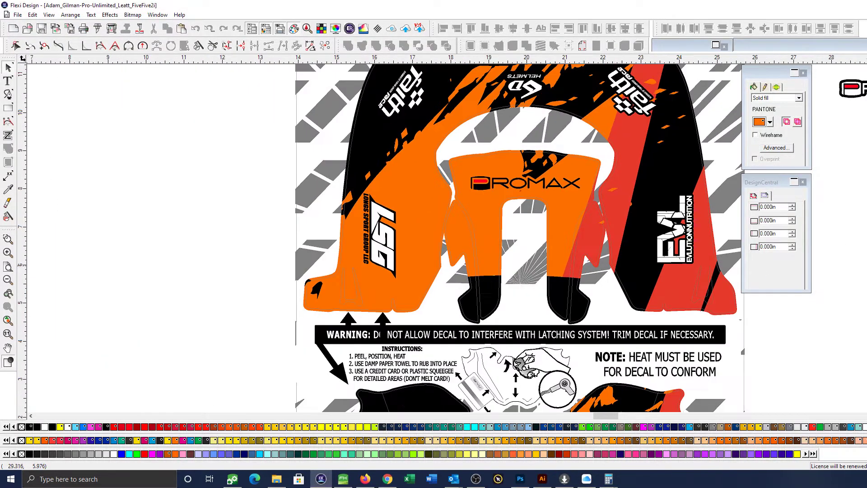
Examine the Promax logo versions beside the decal sheet up close, checking their layered outlines and white letters
{"action": "key", "text": "ctrl+space"}
{"action": "left_click_drag", "start_coordinate": [831, 129], "coordinate": [866, 181]}
{"action": "key", "text": "space"}
{"action": "left_click_drag", "start_coordinate": [508, 245], "coordinate": [349, 278]}
{"action": "left_click", "coordinate": [425, 230]}
{"action": "key", "text": "ctrl+space"}
{"action": "left_click_drag", "start_coordinate": [55, 157], "coordinate": [216, 207]}
{"action": "scroll", "coordinate": [486, 227], "scroll_direction": "down", "scroll_amount": 6}
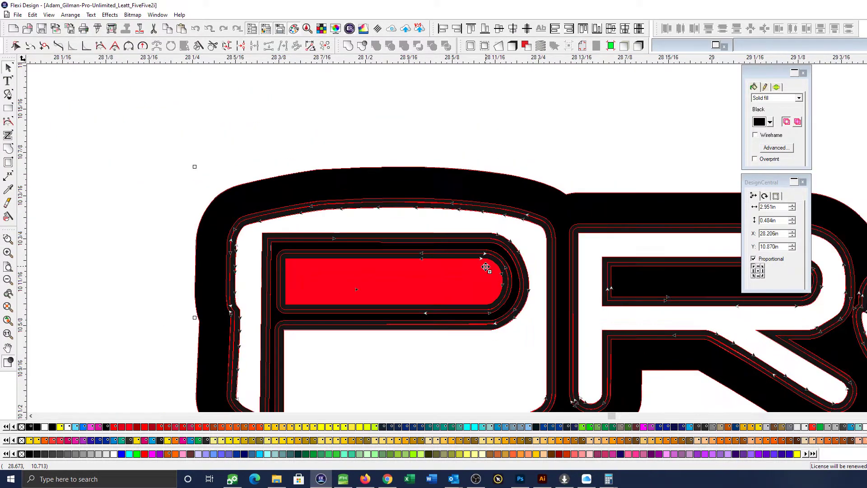
{"action": "scroll", "coordinate": [486, 267], "scroll_direction": "down", "scroll_amount": 5}
{"action": "left_click_drag", "start_coordinate": [624, 330], "coordinate": [488, 270]}
{"action": "key", "text": "ctrl+space"}
{"action": "left_click_drag", "start_coordinate": [488, 258], "coordinate": [803, 340]}
{"action": "left_click_drag", "start_coordinate": [629, 296], "coordinate": [633, 308]}
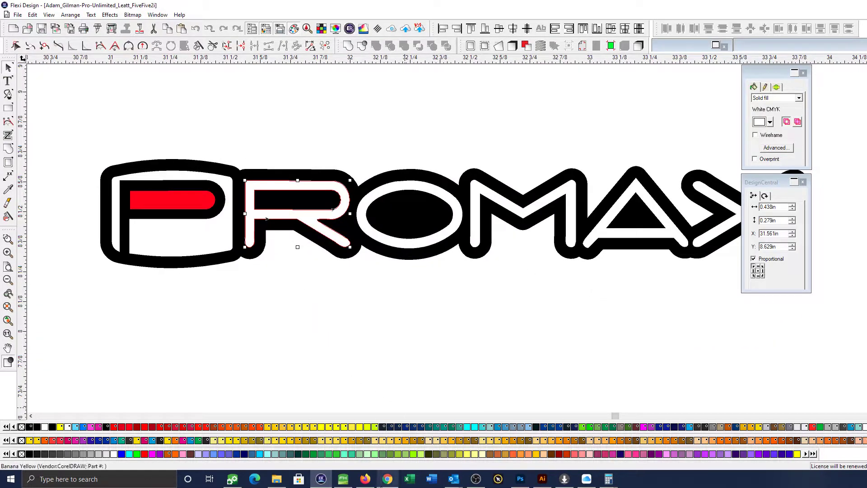
Switch to Chrome, view the KHEbikes Promax logo among the image search results, and return to Flexi Design
{"action": "left_click", "coordinate": [388, 481]}
{"action": "scroll", "coordinate": [497, 206], "scroll_direction": "down", "scroll_amount": 3}
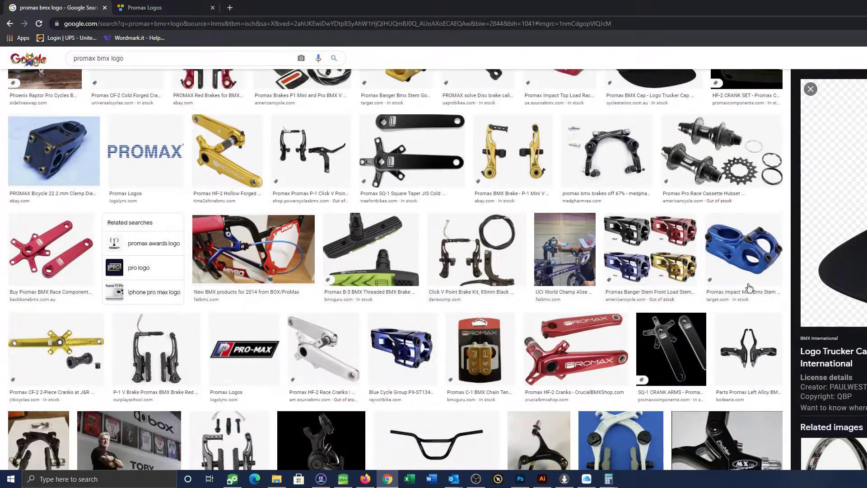
{"action": "scroll", "coordinate": [496, 205], "scroll_direction": "up", "scroll_amount": 4}
{"action": "scroll", "coordinate": [497, 206], "scroll_direction": "up", "scroll_amount": 10}
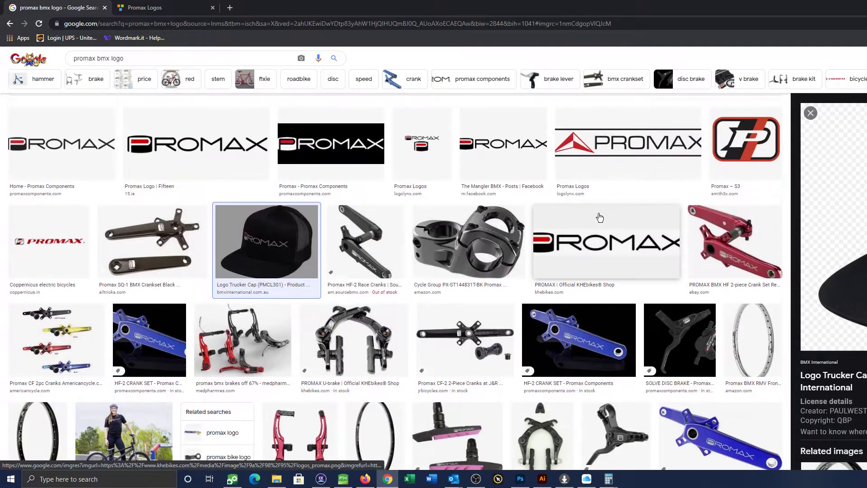
{"action": "left_click", "coordinate": [607, 231]}
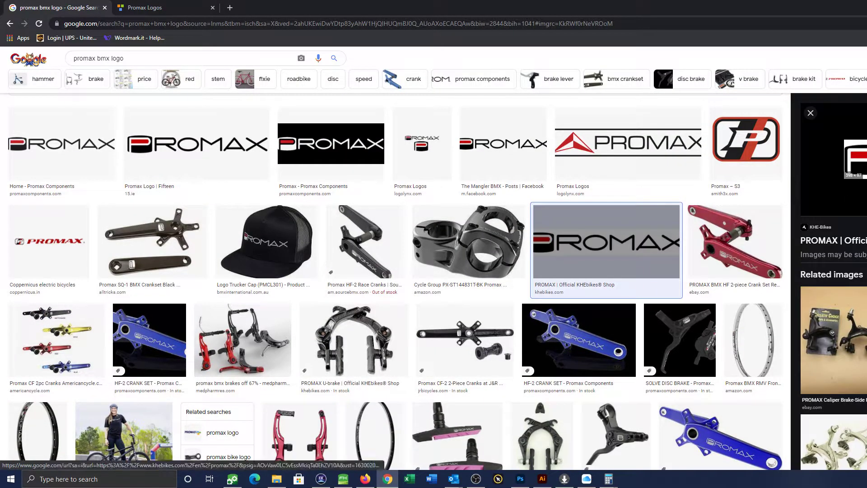
{"action": "key", "text": "alt+Tab"}
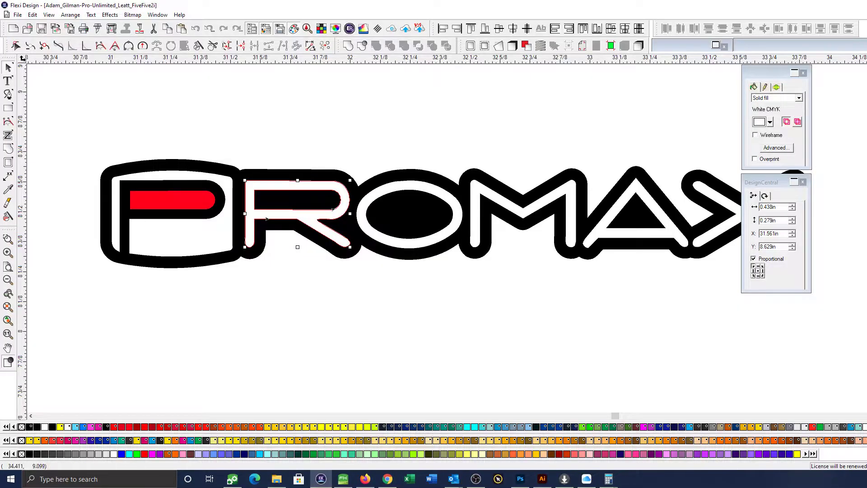
Examine the off-sheet Promax logo with white letters, selecting its black outline and the complete logo
{"action": "left_click", "coordinate": [560, 281]}
{"action": "scroll", "coordinate": [432, 272], "scroll_direction": "down", "scroll_amount": 3}
{"action": "key", "text": "ctrl+space"}
{"action": "left_click_drag", "start_coordinate": [233, 198], "coordinate": [496, 275]}
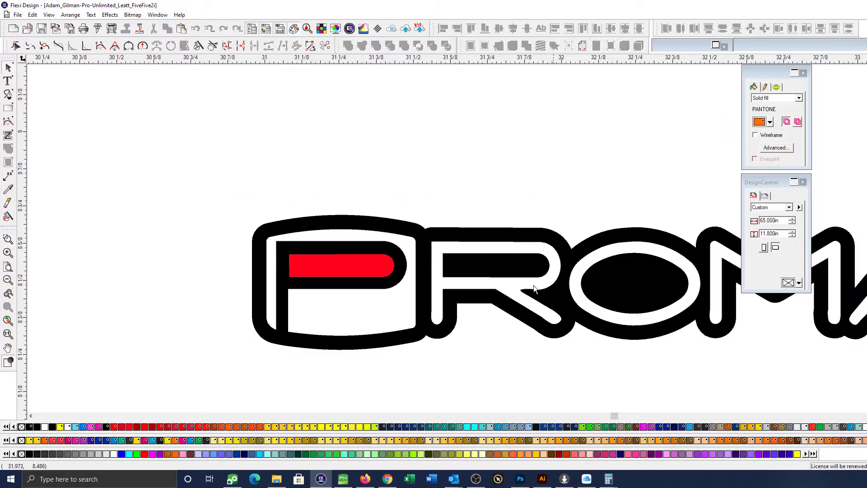
{"action": "left_click", "coordinate": [458, 314]}
{"action": "scroll", "coordinate": [458, 315], "scroll_direction": "down", "scroll_amount": 4}
{"action": "left_click_drag", "start_coordinate": [492, 324], "coordinate": [438, 294]}
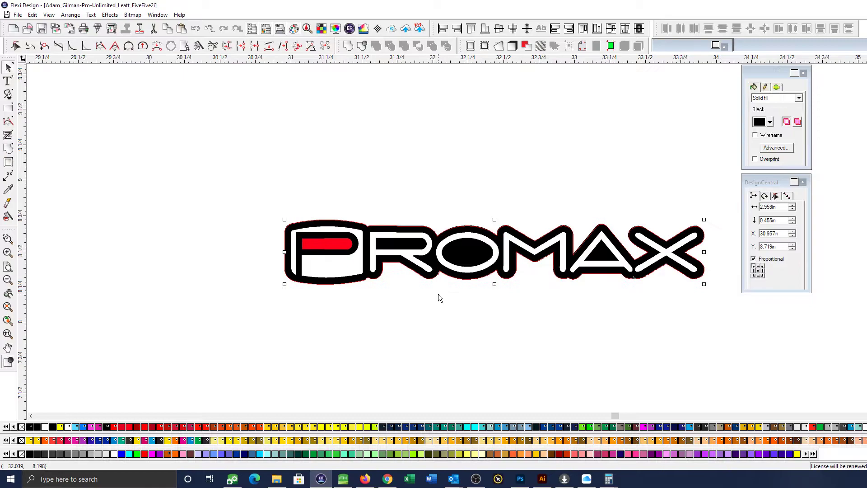
{"action": "left_click", "coordinate": [438, 293]}
{"action": "left_click_drag", "start_coordinate": [255, 193], "coordinate": [723, 350]}
{"action": "scroll", "coordinate": [750, 325], "scroll_direction": "down", "scroll_amount": 3}
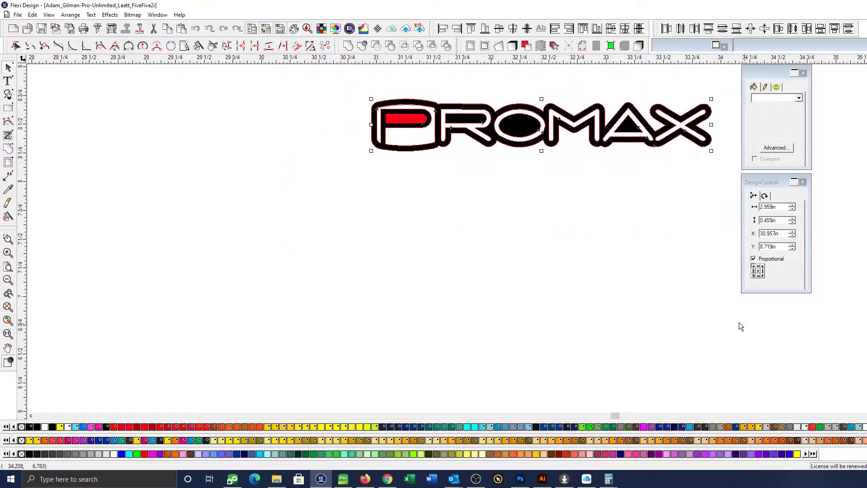
Inspect the black-lettered Promax logo on the orange centre decal and select its orange outline
{"action": "scroll", "coordinate": [685, 291], "scroll_direction": "down", "scroll_amount": 1}
{"action": "key", "text": "space"}
{"action": "left_click_drag", "start_coordinate": [573, 283], "coordinate": [742, 328]}
{"action": "key", "text": "ctrl+space"}
{"action": "left_click_drag", "start_coordinate": [319, 283], "coordinate": [441, 318]}
{"action": "left_click", "coordinate": [470, 233]}
{"action": "scroll", "coordinate": [471, 229], "scroll_direction": "down", "scroll_amount": 1}
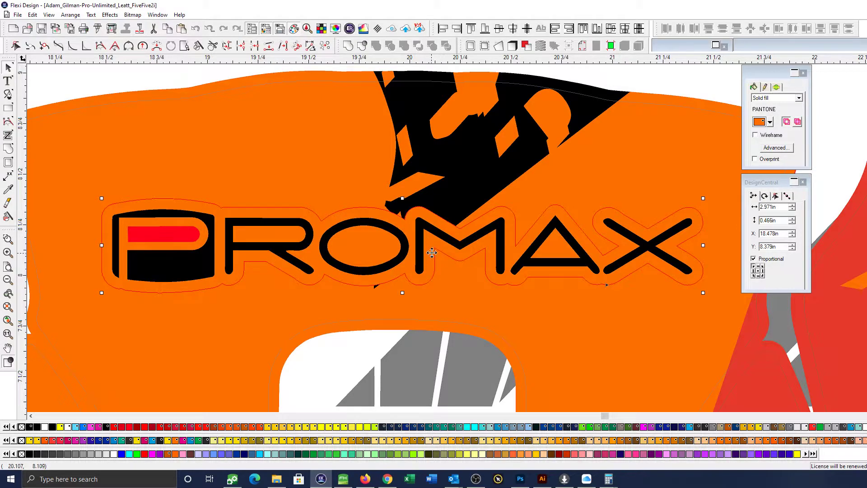
{"action": "scroll", "coordinate": [431, 254], "scroll_direction": "down", "scroll_amount": 2}
{"action": "scroll", "coordinate": [429, 258], "scroll_direction": "down", "scroll_amount": 5}
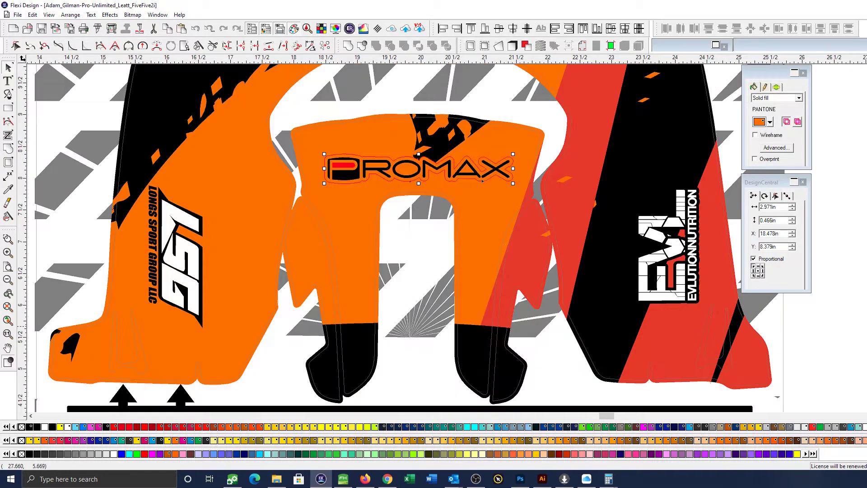
Inspect the rider's surname on the curved orange decal, including its orange outline around the white letters
{"action": "left_click", "coordinate": [841, 333]}
{"action": "scroll", "coordinate": [646, 303], "scroll_direction": "down", "scroll_amount": 4}
{"action": "scroll", "coordinate": [527, 219], "scroll_direction": "down", "scroll_amount": 2}
{"action": "key", "text": "Page_Down"}
{"action": "key", "text": "F5"}
{"action": "left_click_drag", "start_coordinate": [424, 232], "coordinate": [599, 286]}
{"action": "left_click", "coordinate": [467, 186]}
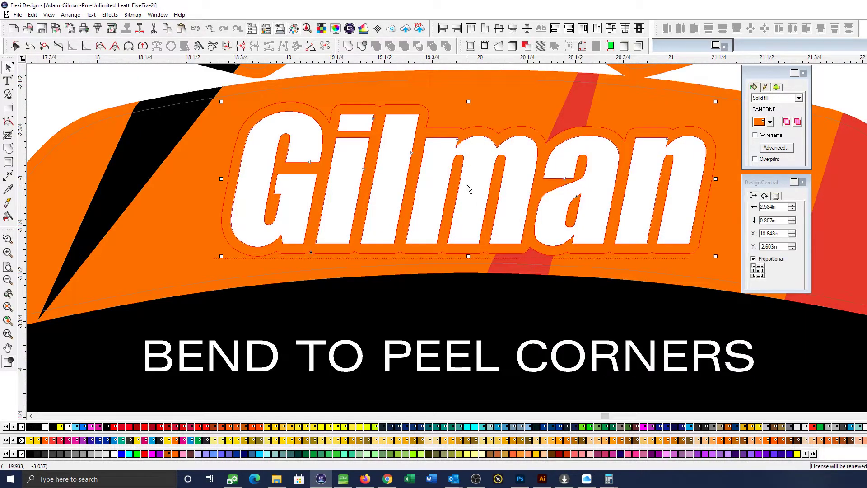
{"action": "scroll", "coordinate": [506, 188], "scroll_direction": "down", "scroll_amount": 1}
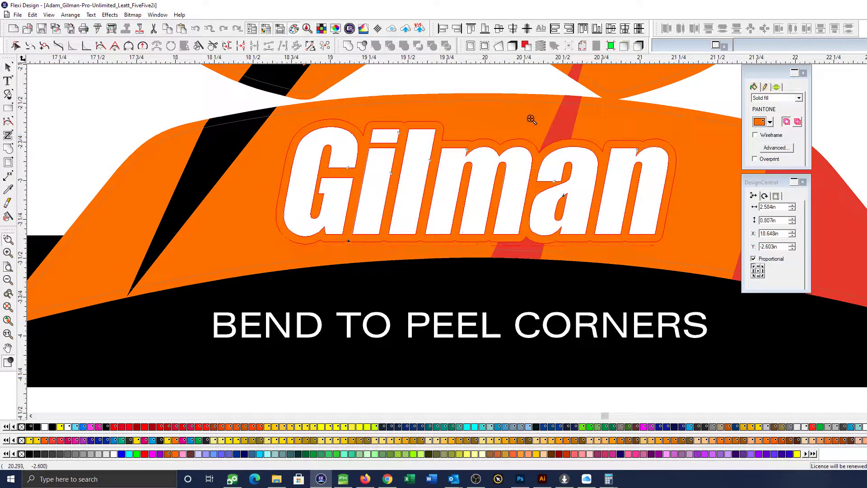
{"action": "scroll", "coordinate": [555, 153], "scroll_direction": "up", "scroll_amount": 5}
{"action": "scroll", "coordinate": [523, 285], "scroll_direction": "down", "scroll_amount": 3}
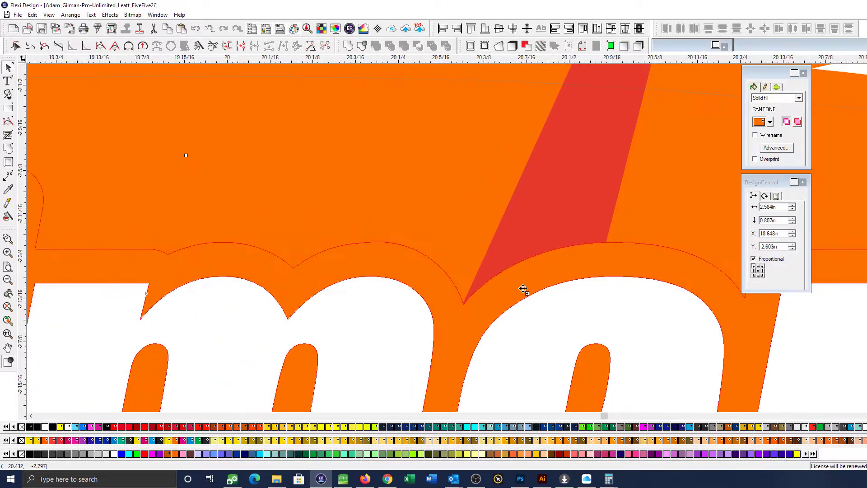
{"action": "scroll", "coordinate": [559, 279], "scroll_direction": "down", "scroll_amount": 2}
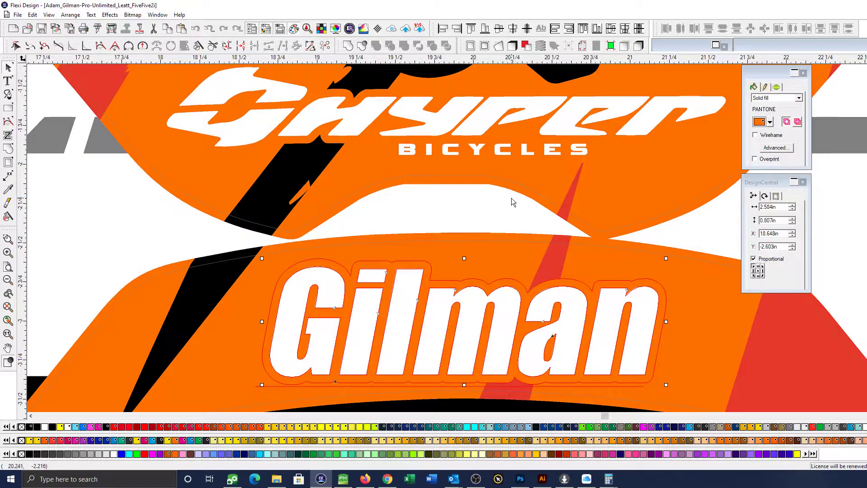
{"action": "left_click", "coordinate": [514, 226]}
{"action": "scroll", "coordinate": [510, 240], "scroll_direction": "down", "scroll_amount": 2}
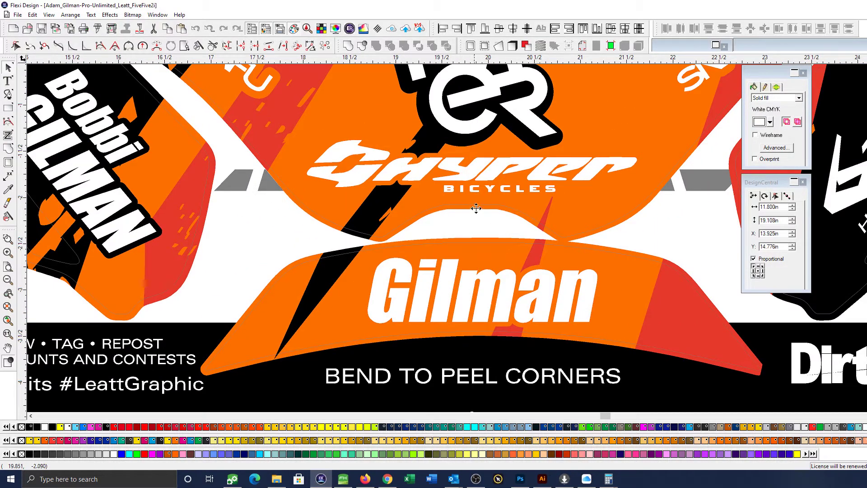
Try a black fill on the Hyper Bicycles logo's outline and undo it
{"action": "scroll", "coordinate": [708, 241], "scroll_direction": "down", "scroll_amount": 3}
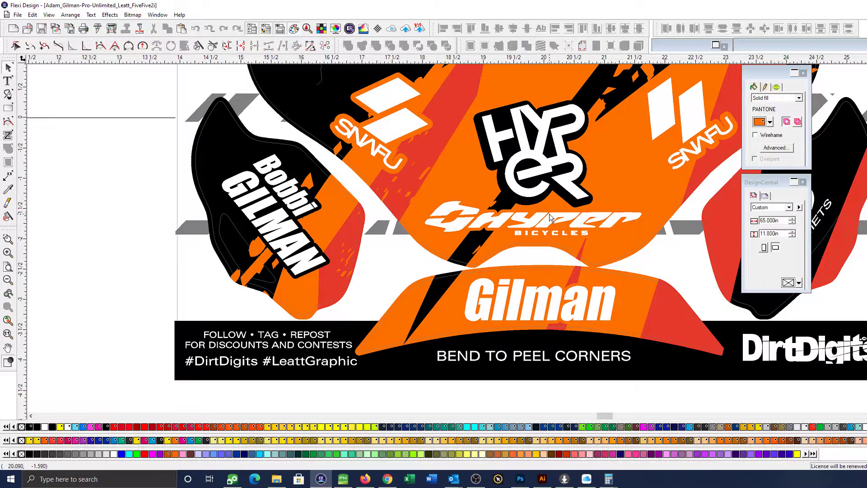
{"action": "left_click", "coordinate": [552, 218]}
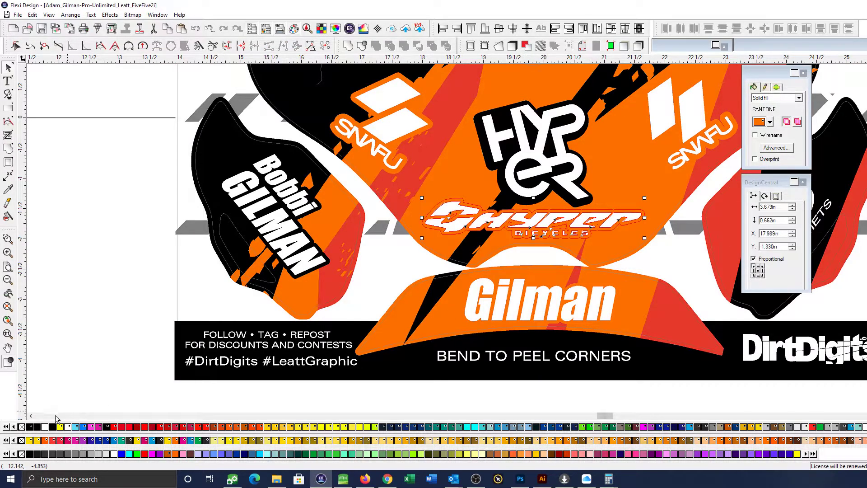
{"action": "left_click", "coordinate": [34, 454]}
{"action": "key", "text": "ctrl+z"}
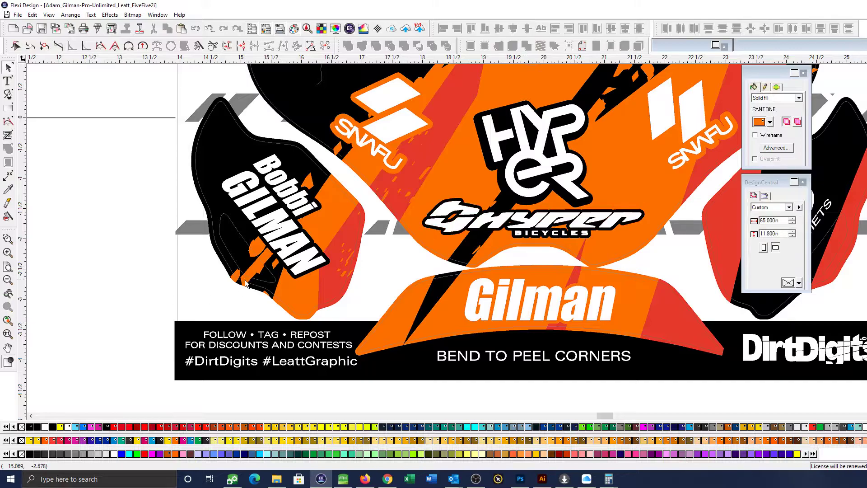
{"action": "scroll", "coordinate": [262, 293], "scroll_direction": "down", "scroll_amount": 3}
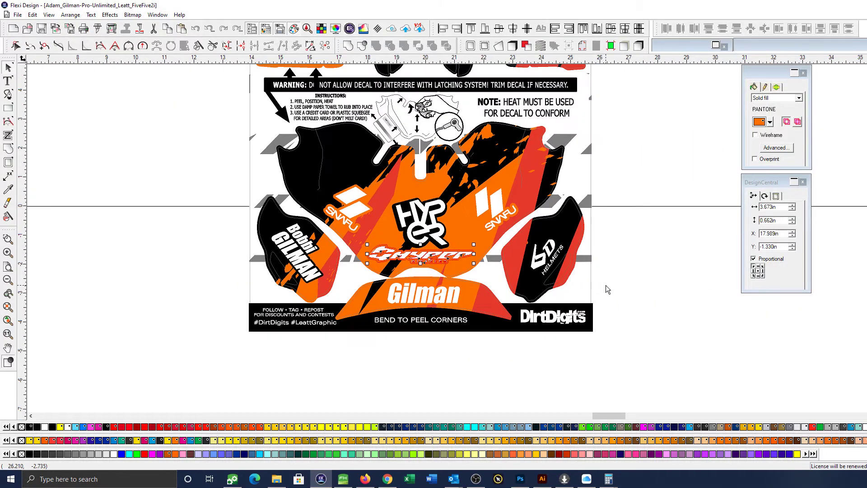
Try a duplicate of the left SNAFU logo on the black area above and to the left of the original
{"action": "left_click", "coordinate": [606, 287]}
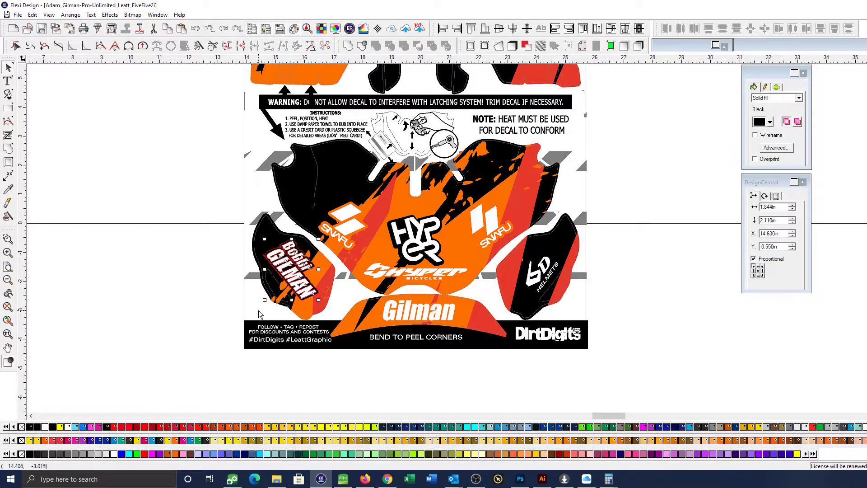
{"action": "left_click", "coordinate": [349, 228]}
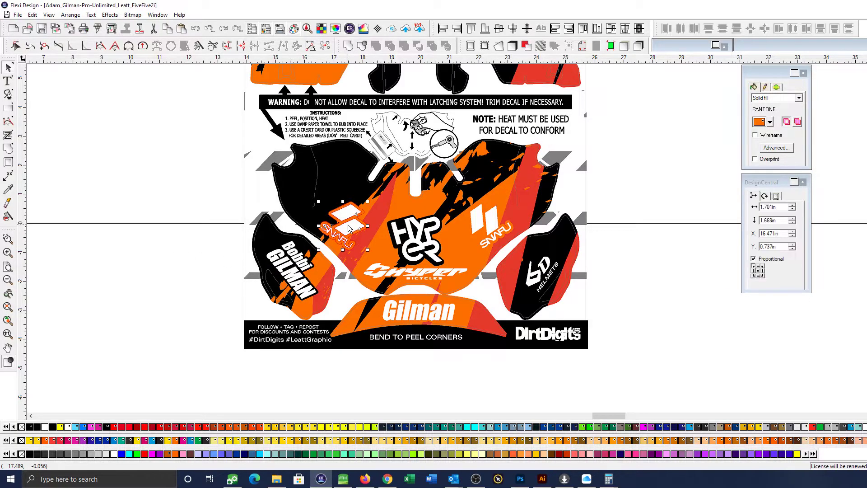
{"action": "key", "text": "F5"}
{"action": "left_click_drag", "start_coordinate": [290, 161], "coordinate": [650, 278]}
{"action": "left_click", "coordinate": [681, 273]}
{"action": "scroll", "coordinate": [671, 277], "scroll_direction": "down", "scroll_amount": 2}
{"action": "left_click", "coordinate": [399, 273]}
{"action": "scroll", "coordinate": [398, 274], "scroll_direction": "down", "scroll_amount": 1}
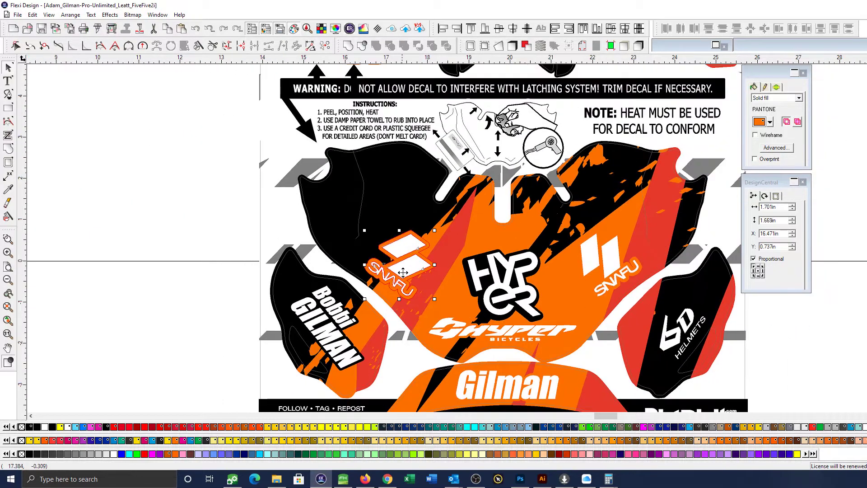
{"action": "left_click_drag", "start_coordinate": [402, 269], "coordinate": [387, 221]}
{"action": "key", "text": "ctrl+z"}
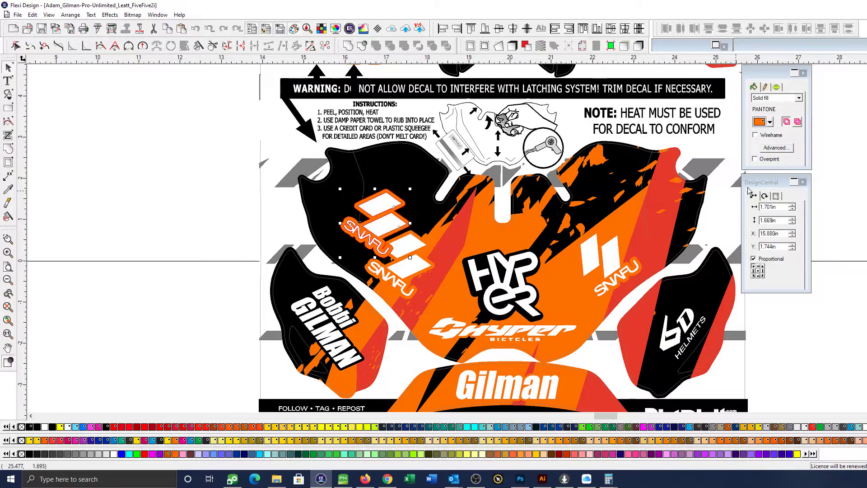
Try the SNAFU duplicate at a rotation of -324.678° over the existing SNAFU logo on the right
{"action": "left_click", "coordinate": [765, 195]}
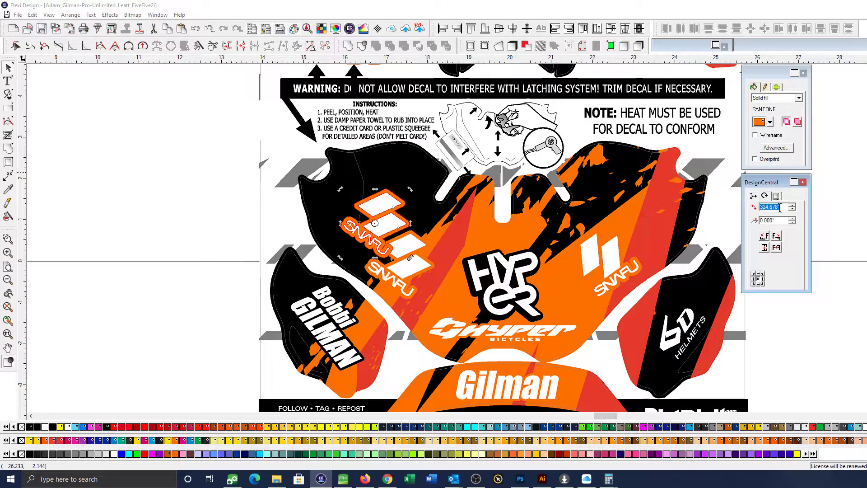
{"action": "left_click", "coordinate": [761, 207]}
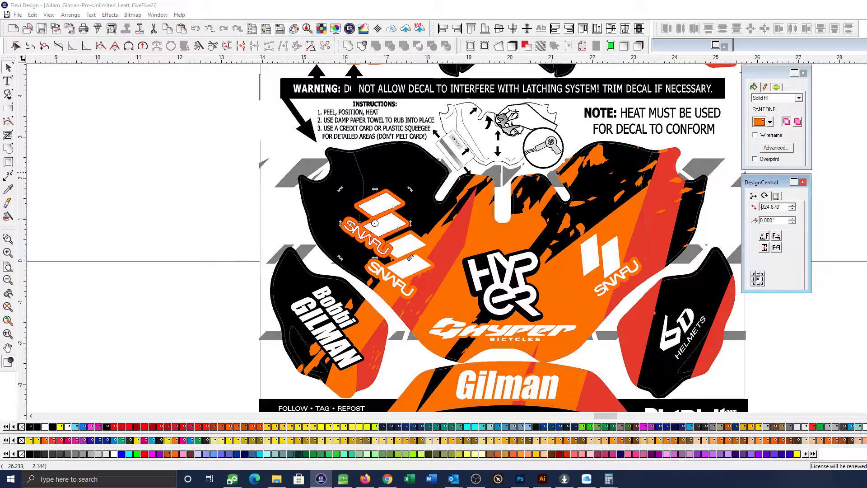
{"action": "type", "text": "-"}
{"action": "key", "text": "Return"}
{"action": "left_click_drag", "start_coordinate": [367, 218], "coordinate": [599, 260]}
{"action": "left_click", "coordinate": [799, 298]}
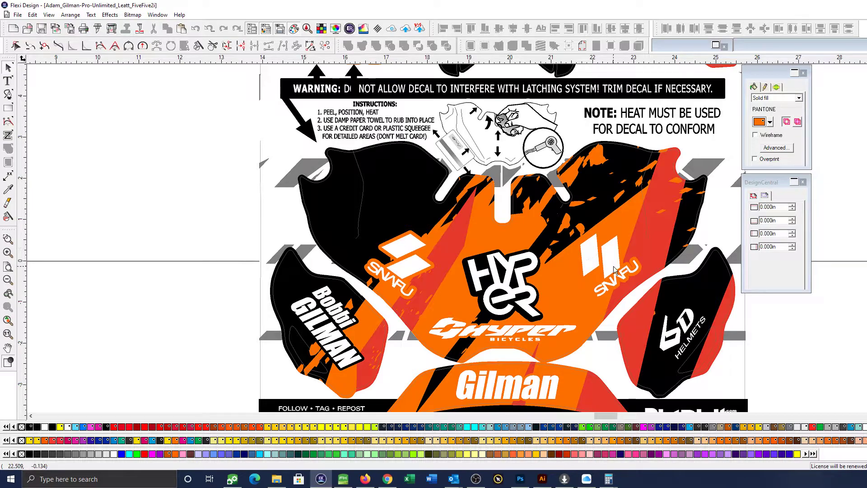
Move the right SNAFU logo outward and down, and align the vertical centres of both SNAFU logos
{"action": "left_click_drag", "start_coordinate": [615, 267], "coordinate": [636, 270]}
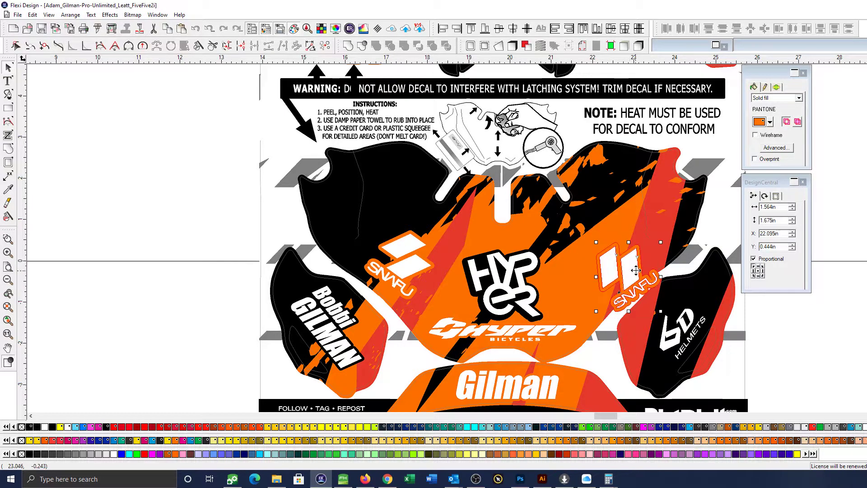
{"action": "left_click", "coordinate": [399, 267]}
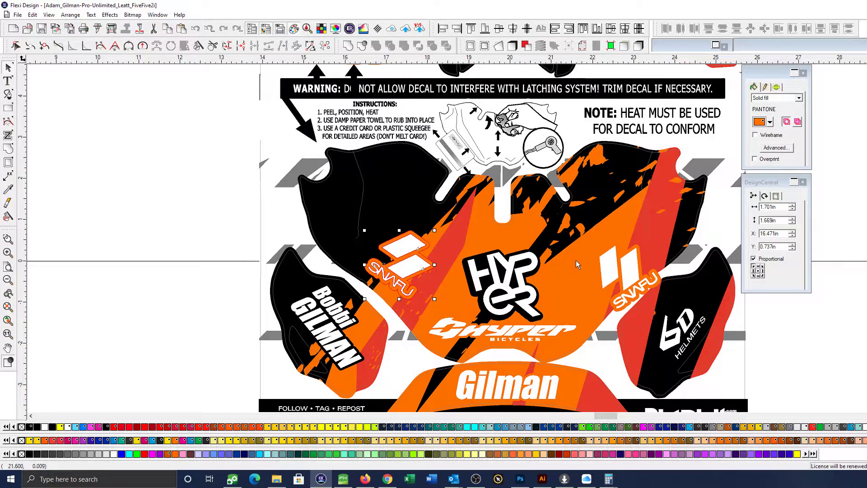
{"action": "left_click", "coordinate": [635, 275], "text": "shift"}
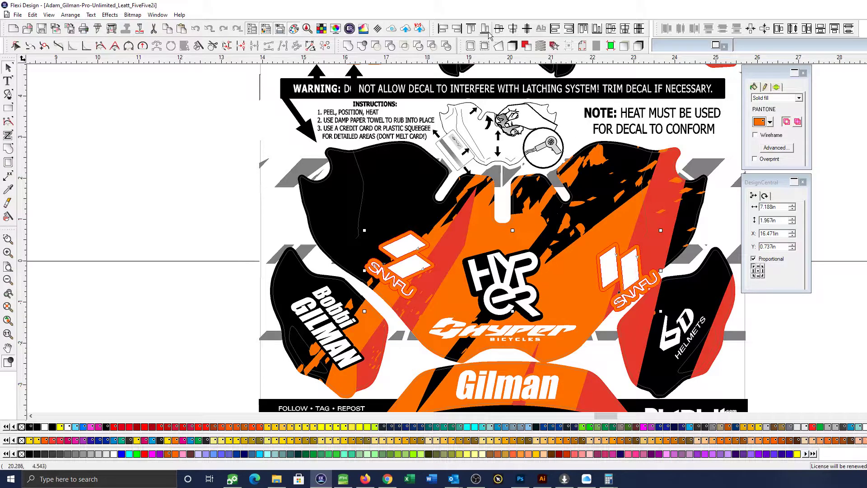
{"action": "left_click", "coordinate": [499, 45]}
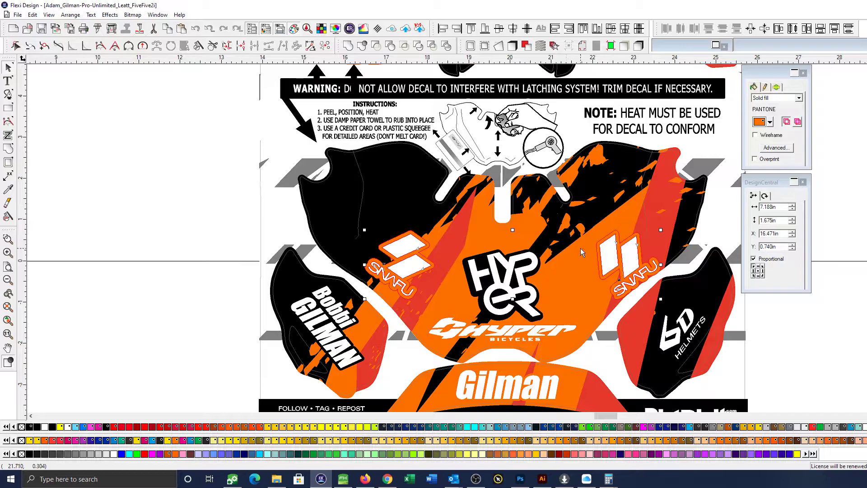
Move the right SNAFU logo horizontally inward to about X 21.54 in, and select both SNAFU logos
{"action": "key", "text": "Escape"}
{"action": "left_click_drag", "start_coordinate": [653, 276], "coordinate": [635, 265]}
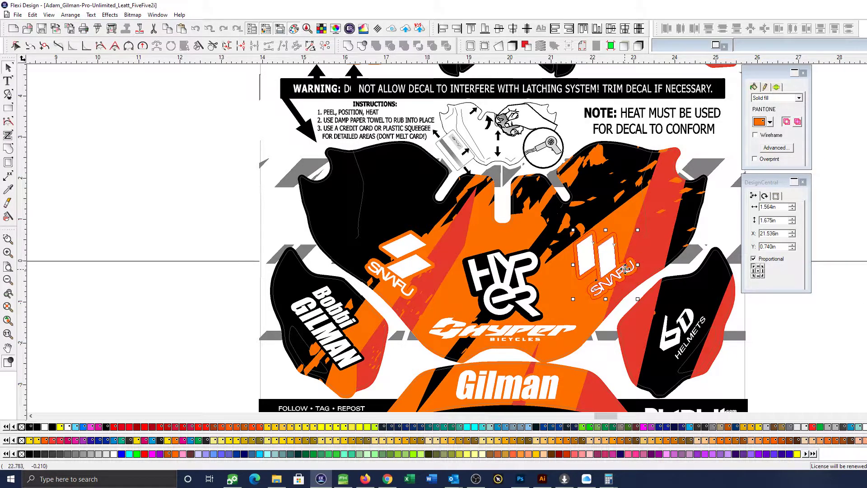
{"action": "left_click", "coordinate": [417, 265], "text": "shift"}
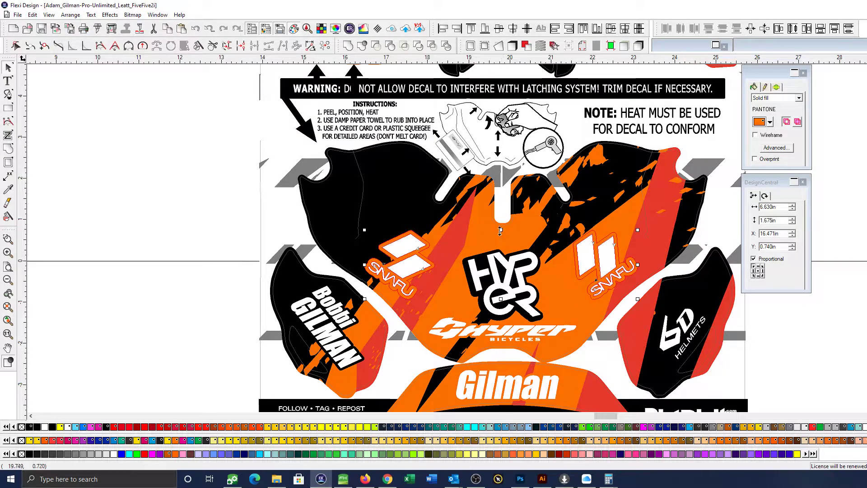
Nudge both SNAFU logos together horizontally to X 16.504 in, and clear the selection
{"action": "key", "text": "Right"}
{"action": "key", "text": "Right"}
{"action": "key", "text": "Right"}
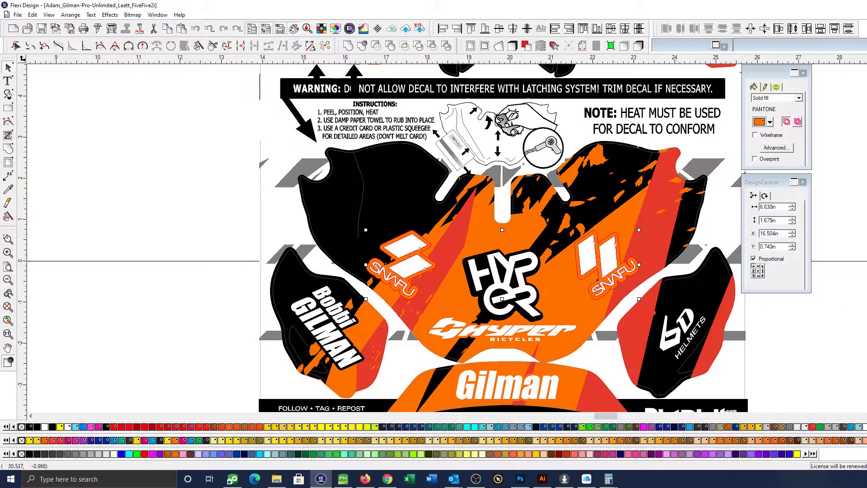
{"action": "left_click", "coordinate": [864, 302]}
Select objects throughout the decal kit by their black RGB solid fill to inspect the black areas, and clear the selection
{"action": "scroll", "coordinate": [864, 302], "scroll_direction": "down", "scroll_amount": 1}
{"action": "scroll", "coordinate": [864, 298], "scroll_direction": "down", "scroll_amount": 2}
{"action": "left_click_drag", "start_coordinate": [866, 234], "coordinate": [733, 299]}
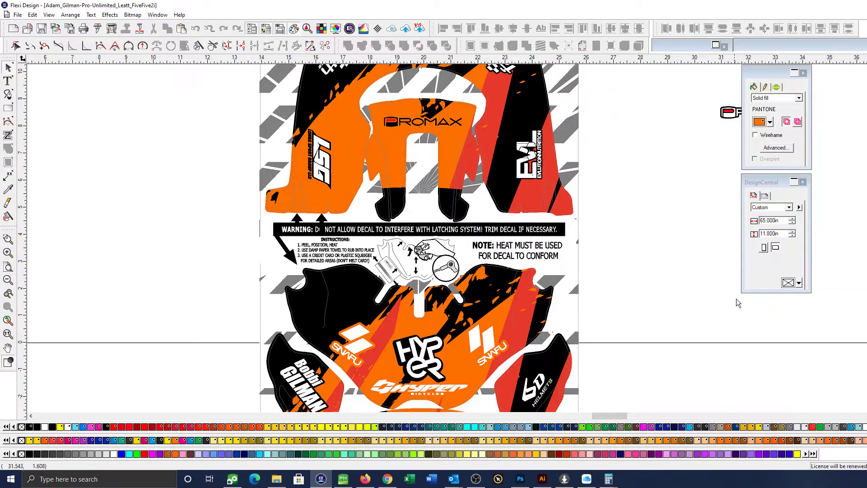
{"action": "scroll", "coordinate": [733, 300], "scroll_direction": "down", "scroll_amount": 2}
{"action": "left_click_drag", "start_coordinate": [699, 227], "coordinate": [673, 243]}
{"action": "key", "text": "ctrl+shift+a"}
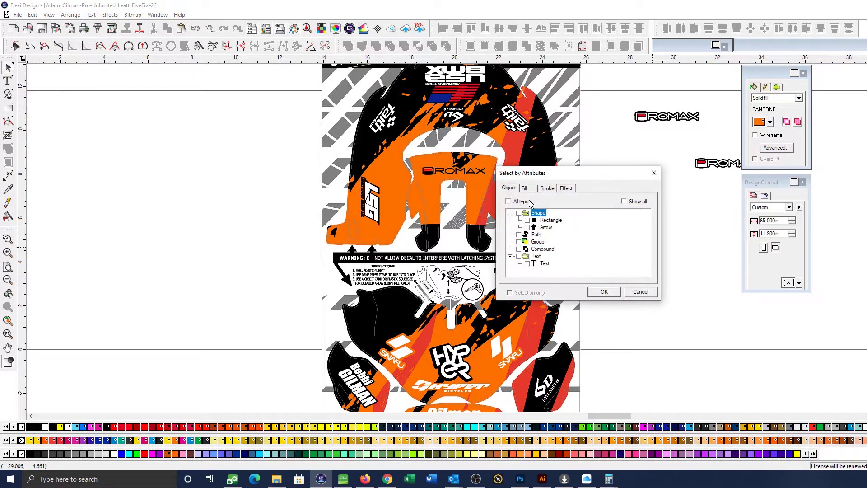
{"action": "left_click", "coordinate": [526, 188]}
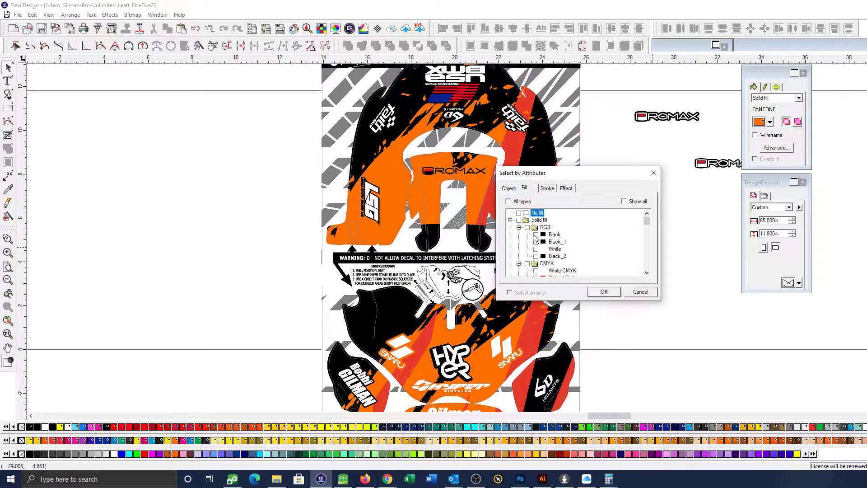
{"action": "left_click", "coordinate": [538, 260]}
{"action": "scroll", "coordinate": [556, 277], "scroll_direction": "down", "scroll_amount": 3}
{"action": "scroll", "coordinate": [544, 270], "scroll_direction": "down", "scroll_amount": 3}
{"action": "scroll", "coordinate": [544, 264], "scroll_direction": "up", "scroll_amount": 3}
{"action": "scroll", "coordinate": [542, 255], "scroll_direction": "down", "scroll_amount": 2}
{"action": "left_click", "coordinate": [605, 291]}
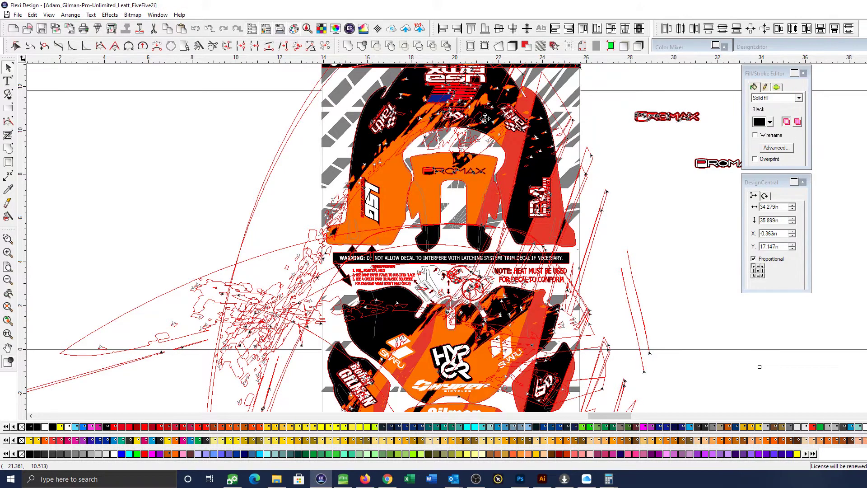
{"action": "left_click", "coordinate": [646, 201]}
Test-move the large upper panel's artwork off the sheet, undo the move, and separate the artwork's effect
{"action": "left_click", "coordinate": [527, 158]}
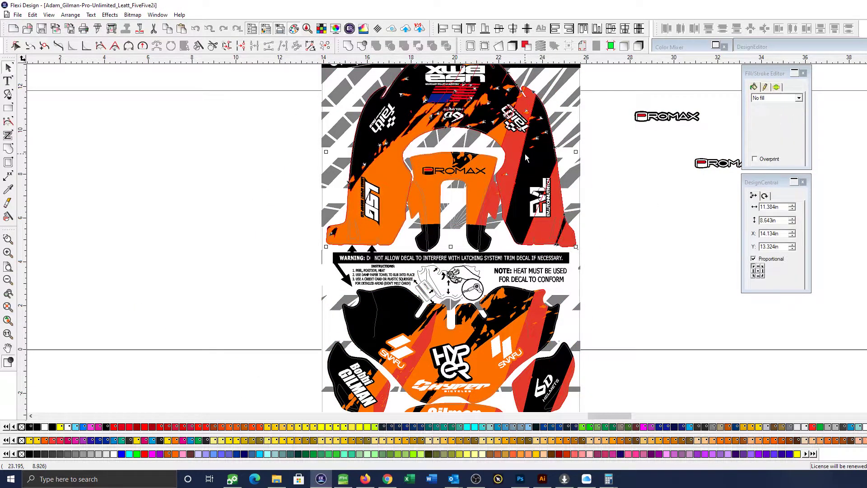
{"action": "left_click_drag", "start_coordinate": [528, 156], "coordinate": [726, 169]}
{"action": "key", "text": "ctrl+z"}
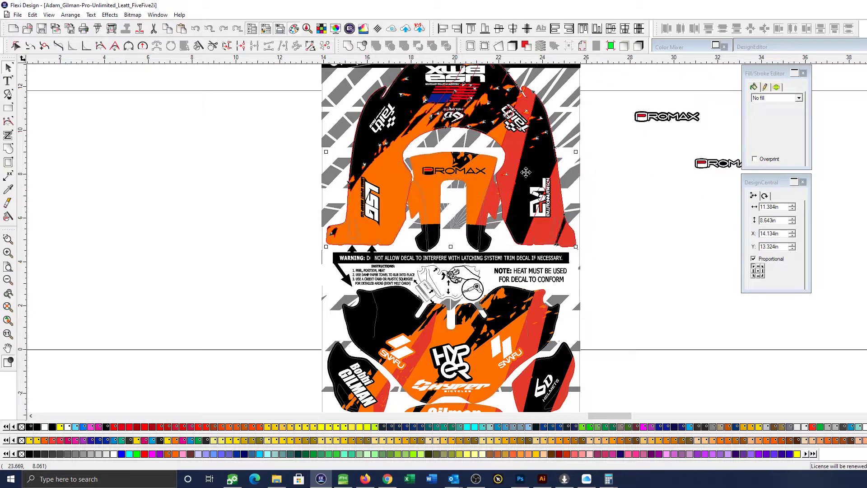
{"action": "left_click", "coordinate": [640, 49]}
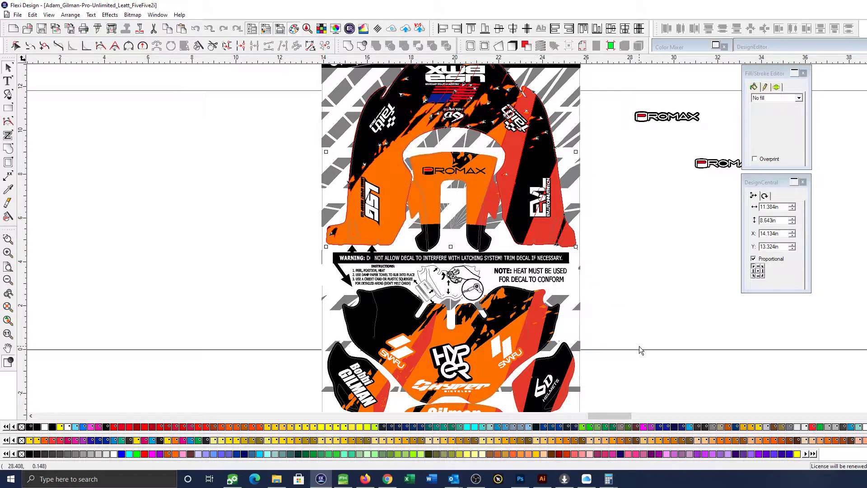
{"action": "left_click", "coordinate": [641, 333]}
Select the lower front panel, the two side panels and the bottom name strip in turn, and ungroup and regroup the strip
{"action": "scroll", "coordinate": [641, 332], "scroll_direction": "down", "scroll_amount": 3}
{"action": "left_click", "coordinate": [526, 254]}
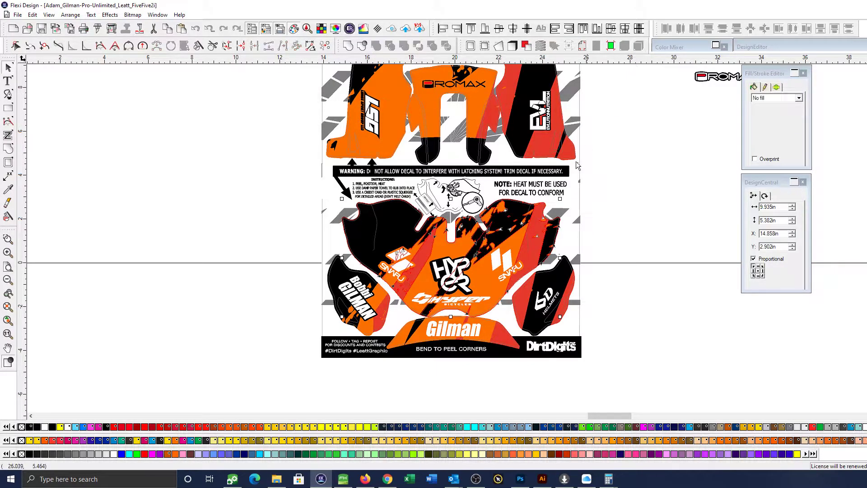
{"action": "left_click", "coordinate": [553, 281]}
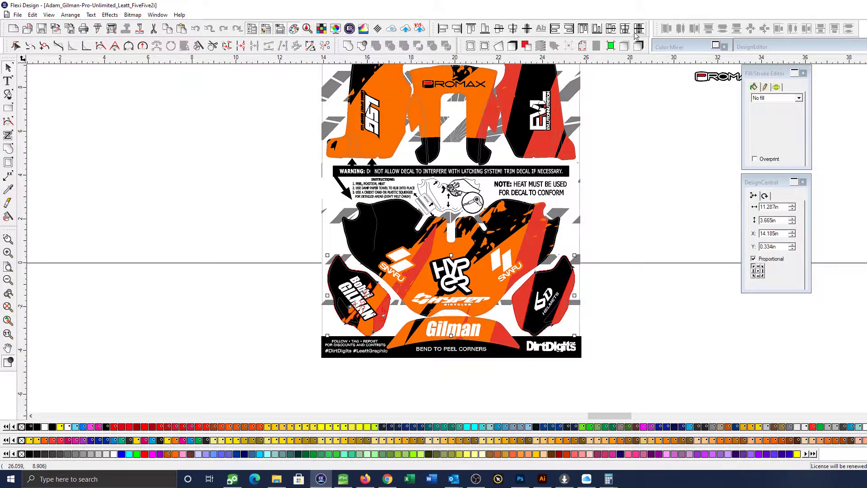
{"action": "left_click", "coordinate": [495, 331]}
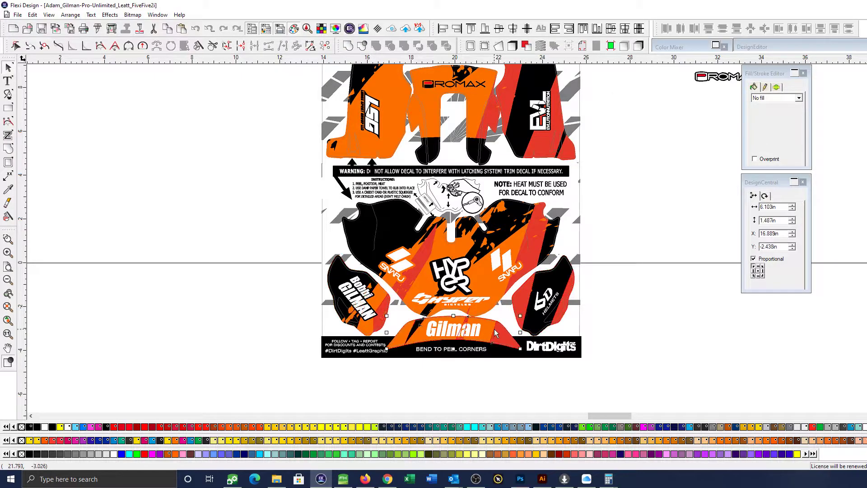
{"action": "key", "text": "ctrl+u"}
{"action": "key", "text": "ctrl+g"}
{"action": "left_click", "coordinate": [643, 225]}
Select all objects with the solid fills Black, Black_1 and Black_2 to recheck the panel artwork
{"action": "left_click_drag", "start_coordinate": [659, 145], "coordinate": [598, 240]}
{"action": "key", "text": "ctrl+shift+a"}
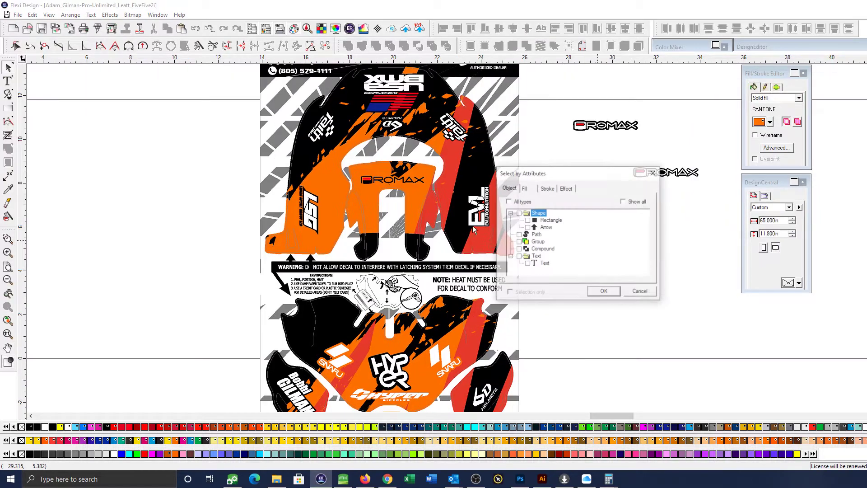
{"action": "left_click", "coordinate": [521, 190]}
{"action": "left_click", "coordinate": [536, 235]}
{"action": "left_click", "coordinate": [536, 248]}
{"action": "left_click", "coordinate": [536, 256]}
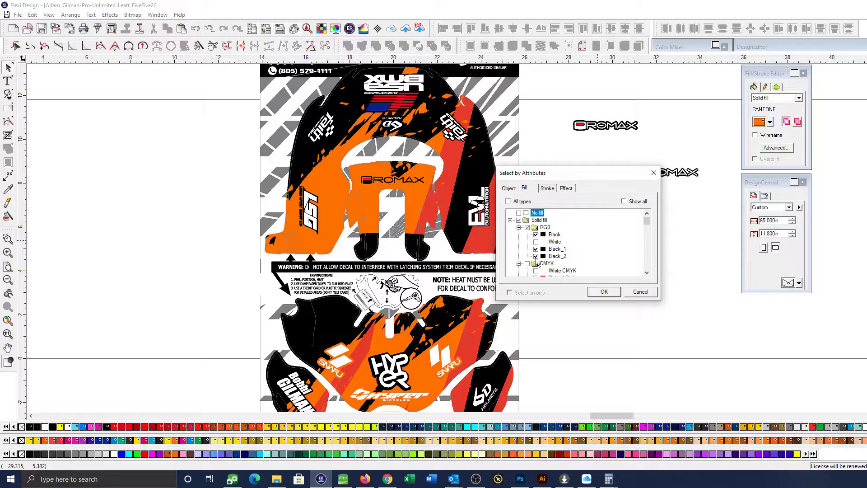
{"action": "left_click", "coordinate": [603, 291]}
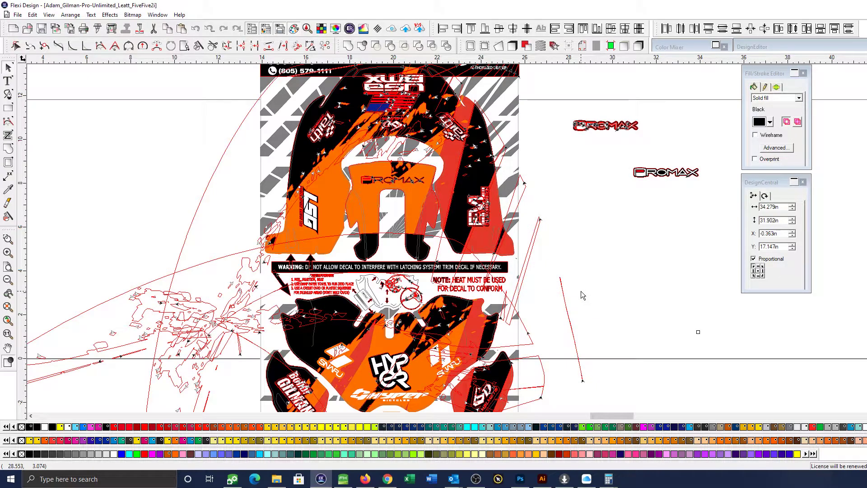
Try moving the lower front panel's artwork off the sheet to inspect it, and undo the move
{"action": "left_click", "coordinate": [338, 326]}
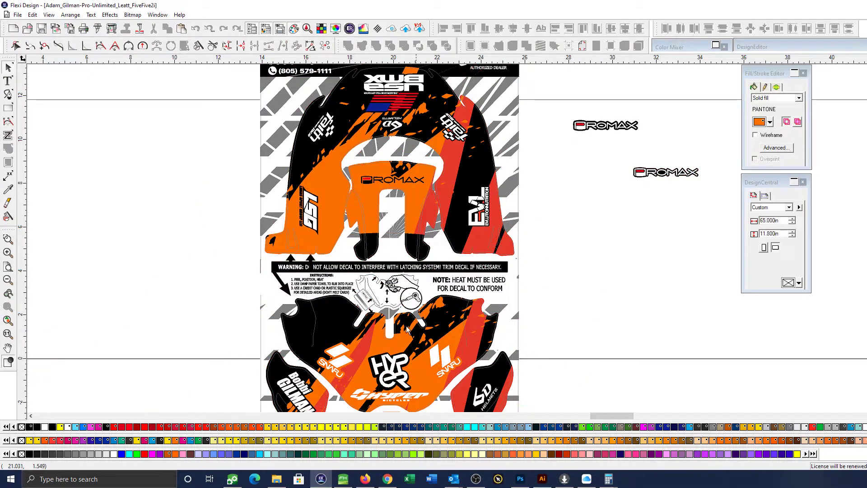
{"action": "left_click_drag", "start_coordinate": [338, 326], "coordinate": [563, 312]}
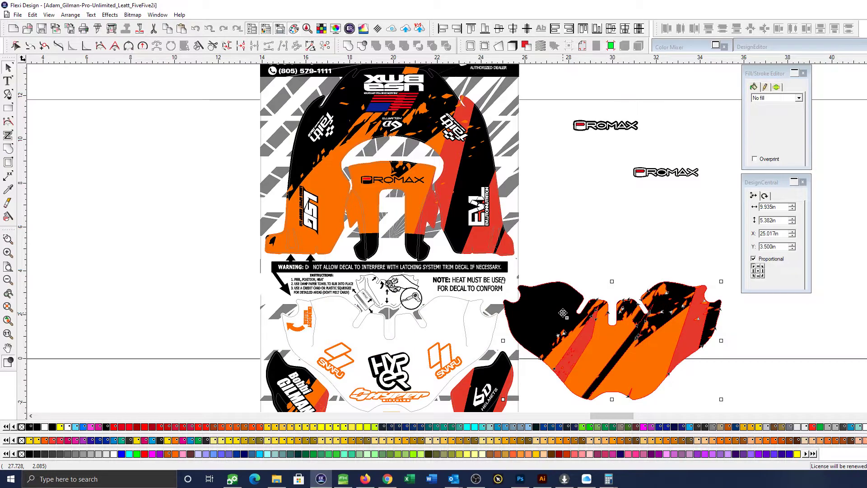
{"action": "key", "text": "ctrl+z"}
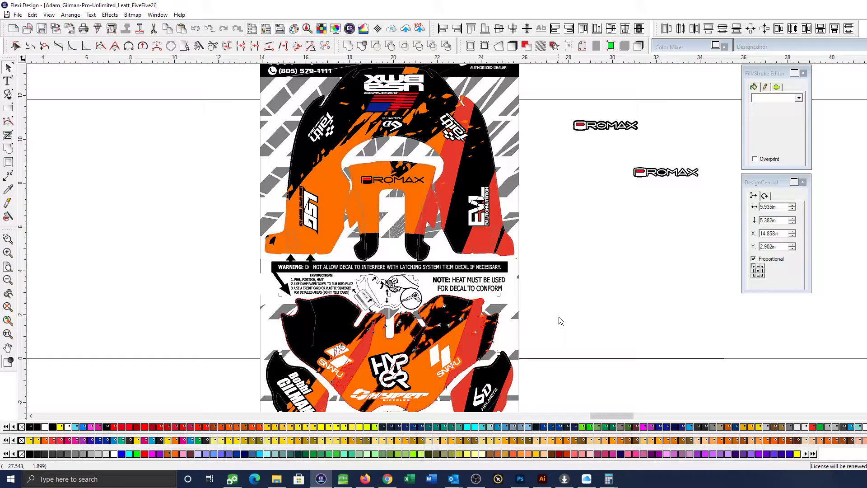
{"action": "left_click", "coordinate": [605, 303]}
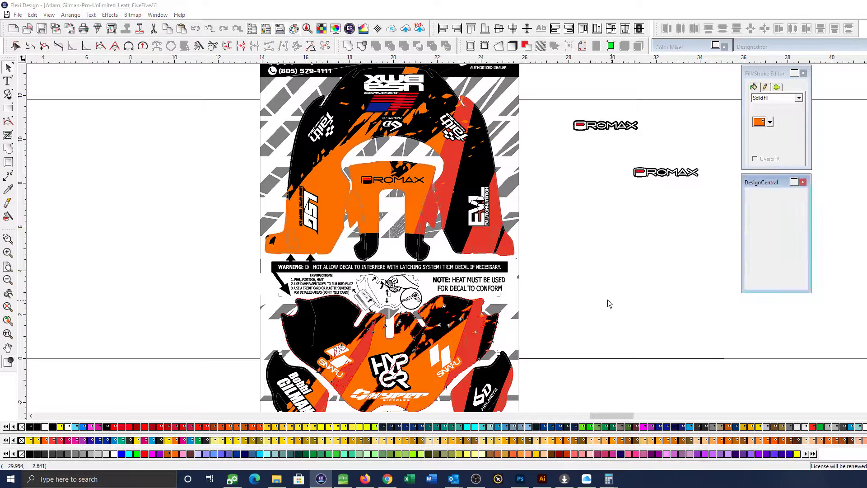
Try moving the centre Promax panel's artwork off the sheet twice, undoing each move
{"action": "left_click", "coordinate": [374, 194]}
{"action": "left_click_drag", "start_coordinate": [373, 194], "coordinate": [637, 188]}
{"action": "key", "text": "ctrl+z"}
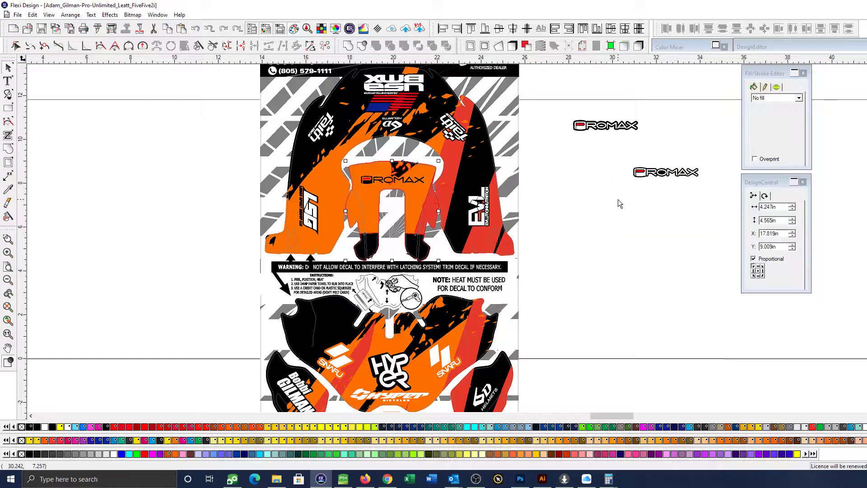
{"action": "left_click_drag", "start_coordinate": [431, 199], "coordinate": [654, 206]}
{"action": "key", "text": "ctrl+z"}
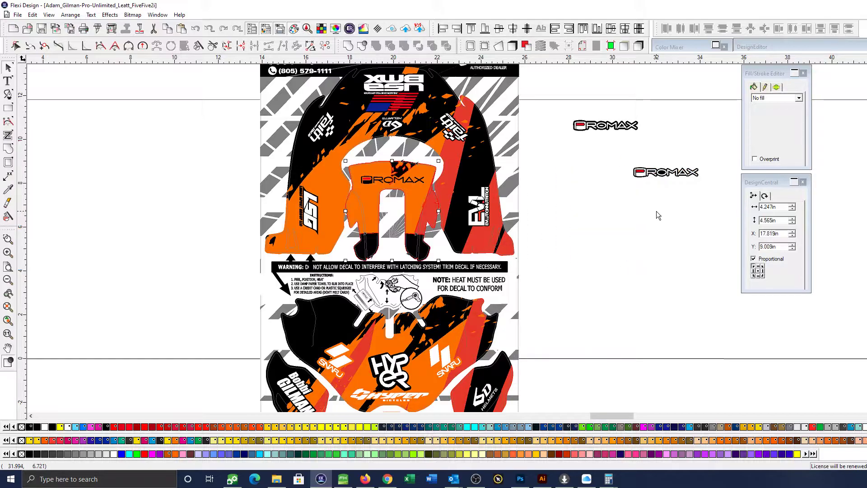
{"action": "left_click", "coordinate": [657, 215]}
{"action": "left_click", "coordinate": [425, 206]}
Select the Black, Black_1 and Black_2 filled objects by attributes again and examine them across the whole sheet
{"action": "left_click", "coordinate": [600, 280]}
{"action": "key", "text": "ctrl+alt+a"}
{"action": "left_click", "coordinate": [528, 190]}
{"action": "left_click", "coordinate": [535, 235]}
{"action": "left_click", "coordinate": [536, 249]}
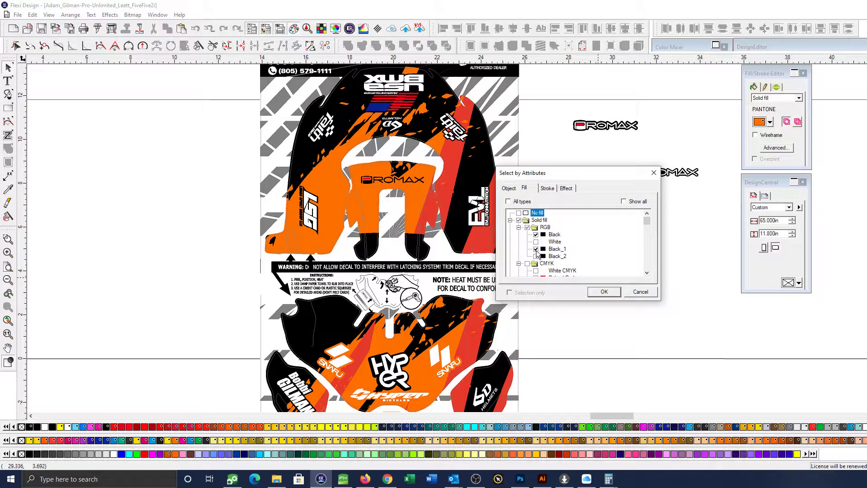
{"action": "left_click", "coordinate": [604, 291]}
{"action": "scroll", "coordinate": [452, 201], "scroll_direction": "down", "scroll_amount": 1}
{"action": "scroll", "coordinate": [451, 201], "scroll_direction": "down", "scroll_amount": 1}
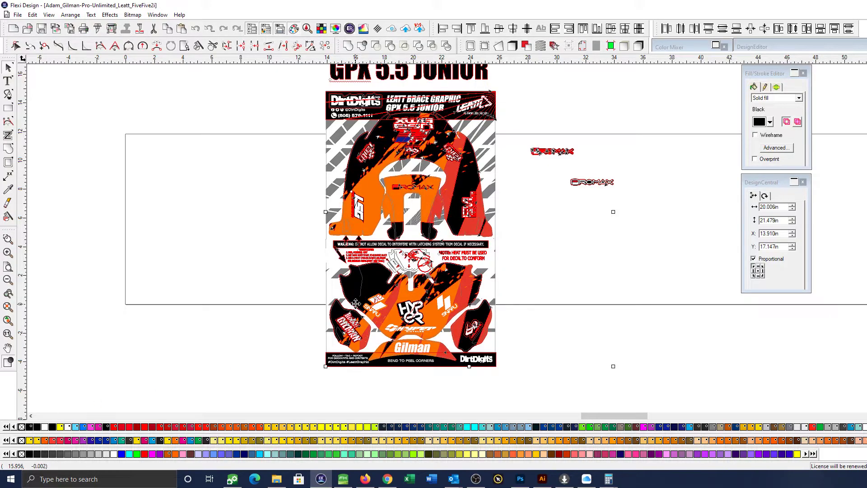
Delete the two spare Promax logos lying outside the decal sheet
{"action": "left_click", "coordinate": [530, 253]}
{"action": "left_click_drag", "start_coordinate": [667, 225], "coordinate": [527, 128]}
{"action": "key", "text": "Delete"}
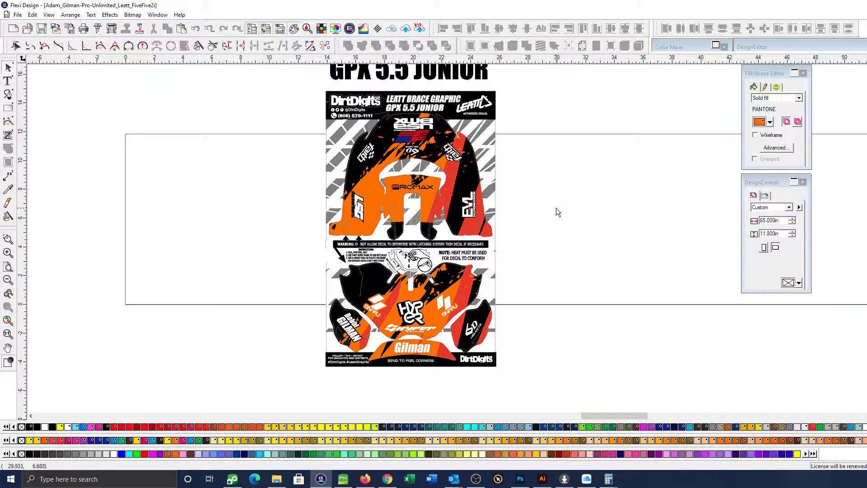
Copy both Faith Race logos from the upper panel to the blank area beside the decal sheet
{"action": "scroll", "coordinate": [557, 208], "scroll_direction": "up", "scroll_amount": 1}
{"action": "scroll", "coordinate": [543, 226], "scroll_direction": "up", "scroll_amount": 3}
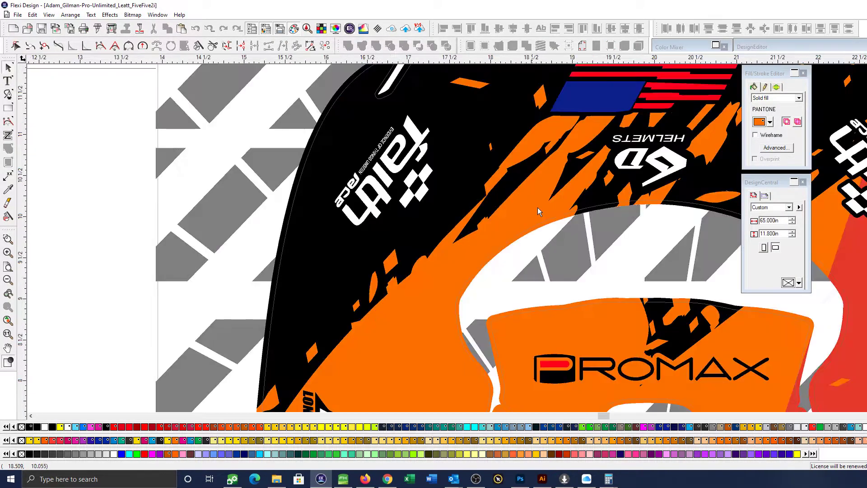
{"action": "scroll", "coordinate": [659, 263], "scroll_direction": "down", "scroll_amount": 3}
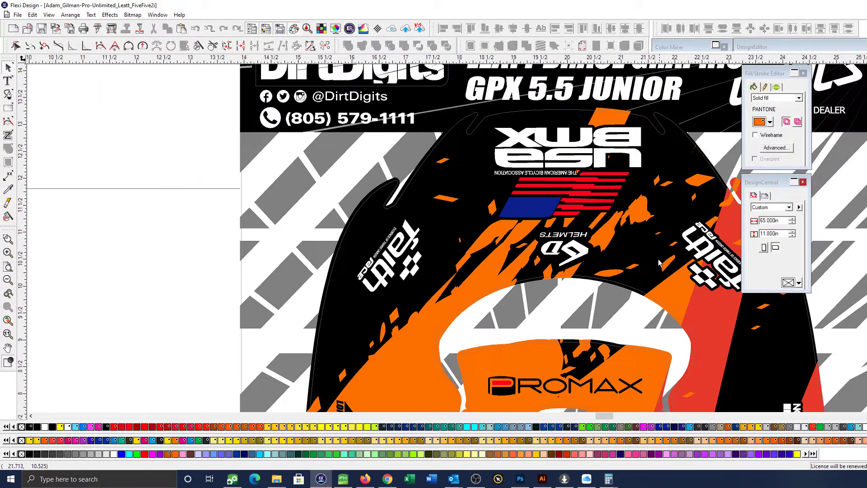
{"action": "scroll", "coordinate": [659, 263], "scroll_direction": "down", "scroll_amount": 1}
{"action": "left_click", "coordinate": [443, 254]}
{"action": "left_click_drag", "start_coordinate": [444, 255], "coordinate": [153, 222]}
{"action": "scroll", "coordinate": [686, 259], "scroll_direction": "right", "scroll_amount": 3}
{"action": "left_click_drag", "start_coordinate": [667, 258], "coordinate": [144, 227]}
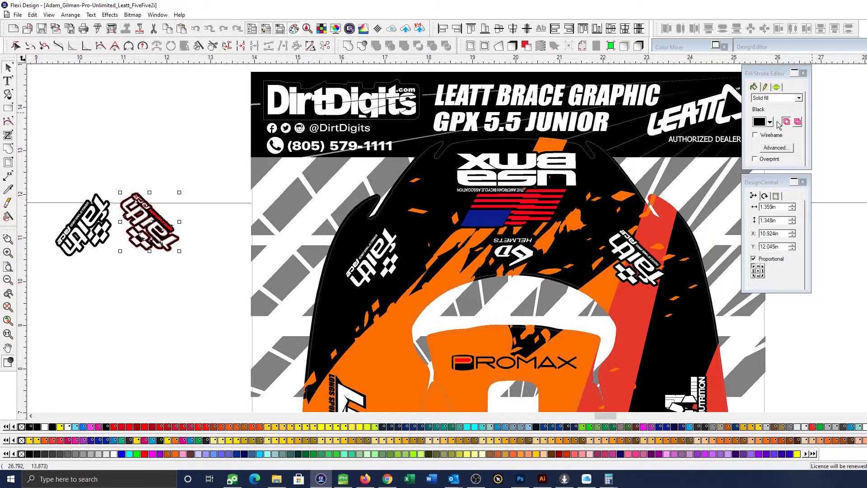
Duplicate the left Faith Race copy above the pair and mirror the duplicate horizontally
{"action": "left_click", "coordinate": [768, 196]}
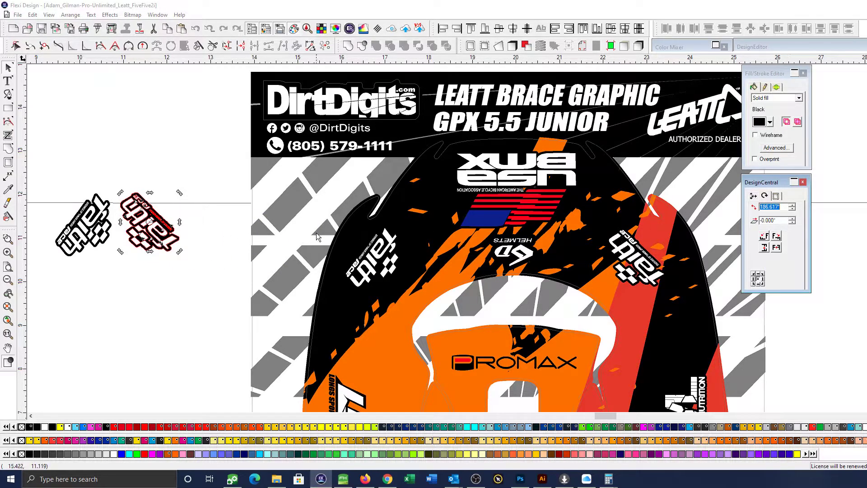
{"action": "left_click", "coordinate": [84, 239]}
{"action": "left_click_drag", "start_coordinate": [84, 240], "coordinate": [118, 163]}
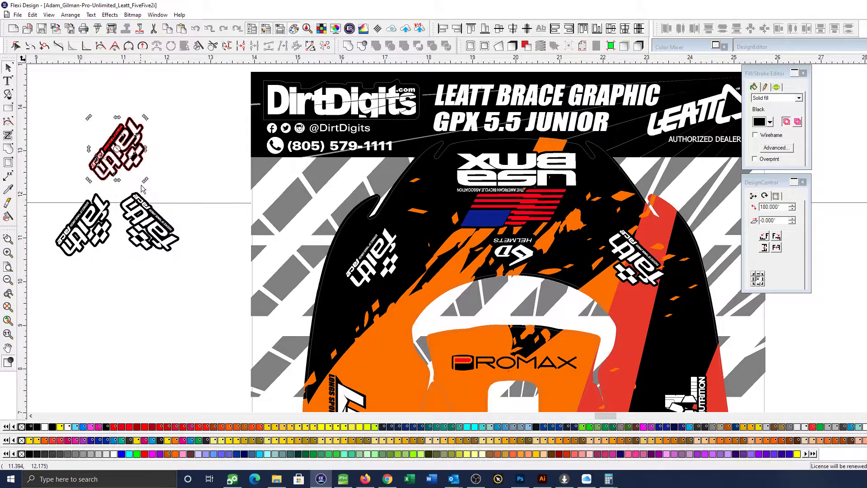
{"action": "left_click", "coordinate": [778, 247]}
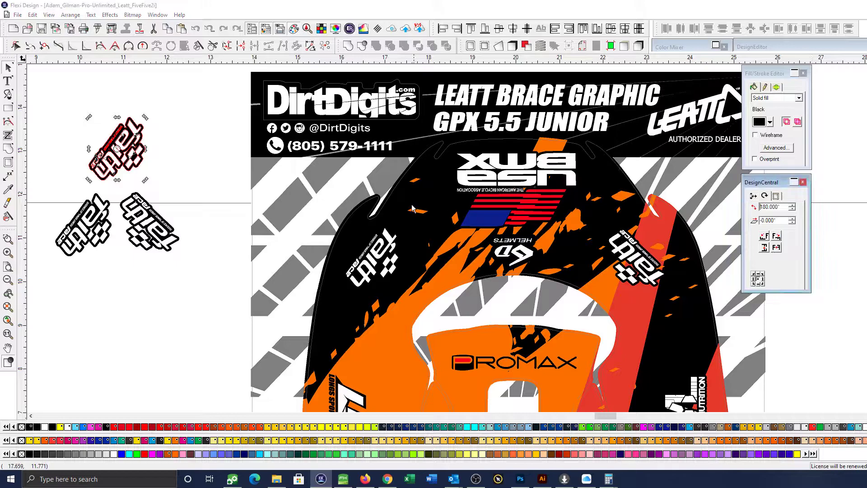
{"action": "left_click", "coordinate": [778, 247]}
{"action": "left_click", "coordinate": [166, 124]}
Overlay the mirrored Faith Race duplicate on the right-hand copy at X 10.886 in, Y 11.991 in to compare their angles
{"action": "left_click_drag", "start_coordinate": [124, 156], "coordinate": [138, 226]}
{"action": "left_click", "coordinate": [7, 239]}
{"action": "left_click_drag", "start_coordinate": [36, 165], "coordinate": [245, 286]}
{"action": "left_click_drag", "start_coordinate": [400, 298], "coordinate": [297, 251]}
{"action": "left_click_drag", "start_coordinate": [469, 193], "coordinate": [478, 206]}
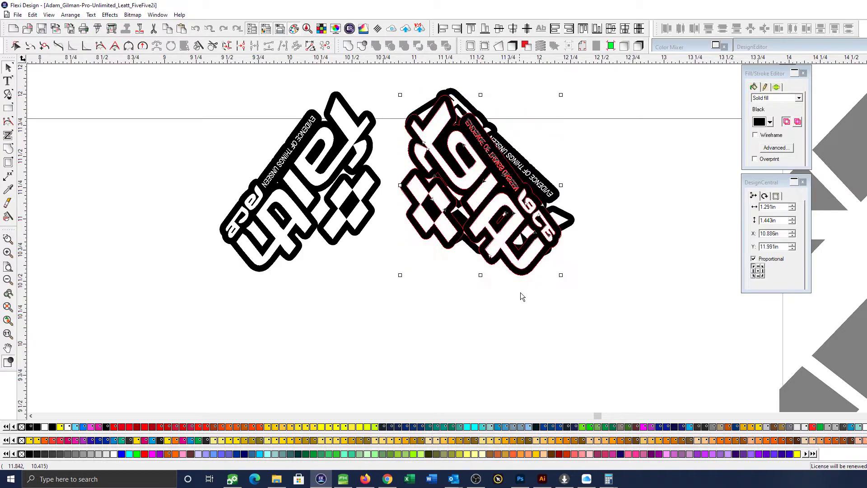
{"action": "left_click", "coordinate": [520, 291]}
{"action": "scroll", "coordinate": [520, 290], "scroll_direction": "down", "scroll_amount": 1}
{"action": "scroll", "coordinate": [520, 291], "scroll_direction": "down", "scroll_amount": 1}
{"action": "left_click", "coordinate": [501, 247]}
{"action": "scroll", "coordinate": [501, 248], "scroll_direction": "down", "scroll_amount": 3}
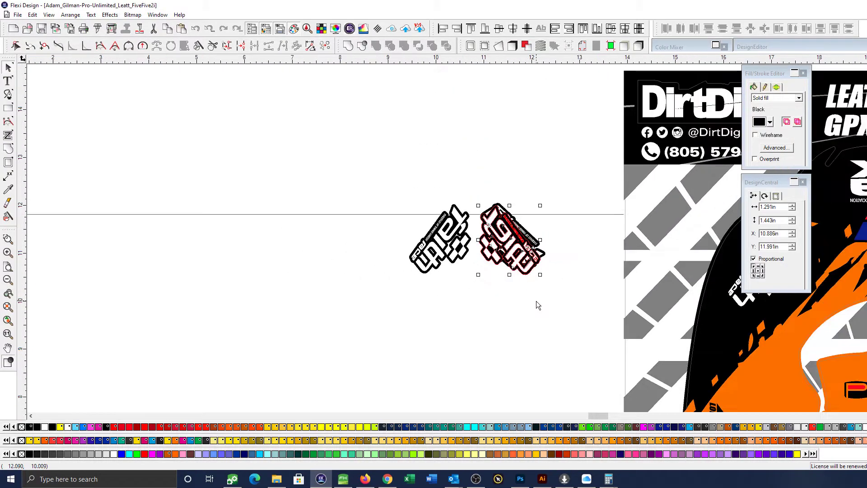
{"action": "scroll", "coordinate": [399, 297], "scroll_direction": "down", "scroll_amount": 1}
{"action": "scroll", "coordinate": [400, 298], "scroll_direction": "right", "scroll_amount": 2}
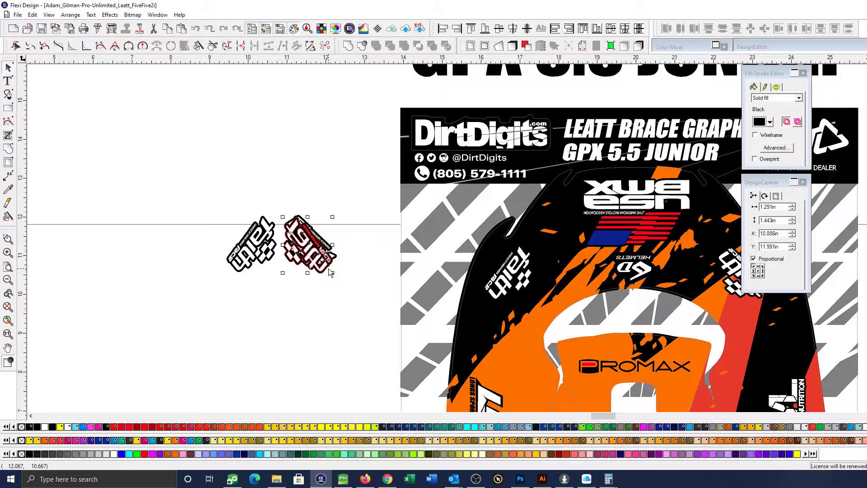
{"action": "left_click", "coordinate": [332, 283]}
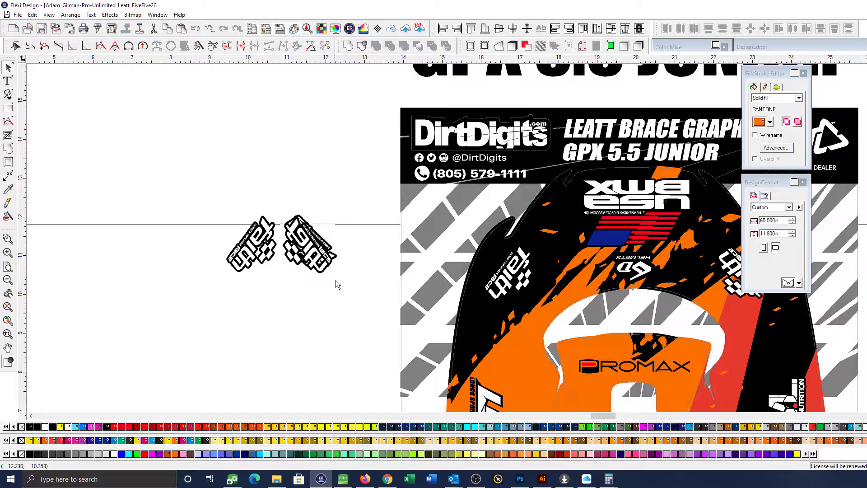
Copy the panel's left Faith Race logo below the comparison pair at X 10.479 in, Y 10.307 in and set its rotation to 0°
{"action": "scroll", "coordinate": [509, 288], "scroll_direction": "right", "scroll_amount": 2}
{"action": "left_click", "coordinate": [441, 273]}
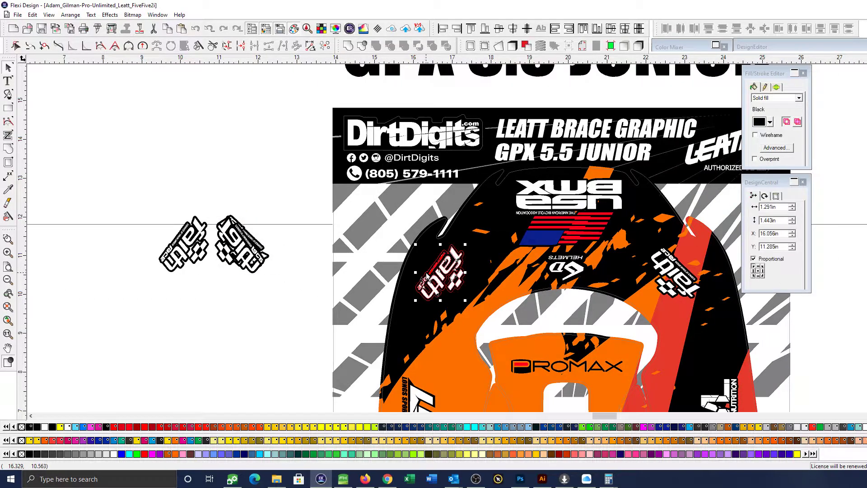
{"action": "left_click_drag", "start_coordinate": [442, 274], "coordinate": [225, 310]}
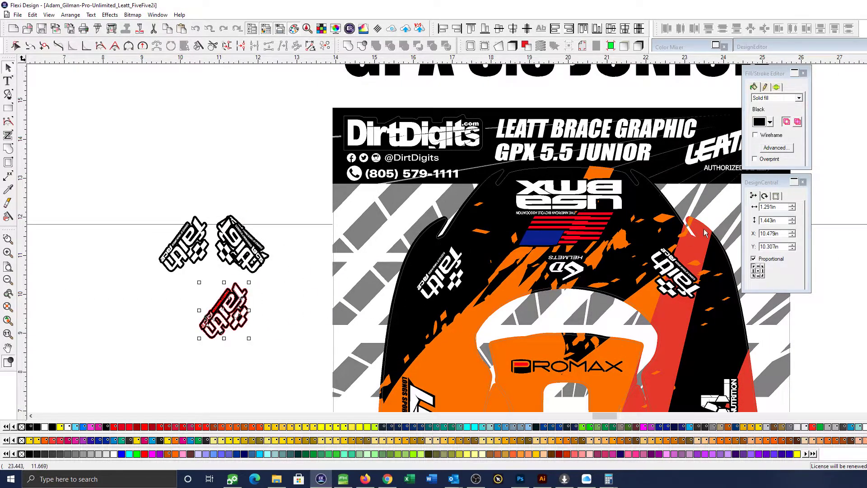
{"action": "left_click", "coordinate": [764, 196]}
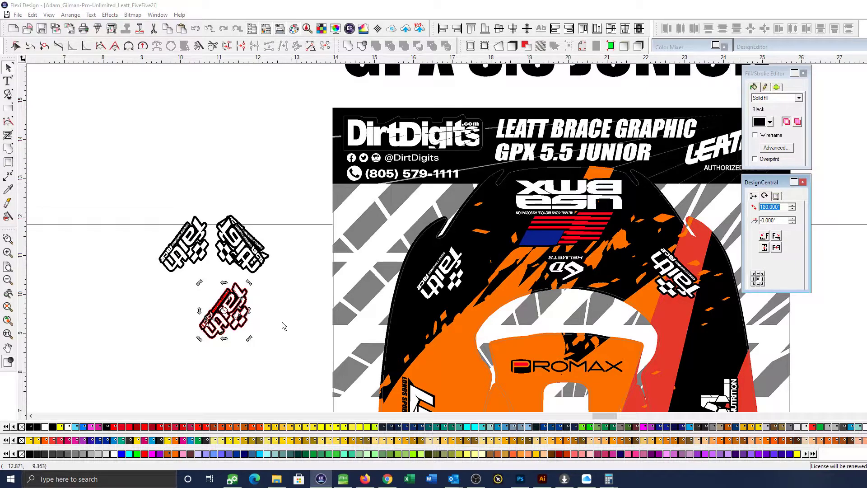
{"action": "key", "text": "Return"}
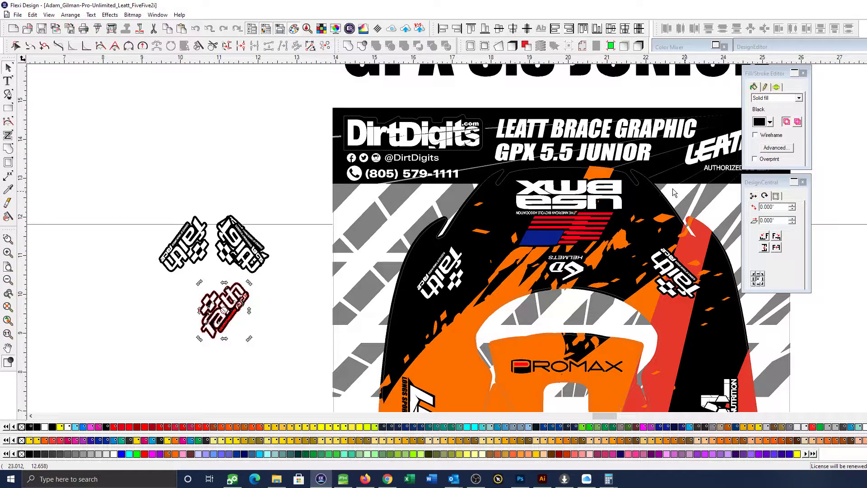
Remove the outline effect from the Faith Race copy and level the bare lettering at 0° rotation
{"action": "left_click", "coordinate": [625, 46]}
{"action": "double_click", "coordinate": [773, 206]}
{"action": "type", "text": "0"}
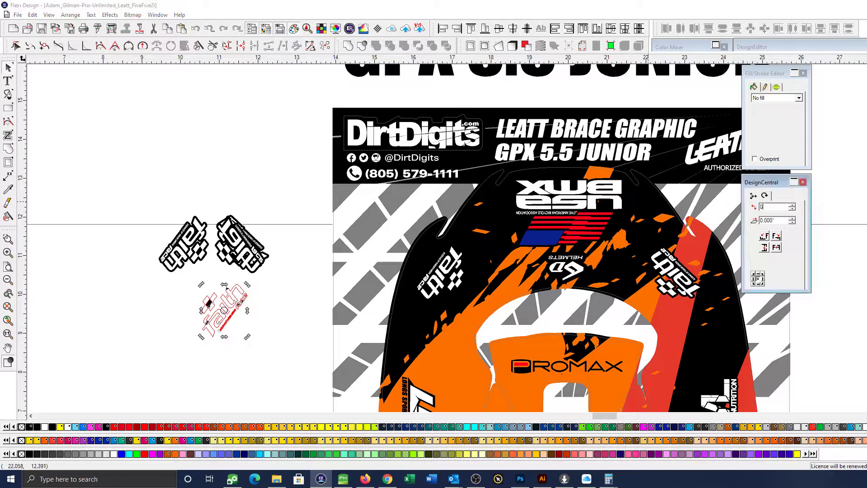
{"action": "key", "text": "Return"}
Add a 0.055 in outline around the levelled Faith Race copy and fill it with black sampled from the panel
{"action": "key", "text": "ctrl+shift+o"}
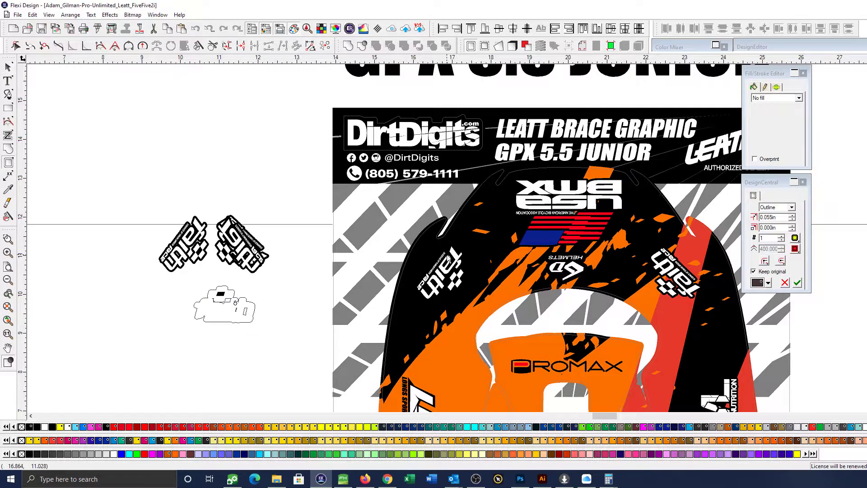
{"action": "left_click", "coordinate": [798, 284]}
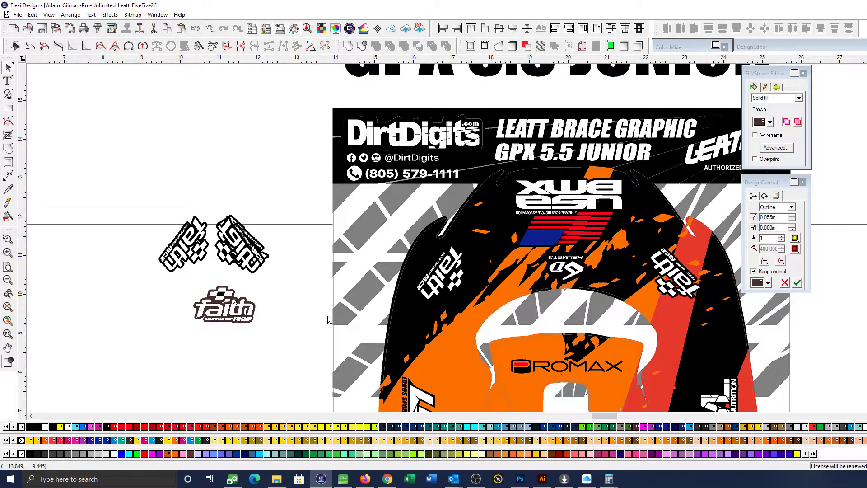
{"action": "key", "text": "i"}
{"action": "left_click", "coordinate": [420, 270]}
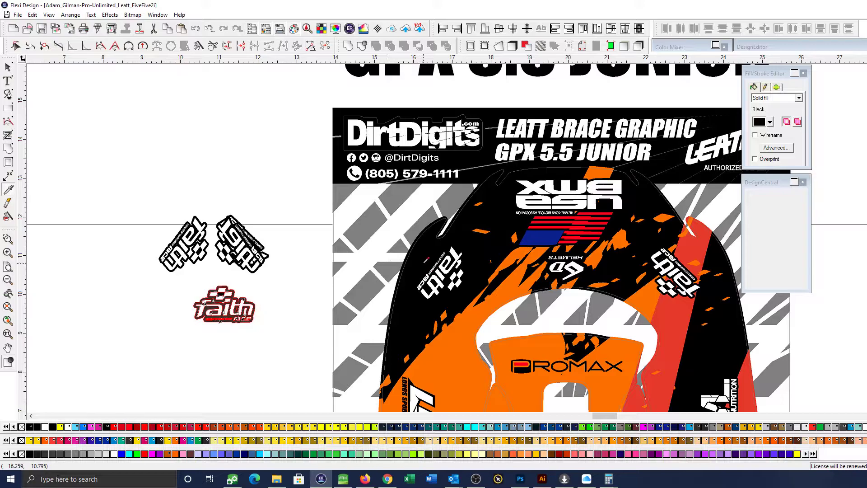
{"action": "left_click", "coordinate": [9, 68]}
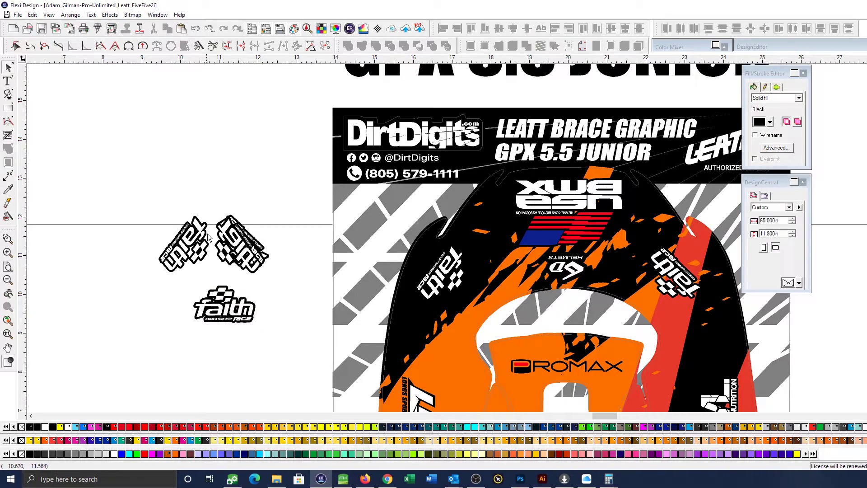
Delete the angled comparison logos beside the sheet and move the rebuilt Faith Race logo over the panel's left one
{"action": "left_click_drag", "start_coordinate": [279, 275], "coordinate": [171, 210]}
{"action": "key", "text": "Delete"}
{"action": "mouse_move", "coordinate": [224, 305]}
{"action": "left_mouse_down"}
{"action": "mouse_move", "coordinate": [426, 277]}
{"action": "mouse_move", "coordinate": [463, 261]}
{"action": "mouse_move", "coordinate": [450, 274]}
{"action": "left_mouse_up"}
Rotate the rebuilt left Faith Race logo to about 235.181° and nudge it into place along the panel edge
{"action": "left_click", "coordinate": [427, 276]}
{"action": "left_click_drag", "start_coordinate": [376, 225], "coordinate": [487, 304]}
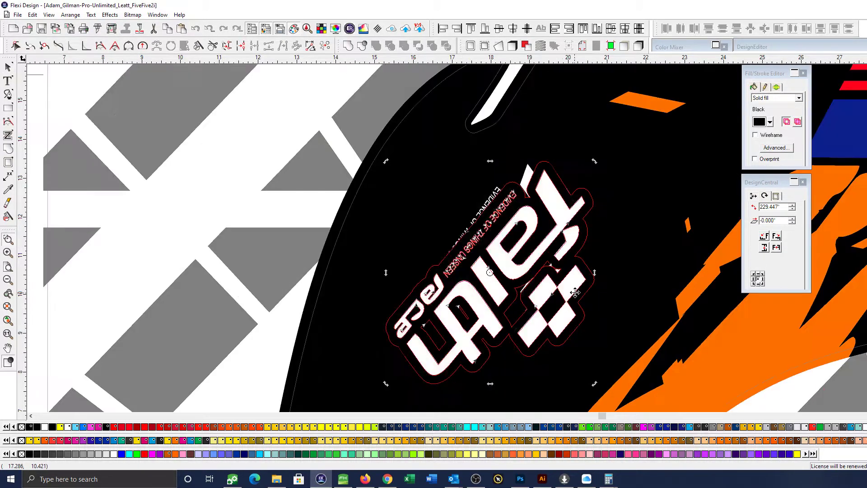
{"action": "left_click_drag", "start_coordinate": [593, 162], "coordinate": [589, 183]}
{"action": "scroll", "coordinate": [583, 190], "scroll_direction": "down", "scroll_amount": 3}
{"action": "left_click_drag", "start_coordinate": [571, 232], "coordinate": [564, 230]}
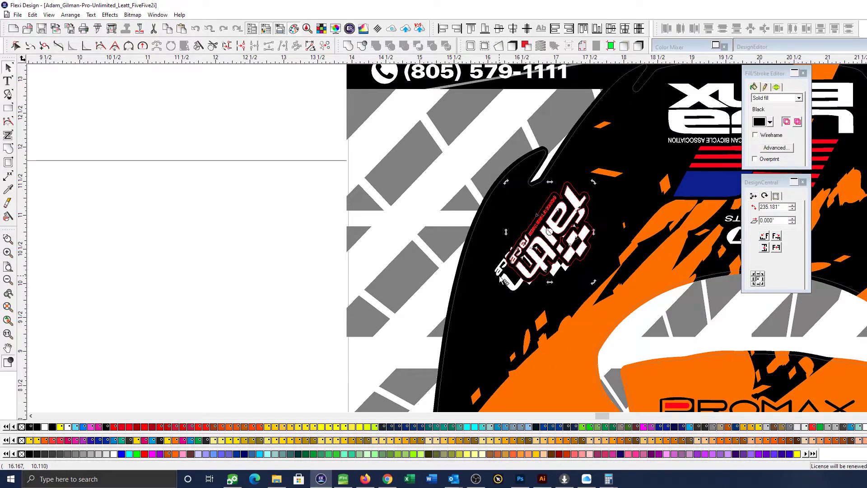
Remove the old left Faith Race logo and enlarge the rebuilt one to about 1.572 by 1.802 in at X 16.200 in
{"action": "left_click", "coordinate": [540, 244]}
{"action": "scroll", "coordinate": [539, 248], "scroll_direction": "down", "scroll_amount": 2}
{"action": "left_click_drag", "start_coordinate": [543, 242], "coordinate": [581, 209]}
{"action": "scroll", "coordinate": [391, 291], "scroll_direction": "right", "scroll_amount": 5}
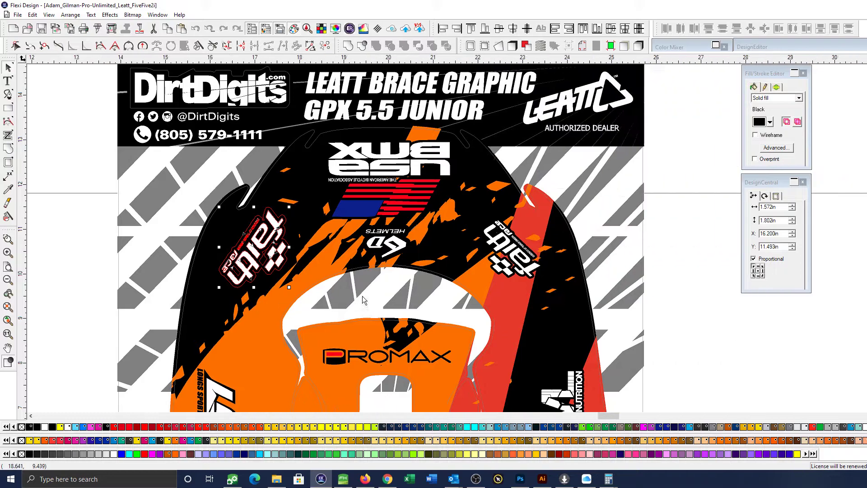
Replace the right Faith Race logo with a copy of the rebuilt left one rotated to 124.819°
{"action": "left_click_drag", "start_coordinate": [239, 250], "coordinate": [461, 257]}
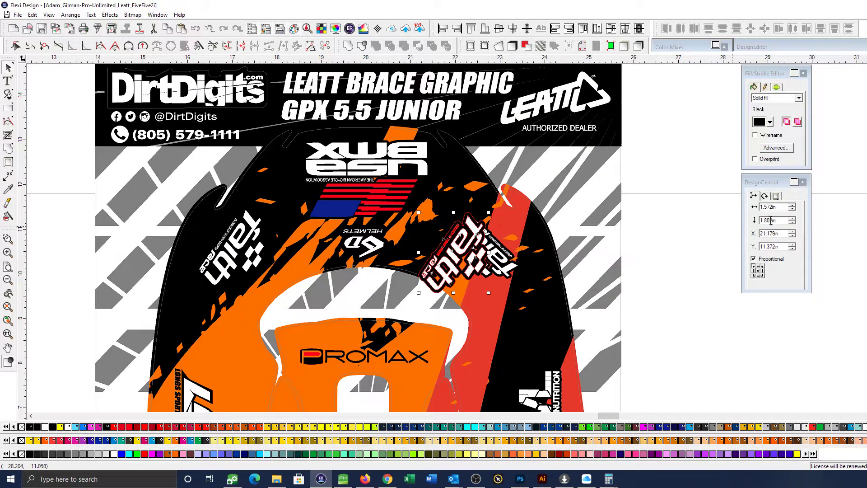
{"action": "left_click", "coordinate": [765, 195]}
{"action": "left_click", "coordinate": [761, 207]}
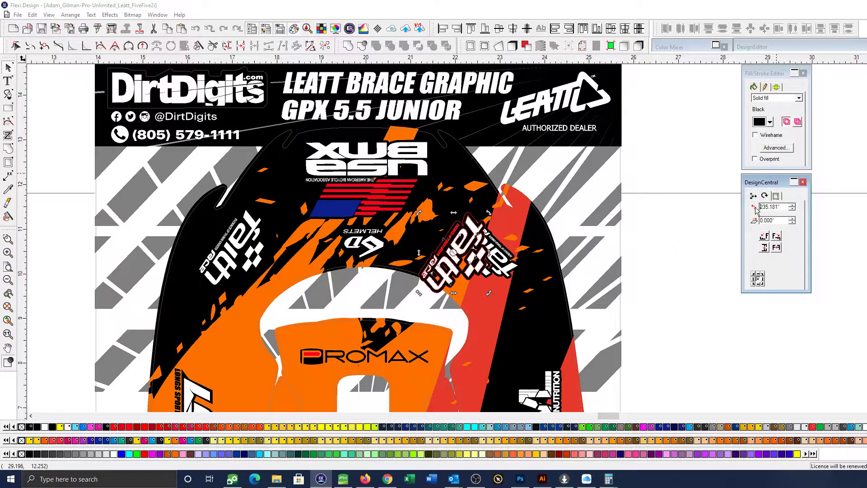
{"action": "key", "text": "Return"}
{"action": "left_click_drag", "start_coordinate": [491, 260], "coordinate": [491, 260]}
{"action": "left_click", "coordinate": [509, 266]}
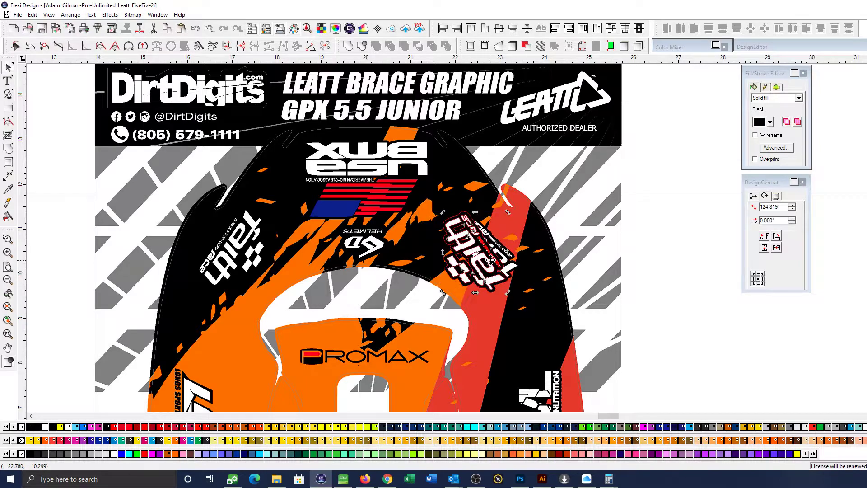
{"action": "key", "text": "Delete"}
Align the left and right Faith Race logos to the same height by their vertical centres
{"action": "left_click", "coordinate": [235, 254]}
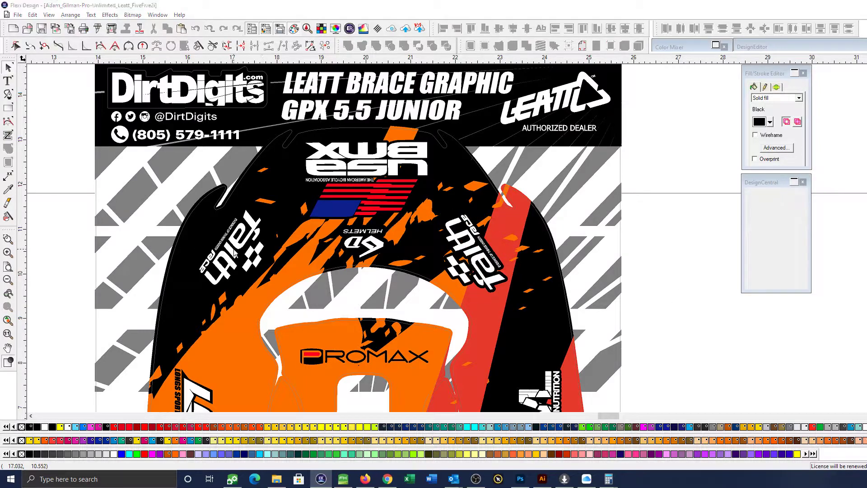
{"action": "left_click", "coordinate": [474, 253], "text": "shift"}
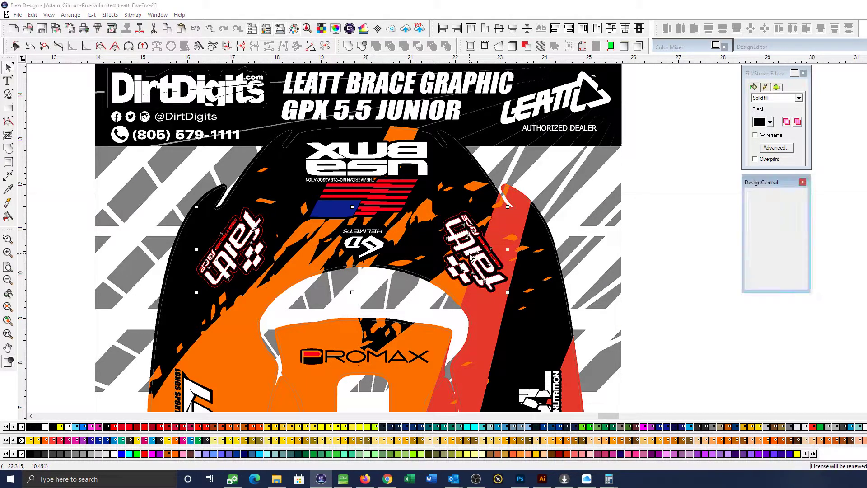
{"action": "left_click", "coordinate": [512, 29]}
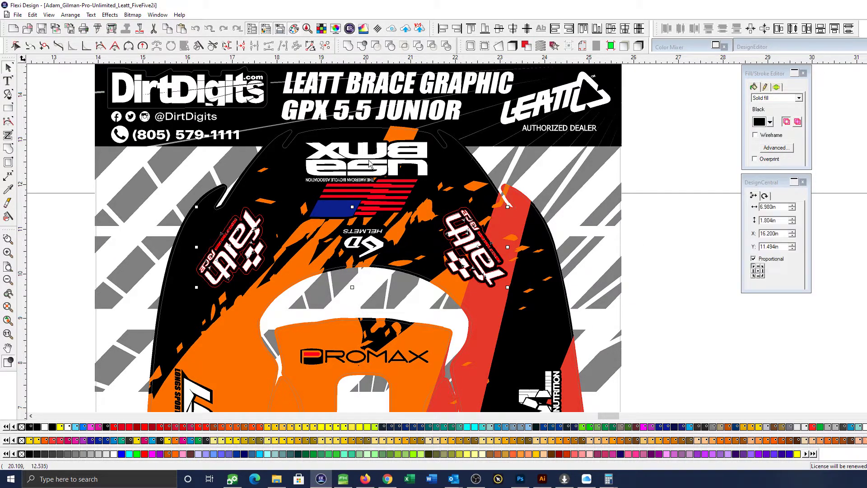
Place a vertical guide through the midpoint of the brace panel's outline
{"action": "left_click", "coordinate": [53, 185]}
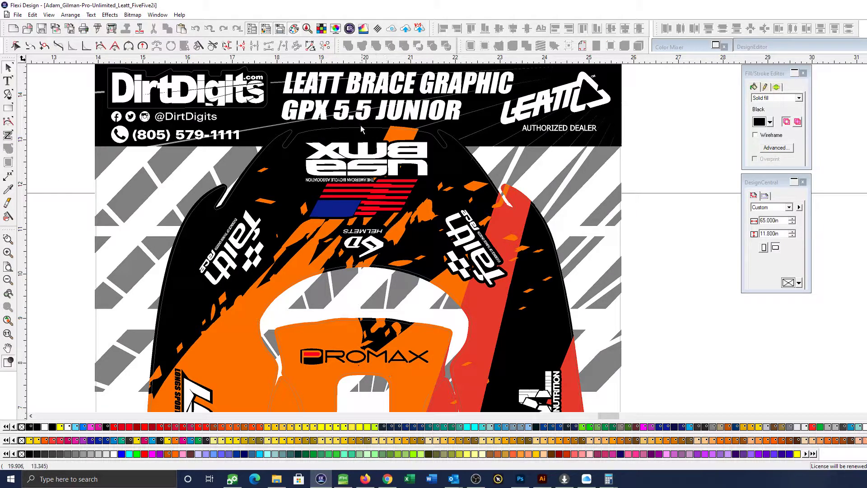
{"action": "left_click_drag", "start_coordinate": [26, 155], "coordinate": [333, 153]}
{"action": "left_click", "coordinate": [353, 129]}
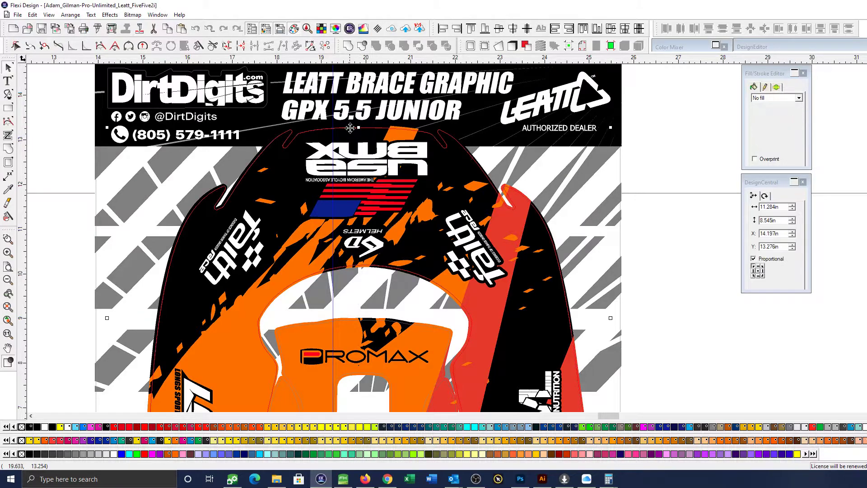
{"action": "left_click_drag", "start_coordinate": [334, 141], "coordinate": [359, 153]}
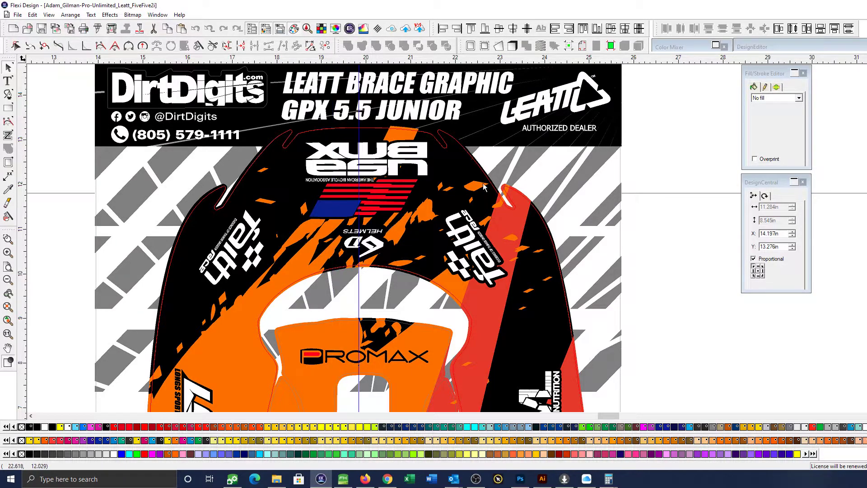
{"action": "left_click", "coordinate": [697, 284]}
Nudge the right Faith Race logo outward until the pair spans about 7.172 in across the centre guide
{"action": "left_click", "coordinate": [240, 246]}
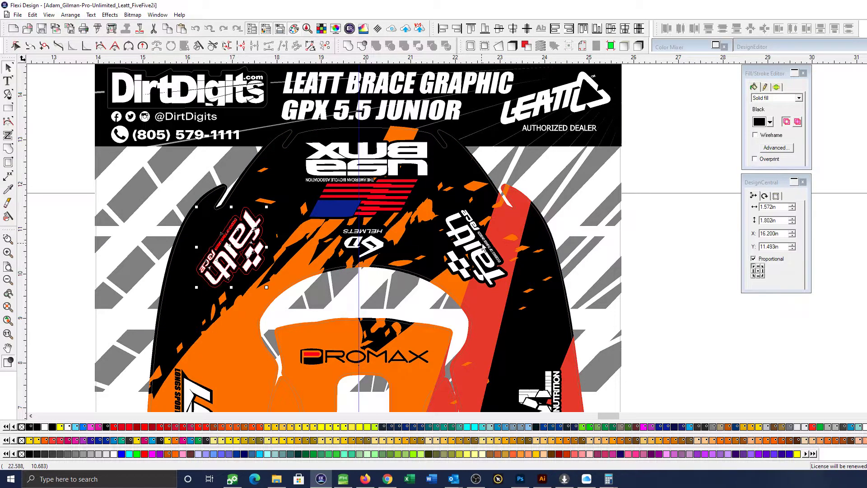
{"action": "left_click", "coordinate": [482, 248], "text": "shift"}
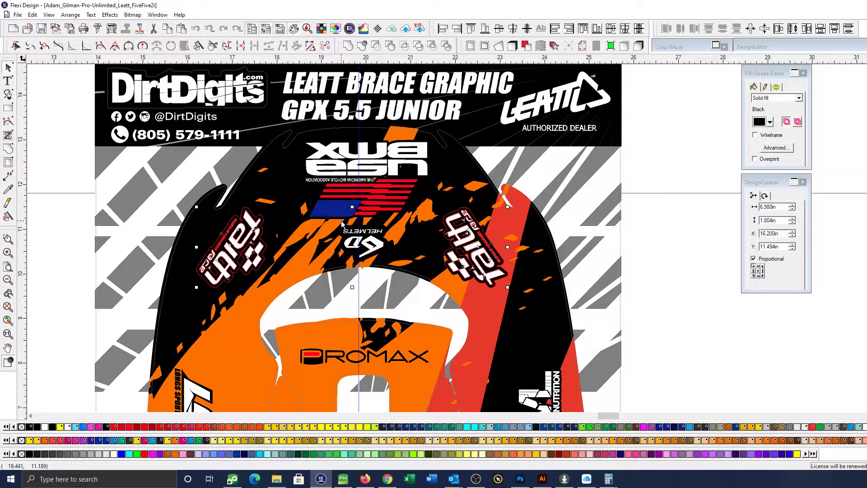
{"action": "left_click", "coordinate": [709, 316]}
{"action": "left_click", "coordinate": [483, 251]}
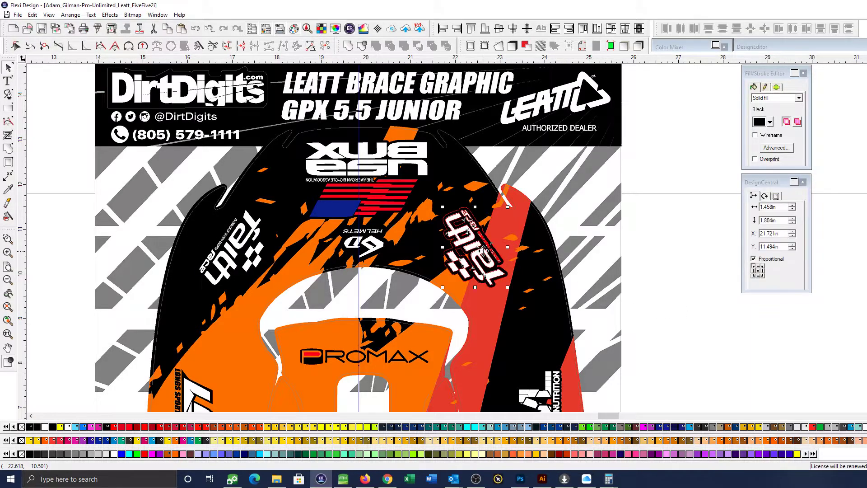
{"action": "left_click", "coordinate": [243, 240]}
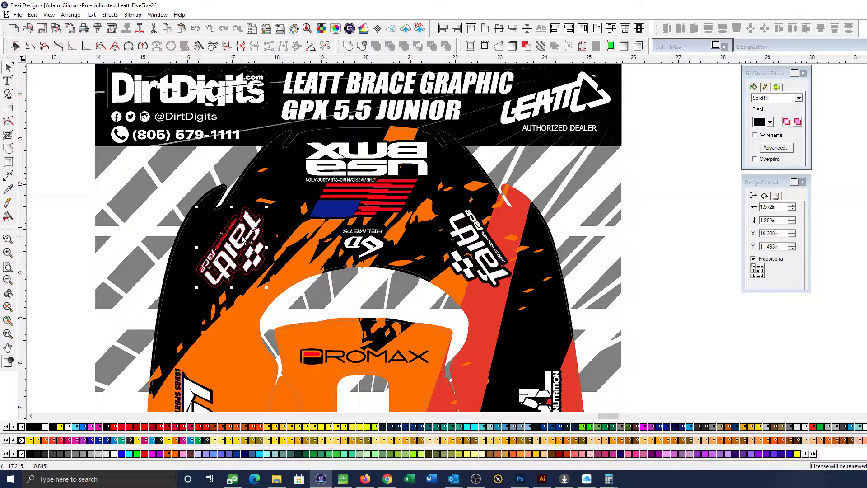
{"action": "left_click", "coordinate": [449, 257], "text": "shift"}
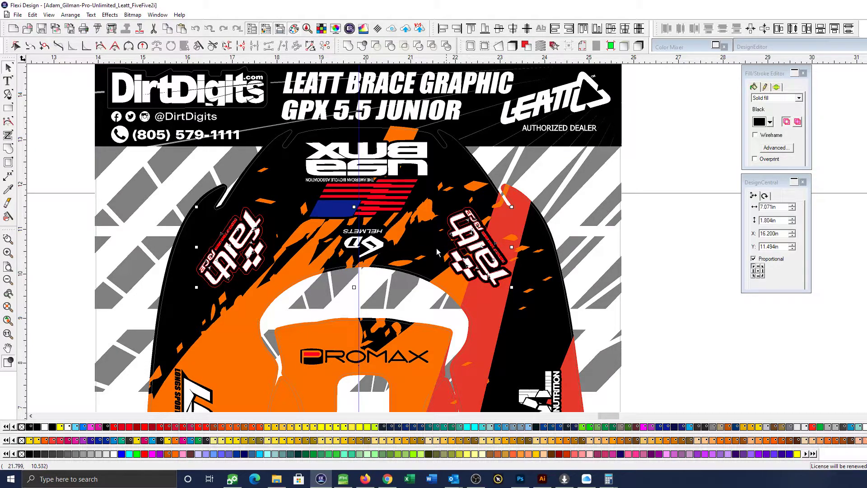
{"action": "left_click", "coordinate": [679, 307]}
{"action": "left_click", "coordinate": [484, 247]}
{"action": "key", "text": "Right"}
Shift both Faith Race logos together to X 16.251 in so the pair is centred on the guide
{"action": "left_click", "coordinate": [235, 258]}
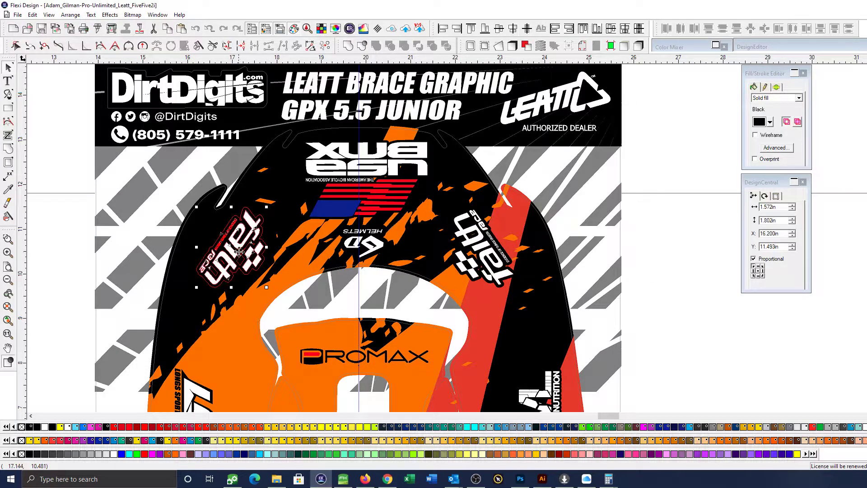
{"action": "left_click", "coordinate": [469, 253], "text": "shift"}
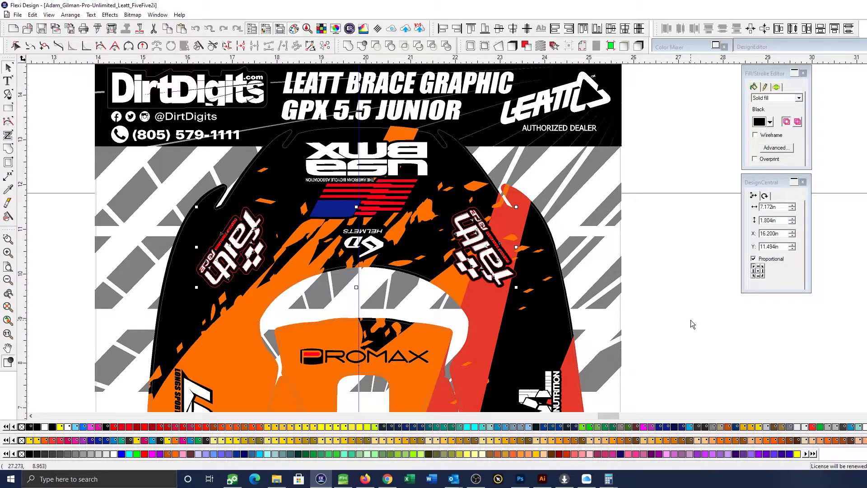
{"action": "key", "text": "Right"}
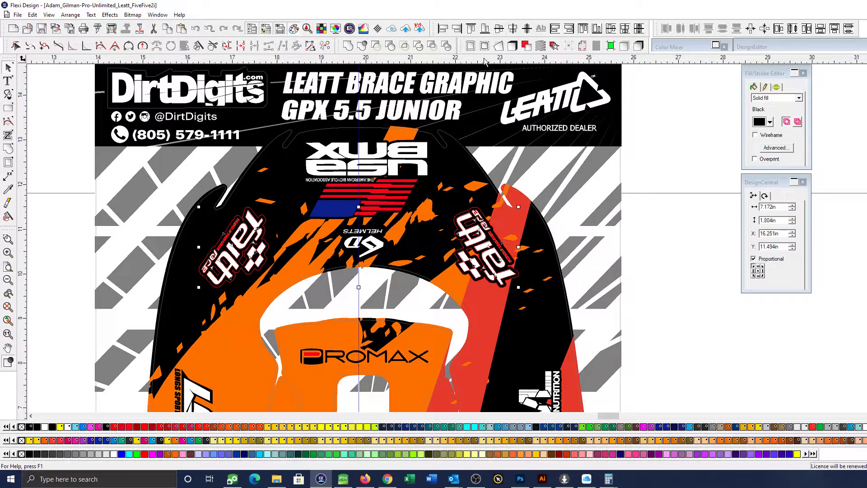
{"action": "left_click", "coordinate": [720, 317]}
Examine how the USA BMX logo, flag and 6D Helmets logo sit on the centre guide, and review the lower panel artwork
{"action": "scroll", "coordinate": [718, 320], "scroll_direction": "down", "scroll_amount": 4}
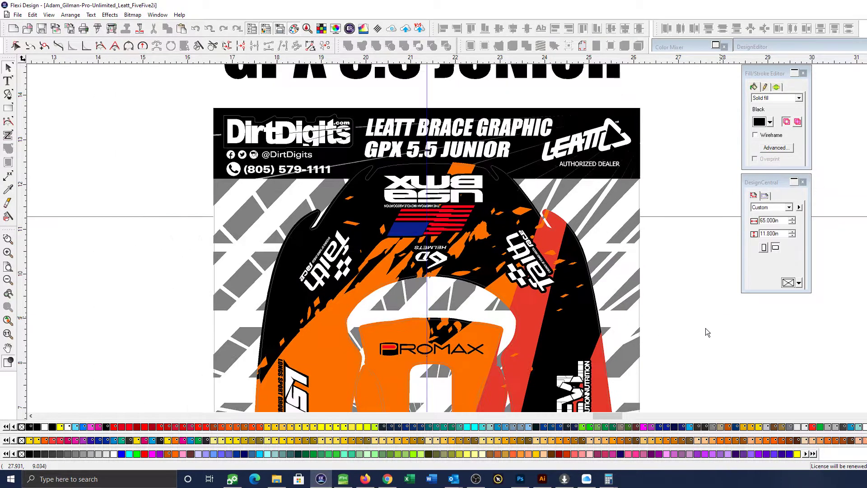
{"action": "left_click_drag", "start_coordinate": [714, 331], "coordinate": [705, 312]}
{"action": "left_click", "coordinate": [539, 252]}
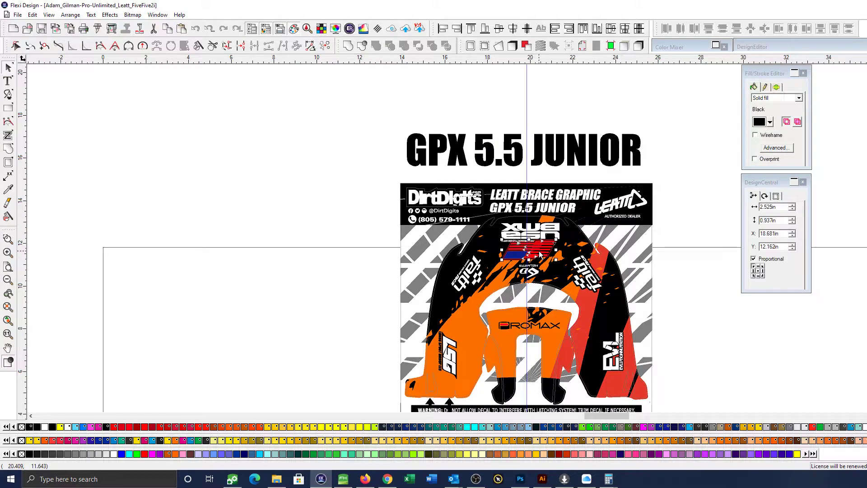
{"action": "left_click", "coordinate": [542, 237], "text": "shift"}
{"action": "key", "text": "F5"}
{"action": "left_click_drag", "start_coordinate": [322, 203], "coordinate": [675, 362]}
{"action": "scroll", "coordinate": [682, 344], "scroll_direction": "down", "scroll_amount": 1}
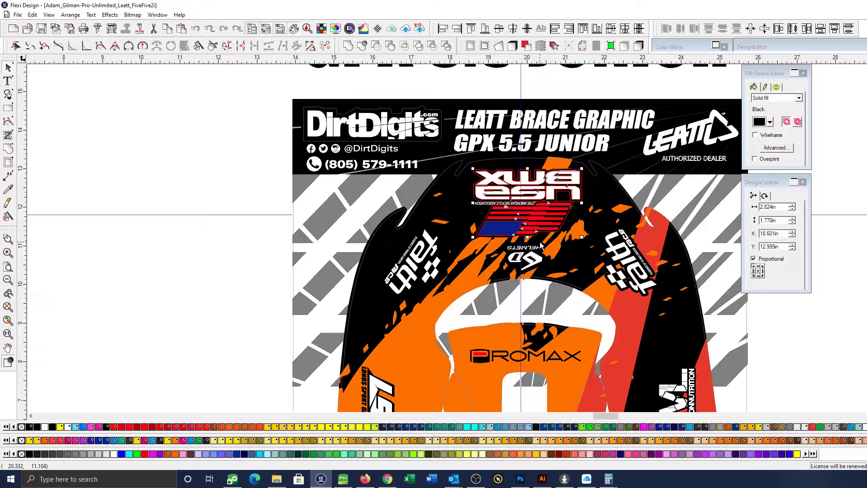
{"action": "left_click", "coordinate": [531, 260]}
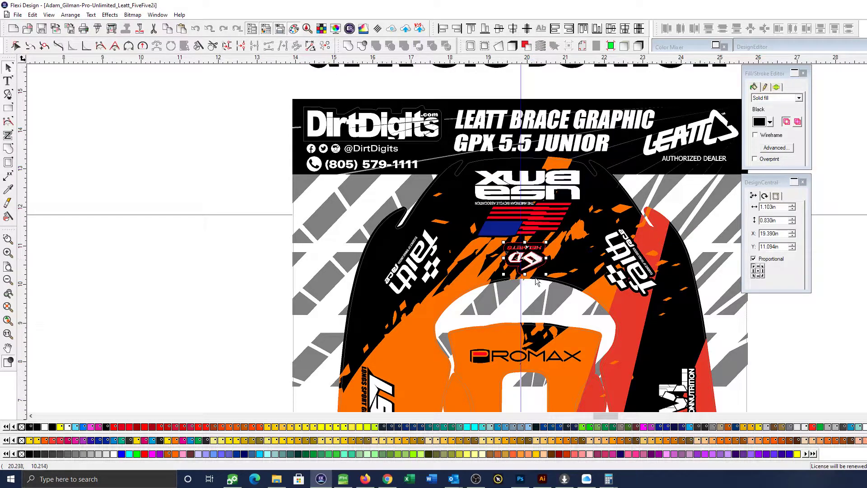
{"action": "scroll", "coordinate": [535, 287], "scroll_direction": "down", "scroll_amount": 3}
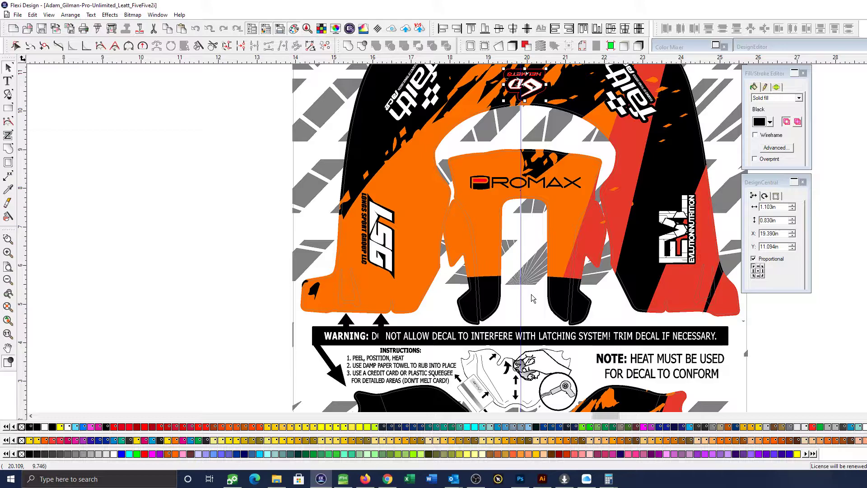
{"action": "scroll", "coordinate": [531, 296], "scroll_direction": "down", "scroll_amount": 1}
{"action": "scroll", "coordinate": [604, 292], "scroll_direction": "right", "scroll_amount": 1}
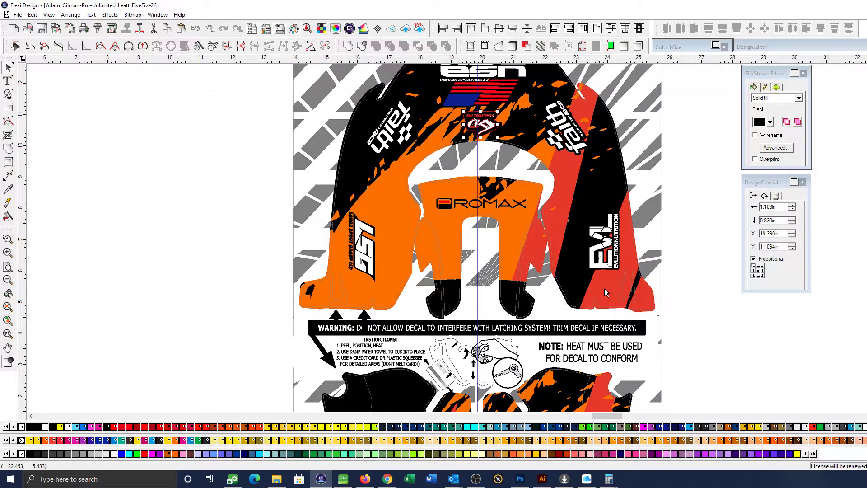
Place a copy of the brace panel outline beside the sheet at X 27.554 in, Y 10.280 in, with a horizontal guide just below its base
{"action": "left_click", "coordinate": [639, 276]}
{"action": "scroll", "coordinate": [638, 276], "scroll_direction": "right", "scroll_amount": 2}
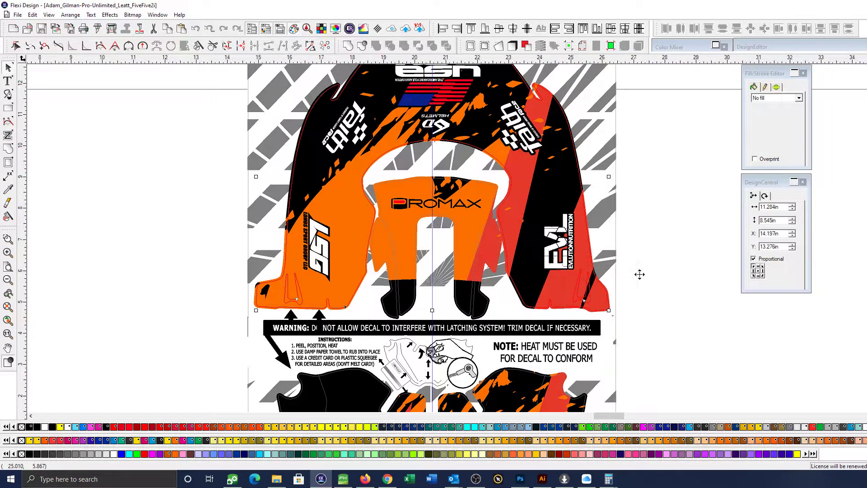
{"action": "scroll", "coordinate": [638, 278], "scroll_direction": "down", "scroll_amount": 1}
{"action": "key", "text": "ctrl+v"}
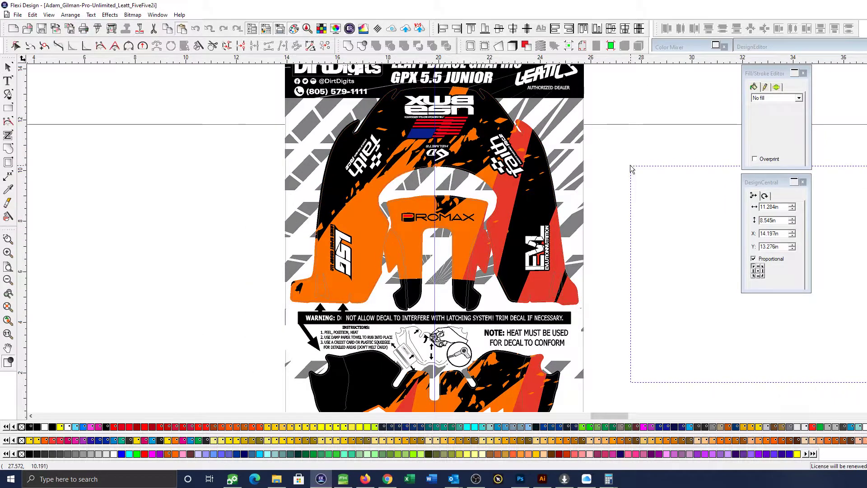
{"action": "left_click", "coordinate": [630, 163]}
{"action": "scroll", "coordinate": [659, 237], "scroll_direction": "right", "scroll_amount": 10}
{"action": "scroll", "coordinate": [659, 239], "scroll_direction": "down", "scroll_amount": 2}
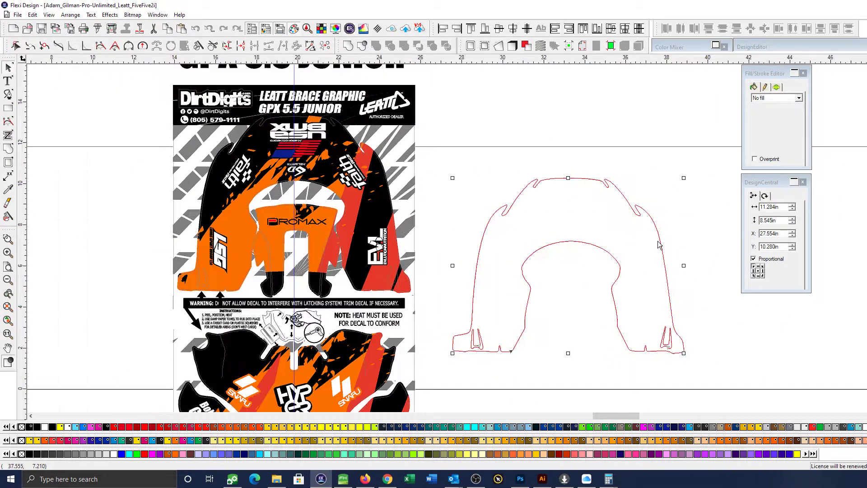
{"action": "left_click_drag", "start_coordinate": [592, 63], "coordinate": [613, 333]}
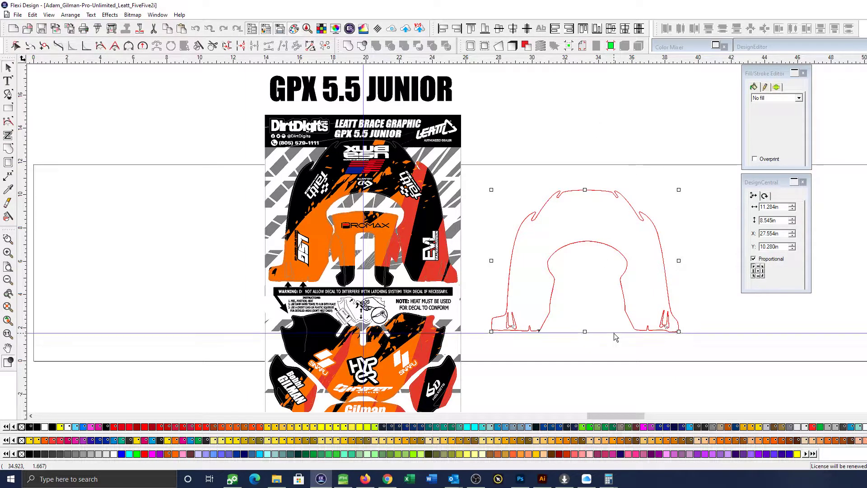
Examine how the inner Promax panel's outline sits against the vertical centre guide
{"action": "key", "text": "F5"}
{"action": "left_click_drag", "start_coordinate": [281, 182], "coordinate": [360, 254]}
{"action": "scroll", "coordinate": [661, 285], "scroll_direction": "right", "scroll_amount": 3}
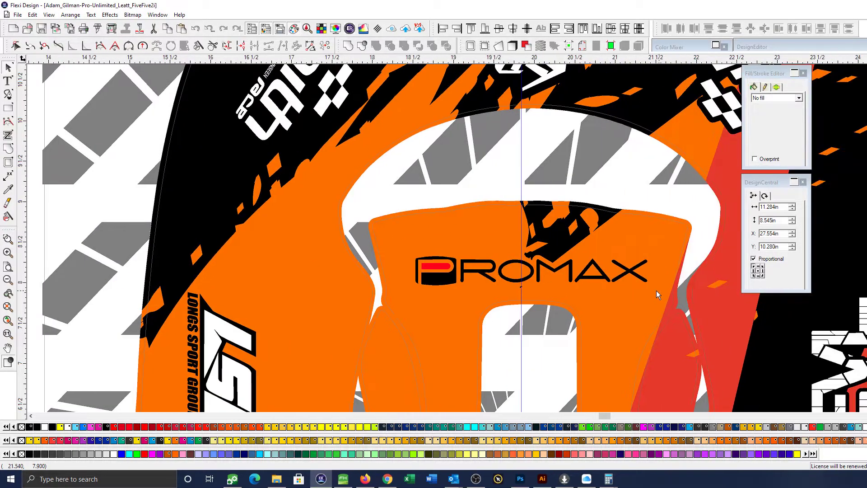
{"action": "left_click", "coordinate": [659, 221]}
{"action": "scroll", "coordinate": [589, 293], "scroll_direction": "down", "scroll_amount": 8}
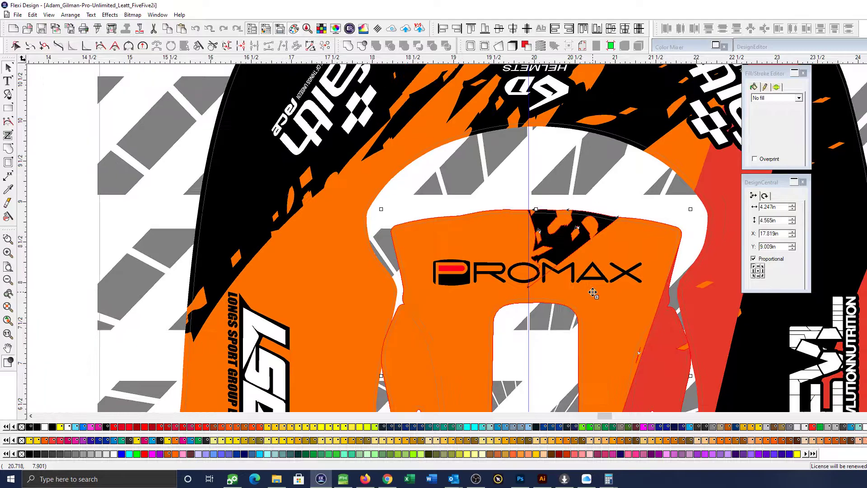
{"action": "scroll", "coordinate": [822, 315], "scroll_direction": "right", "scroll_amount": 2}
{"action": "left_click", "coordinate": [693, 334]}
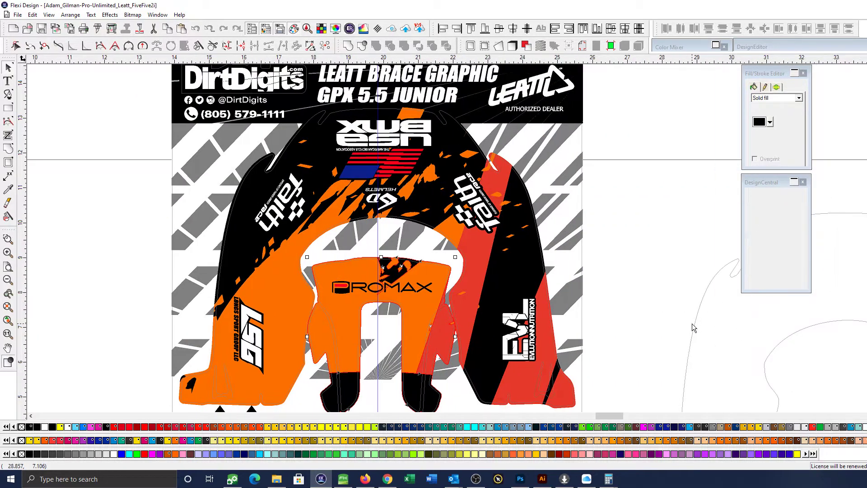
Add a second horizontal guide across the legs of the copied brace outline at about 5 in
{"action": "scroll", "coordinate": [687, 325], "scroll_direction": "down", "scroll_amount": 3}
{"action": "scroll", "coordinate": [687, 325], "scroll_direction": "right", "scroll_amount": 2}
{"action": "scroll", "coordinate": [679, 307], "scroll_direction": "down", "scroll_amount": 3}
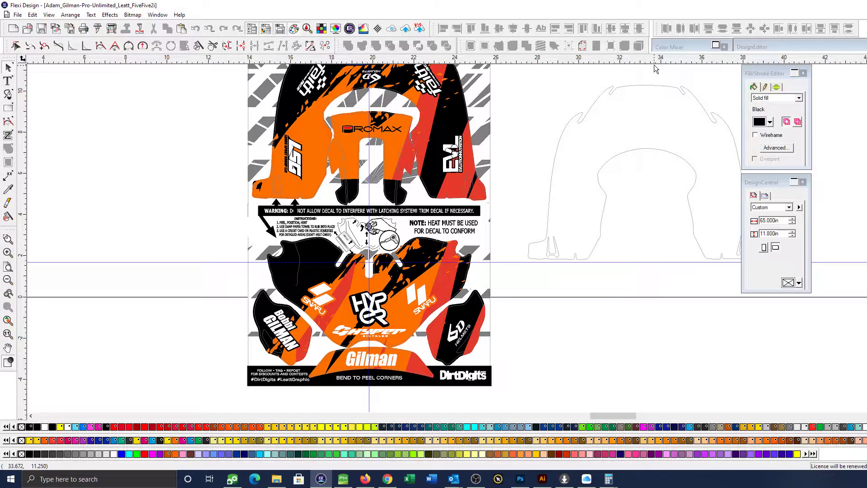
{"action": "left_click_drag", "start_coordinate": [655, 64], "coordinate": [654, 196]}
{"action": "scroll", "coordinate": [665, 264], "scroll_direction": "right", "scroll_amount": 5}
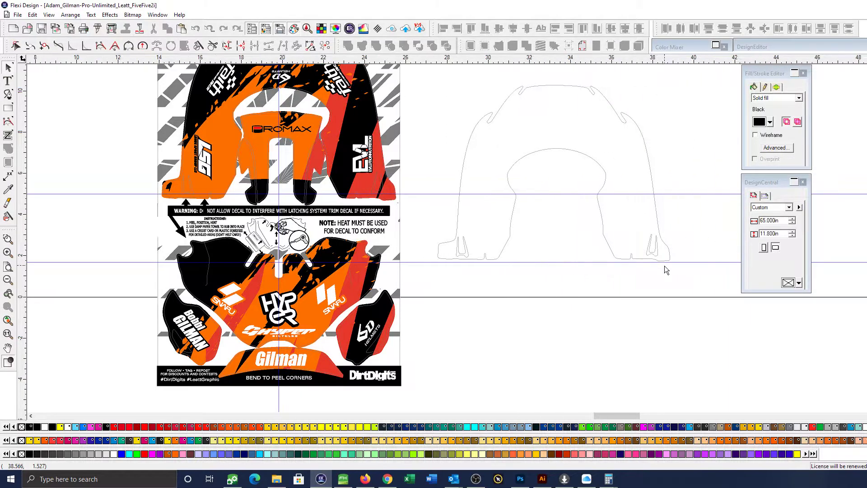
{"action": "left_click", "coordinate": [499, 191]}
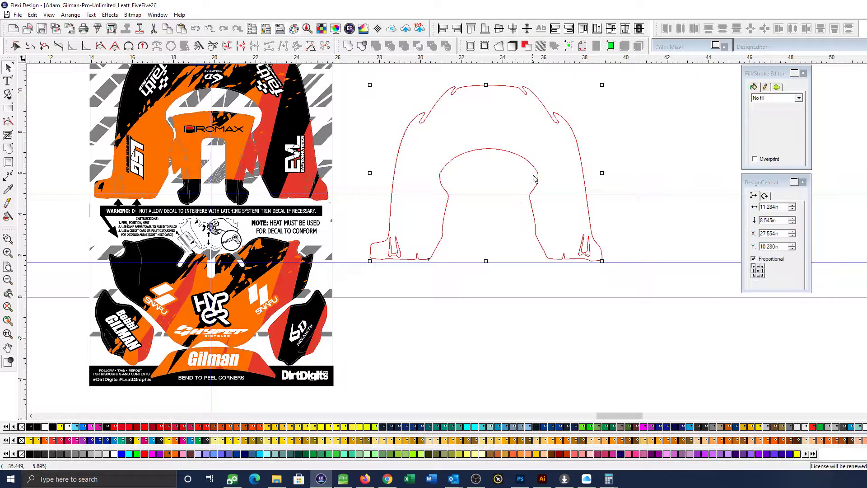
{"action": "left_click", "coordinate": [771, 199]}
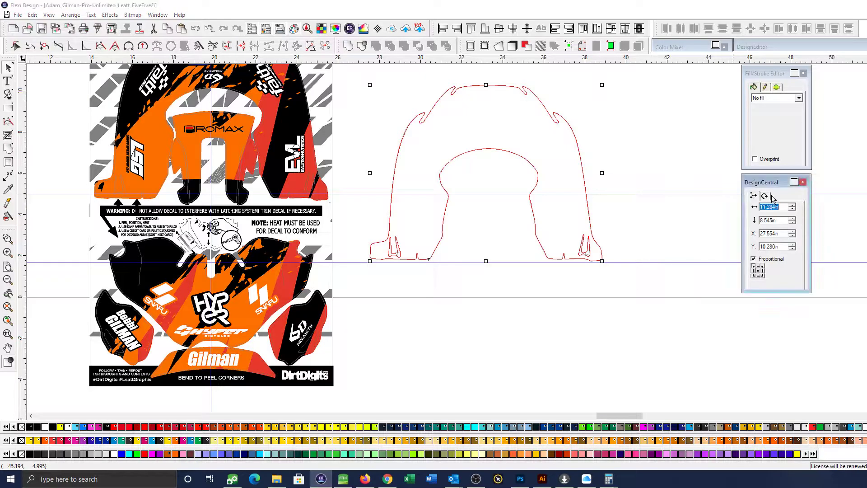
{"action": "left_click", "coordinate": [765, 196]}
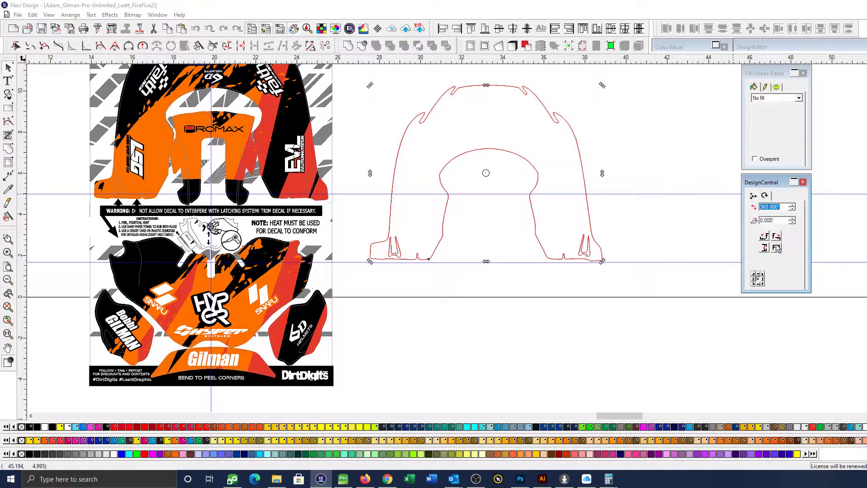
{"action": "left_click", "coordinate": [664, 146]}
{"action": "left_click", "coordinate": [552, 140]}
{"action": "left_click_drag", "start_coordinate": [575, 135], "coordinate": [647, 139]}
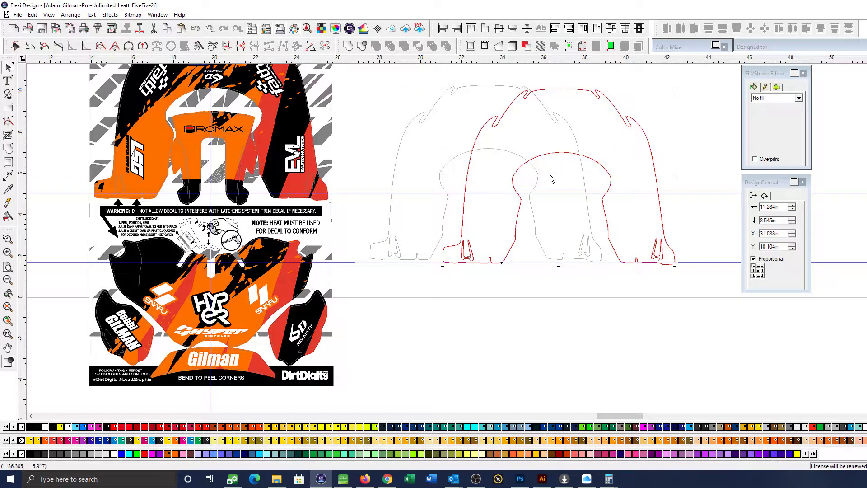
{"action": "left_click", "coordinate": [498, 150]}
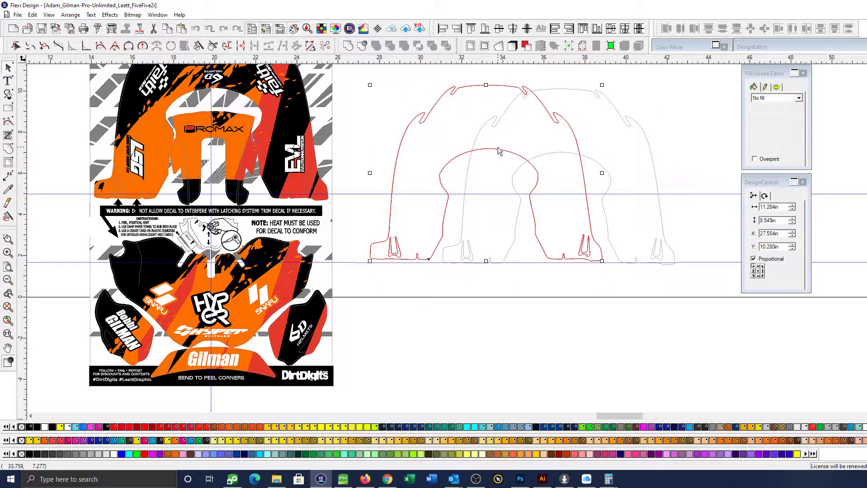
{"action": "left_click", "coordinate": [552, 154], "text": "shift"}
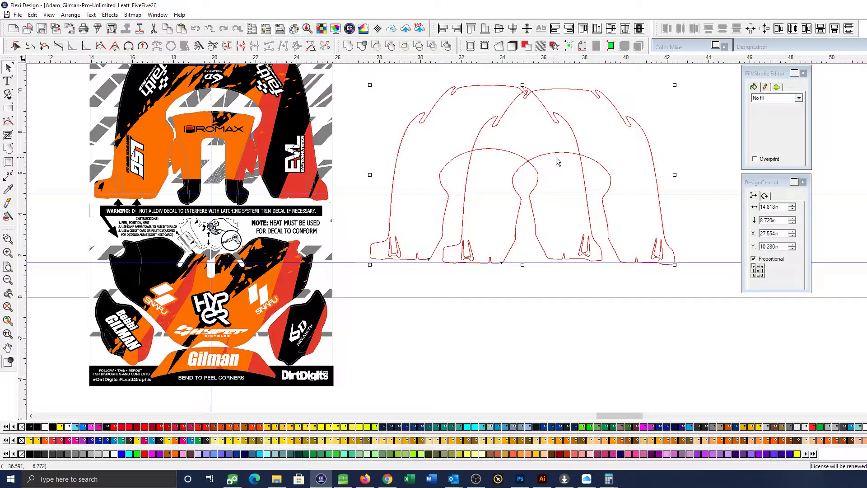
{"action": "key", "text": "ctrl+z"}
{"action": "left_click", "coordinate": [643, 155]}
{"action": "left_click", "coordinate": [578, 145]}
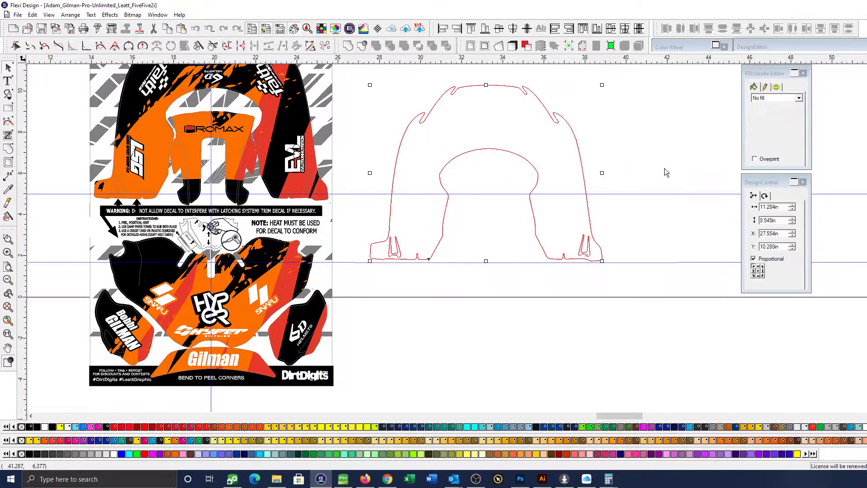
Overlay a horizontally mirrored duplicate on the copied brace outline and compare the two shapes for symmetry
{"action": "left_click", "coordinate": [765, 195]}
{"action": "left_click", "coordinate": [776, 248]}
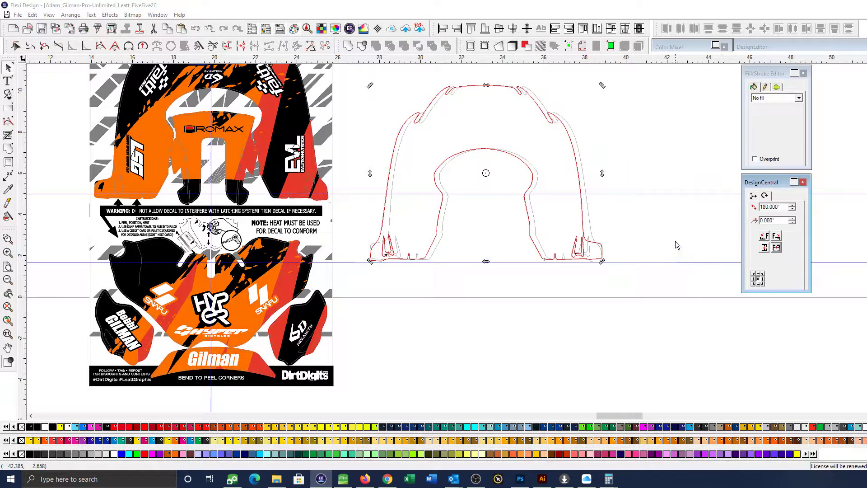
{"action": "left_click", "coordinate": [658, 235]}
{"action": "key", "text": "ctrl+space"}
{"action": "left_click_drag", "start_coordinate": [365, 108], "coordinate": [584, 269]}
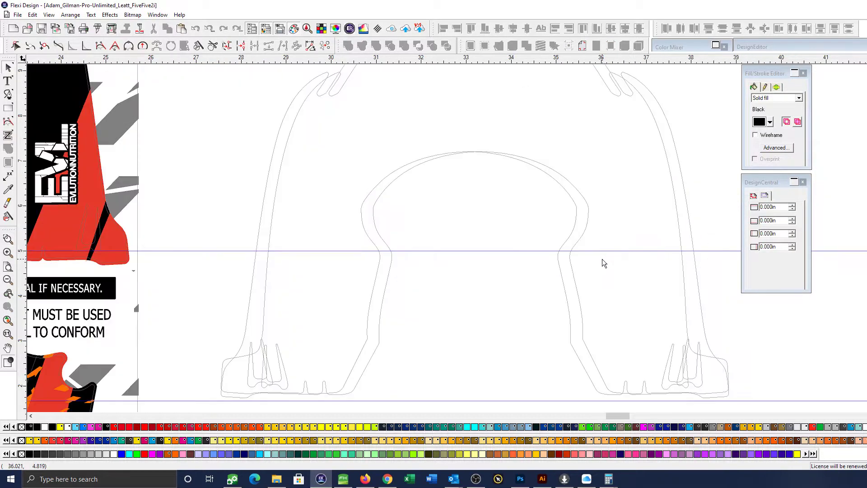
{"action": "scroll", "coordinate": [602, 263], "scroll_direction": "down", "scroll_amount": 2}
Nudge the unmirrored brace outline to X 27.282 in to match its edges to the mirrored one, and delete it
{"action": "left_click", "coordinate": [471, 303]}
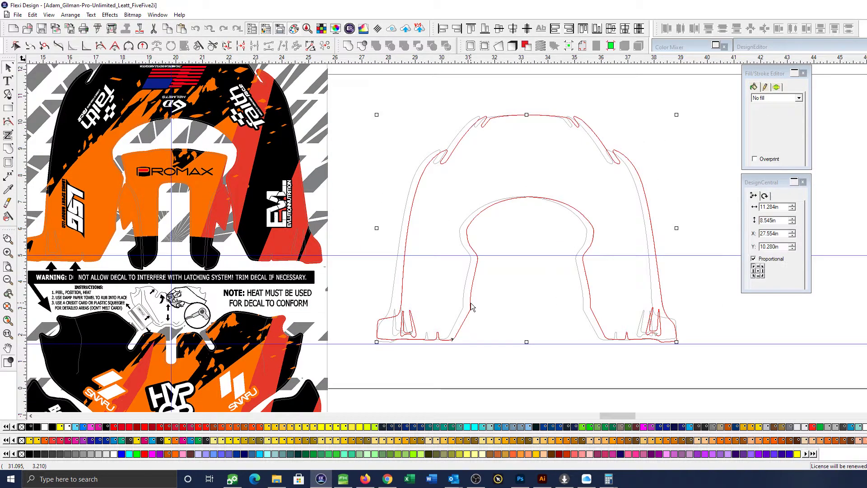
{"action": "key", "text": "Left"}
{"action": "key", "text": "Left"}
{"action": "key", "text": "Left"}
{"action": "key", "text": "Left"}
{"action": "key", "text": "Left"}
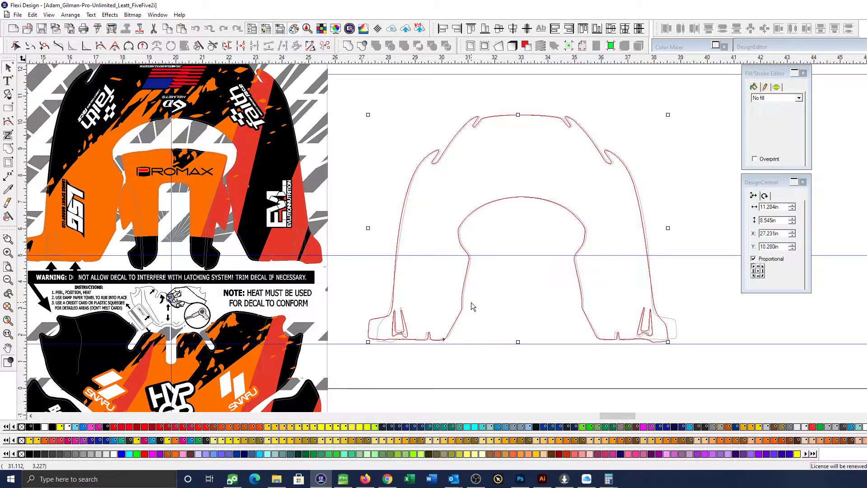
{"action": "key", "text": "Left"}
{"action": "key", "text": "Right"}
{"action": "key", "text": "Right"}
{"action": "key", "text": "Right"}
{"action": "key", "text": "Right"}
{"action": "key", "text": "Right"}
{"action": "key", "text": "Right"}
{"action": "key", "text": "Right"}
{"action": "key", "text": "Right"}
{"action": "key", "text": "Right"}
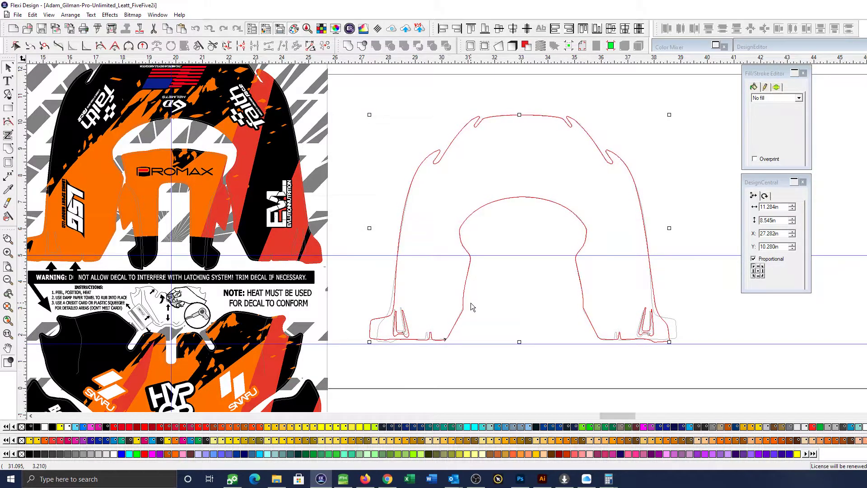
{"action": "key", "text": "Delete"}
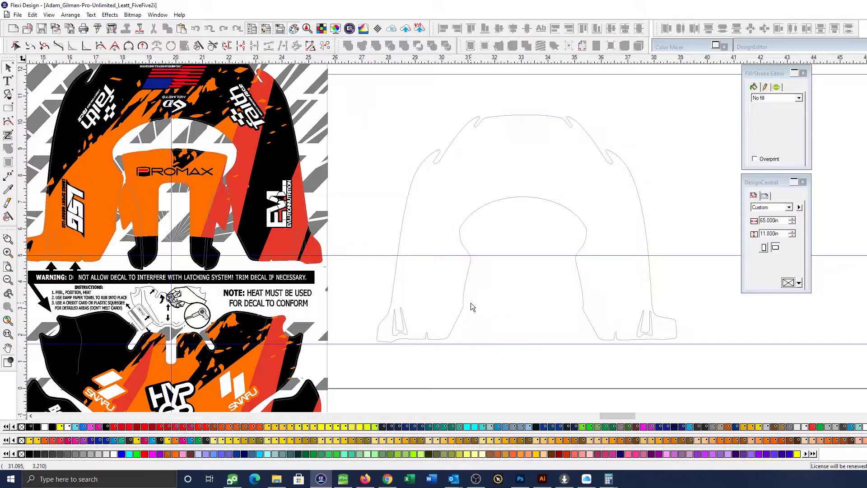
Move the vertical centre guide to the midpoint of the inner Promax panel's outline
{"action": "left_click", "coordinate": [377, 325]}
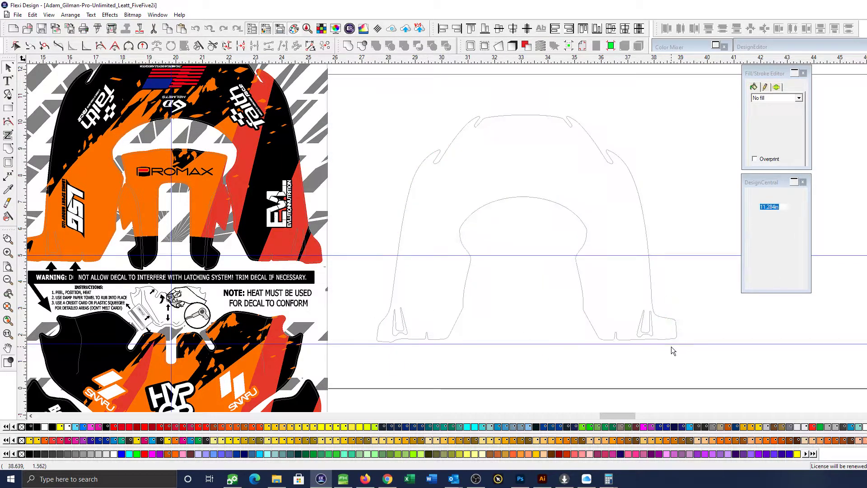
{"action": "scroll", "coordinate": [665, 351], "scroll_direction": "down", "scroll_amount": 1}
{"action": "scroll", "coordinate": [664, 351], "scroll_direction": "down", "scroll_amount": 1}
{"action": "left_click", "coordinate": [668, 291]}
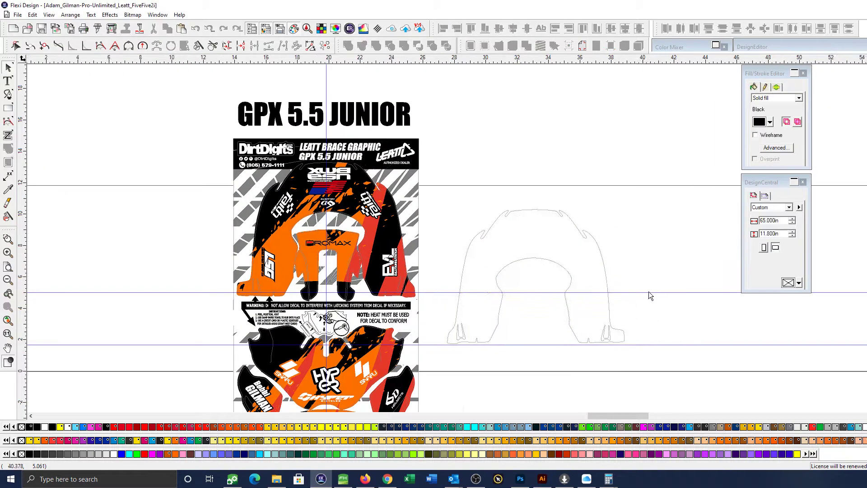
{"action": "scroll", "coordinate": [356, 223], "scroll_direction": "up", "scroll_amount": 3}
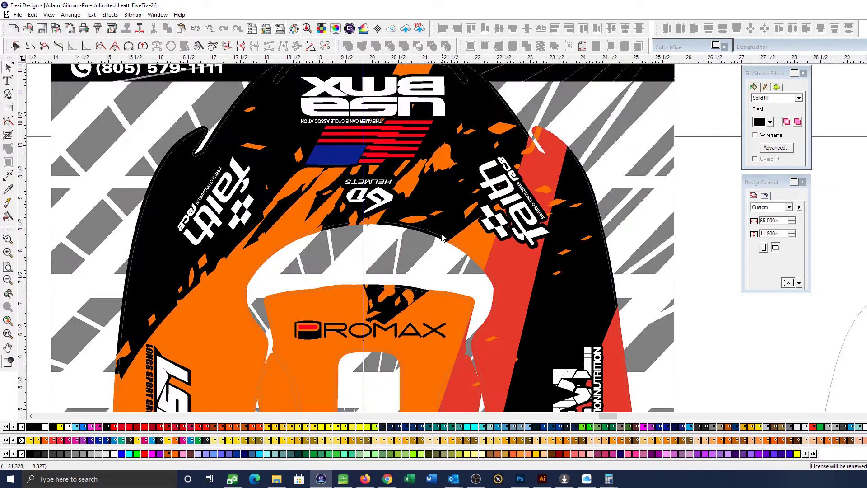
{"action": "scroll", "coordinate": [369, 357], "scroll_direction": "down", "scroll_amount": 2}
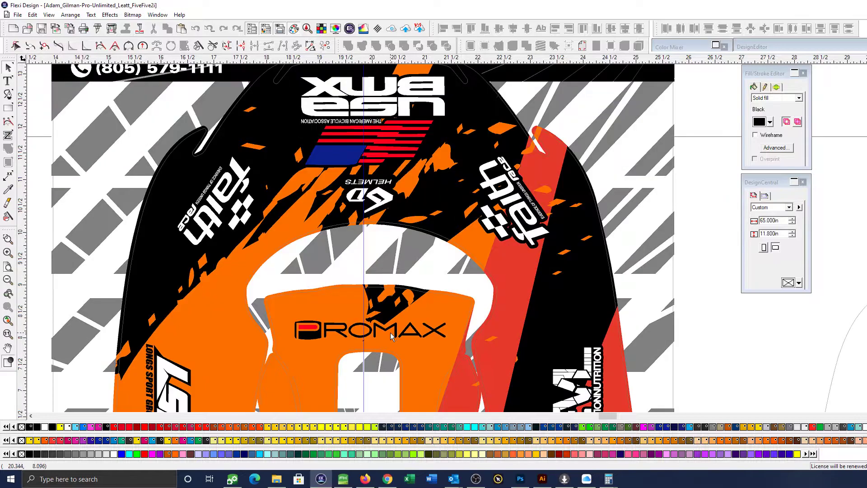
{"action": "left_click", "coordinate": [391, 290]}
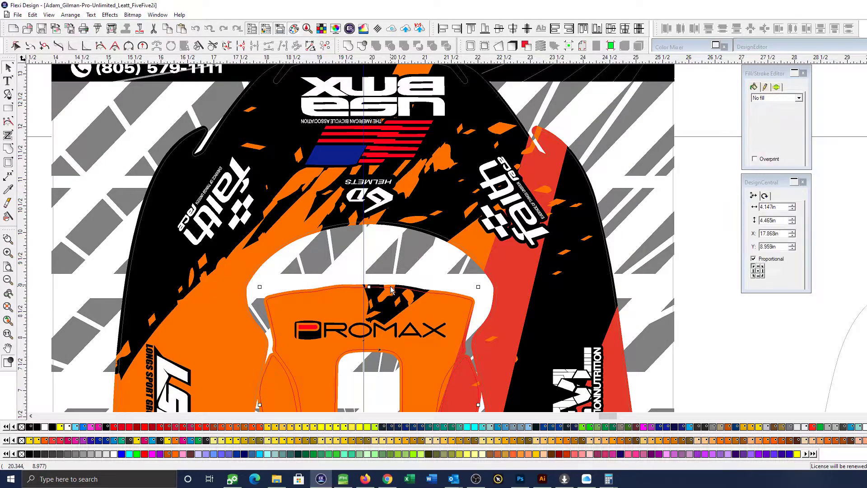
{"action": "left_click", "coordinate": [366, 276]}
{"action": "left_click_drag", "start_coordinate": [364, 270], "coordinate": [366, 272]}
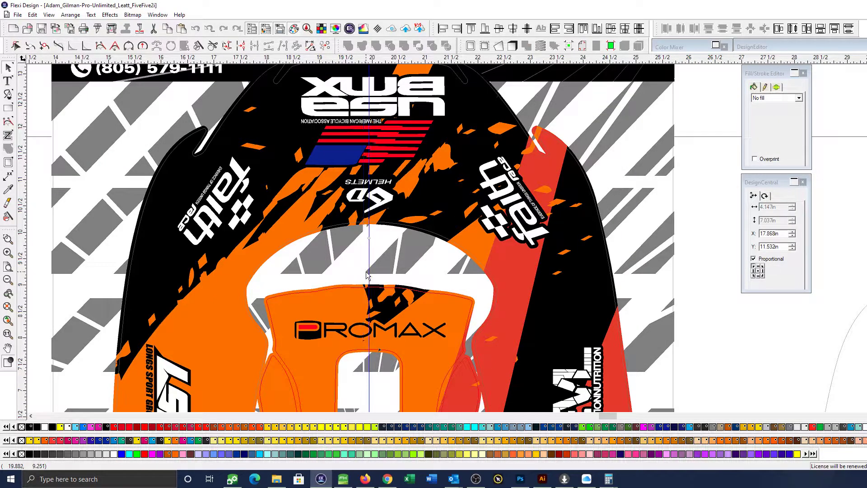
Spread the two Faith Race logos until the pair spans about 7.407 in from X 16.238 in, centred on the moved guide
{"action": "scroll", "coordinate": [374, 286], "scroll_direction": "down", "scroll_amount": 2}
{"action": "left_click", "coordinate": [443, 244]}
{"action": "left_click", "coordinate": [298, 236], "text": "shift"}
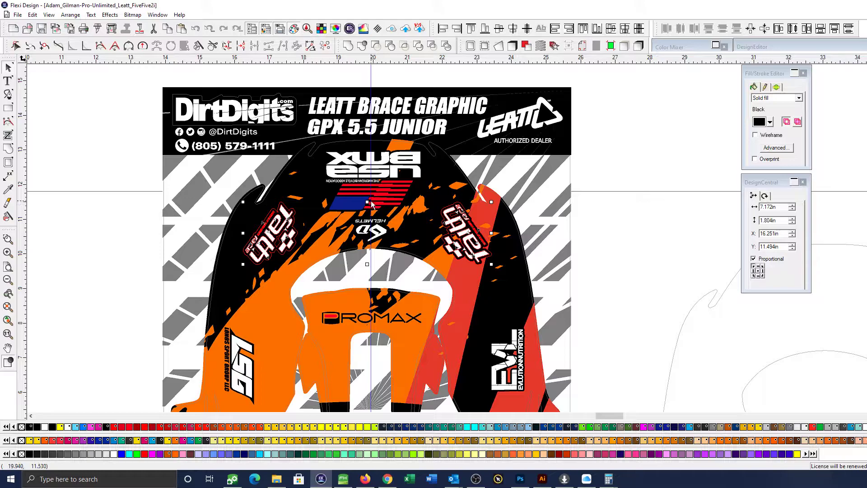
{"action": "left_click", "coordinate": [576, 224]}
{"action": "left_click", "coordinate": [463, 243]}
{"action": "key", "text": "Right"}
{"action": "key", "text": "Right"}
{"action": "key", "text": "Right"}
{"action": "key", "text": "Right"}
{"action": "key", "text": "Right"}
{"action": "key", "text": "Right"}
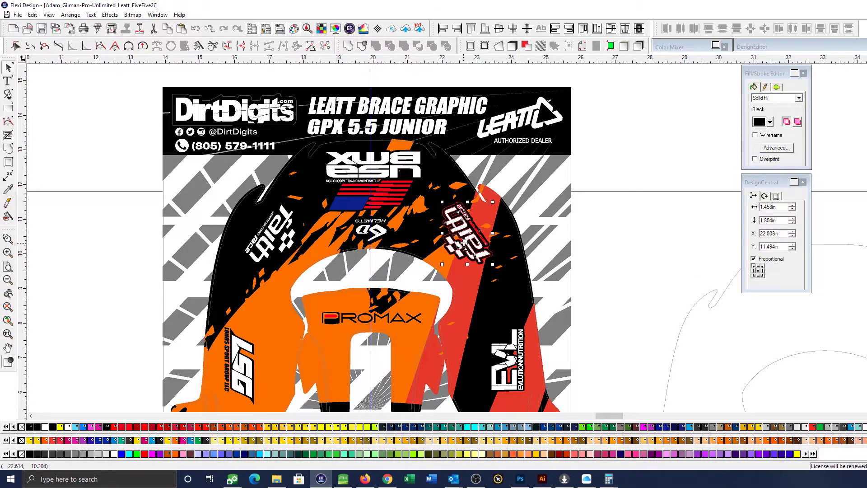
{"action": "key", "text": "Right"}
{"action": "key", "text": "Right"}
{"action": "left_click", "coordinate": [276, 237], "text": "shift"}
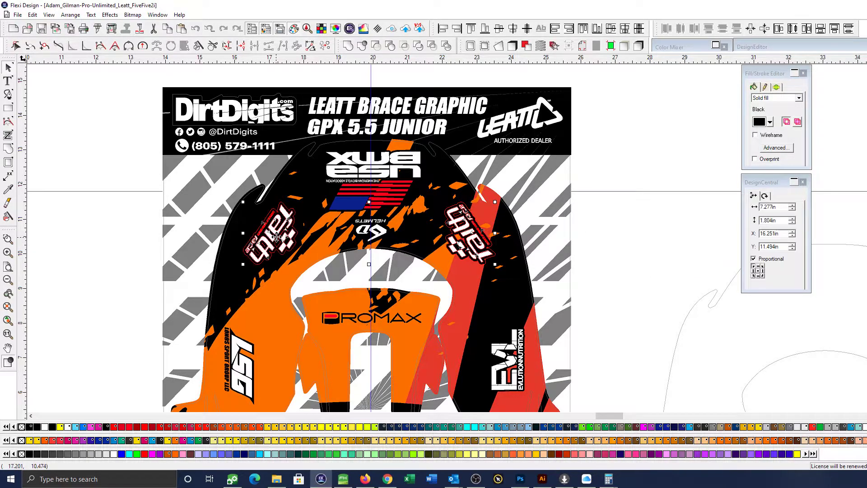
{"action": "key", "text": "Escape"}
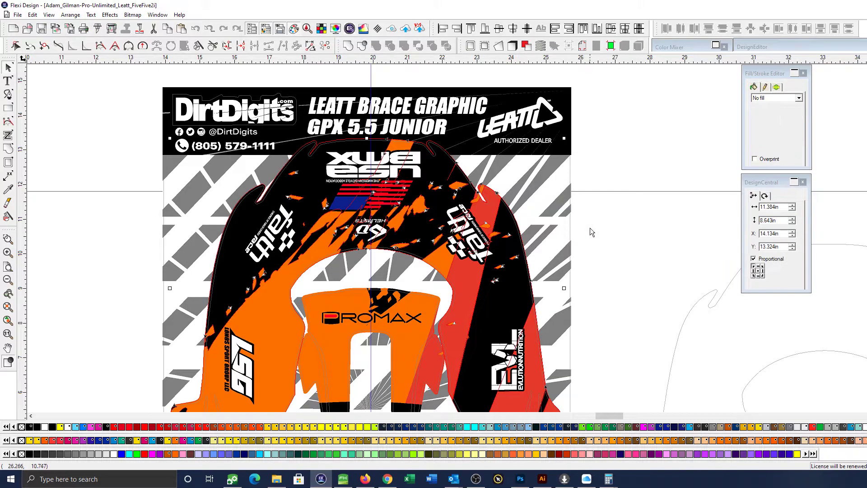
{"action": "left_click", "coordinate": [454, 228]}
{"action": "left_click", "coordinate": [290, 235], "text": "shift"}
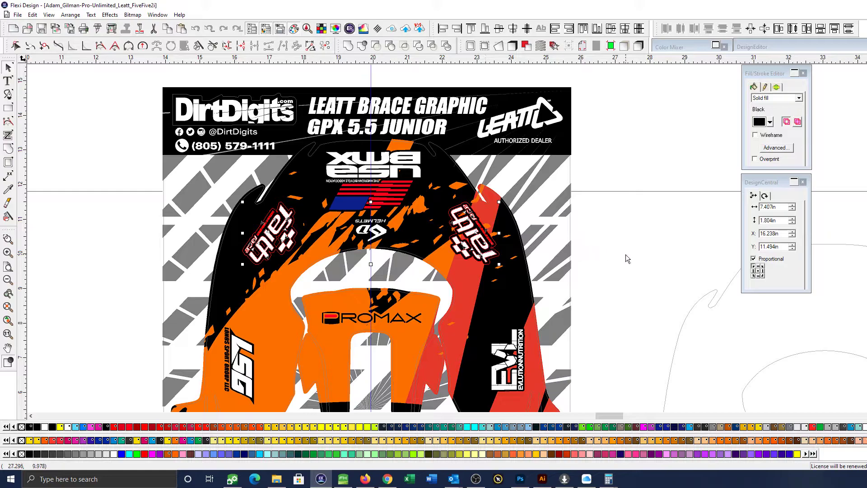
Nudge the USA BMX logo left to X 18.562 in to bring it closer to the centre guide
{"action": "left_click", "coordinate": [390, 170]}
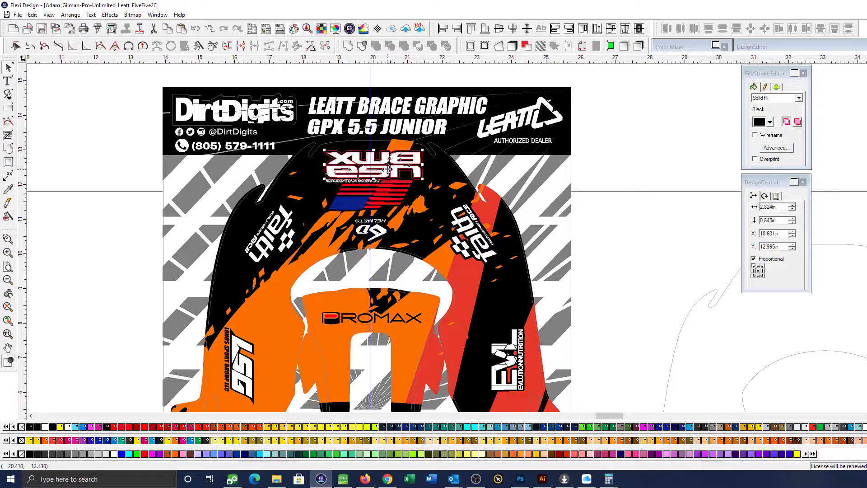
{"action": "key", "text": "Left"}
{"action": "key", "text": "Left"}
{"action": "key", "text": "Left"}
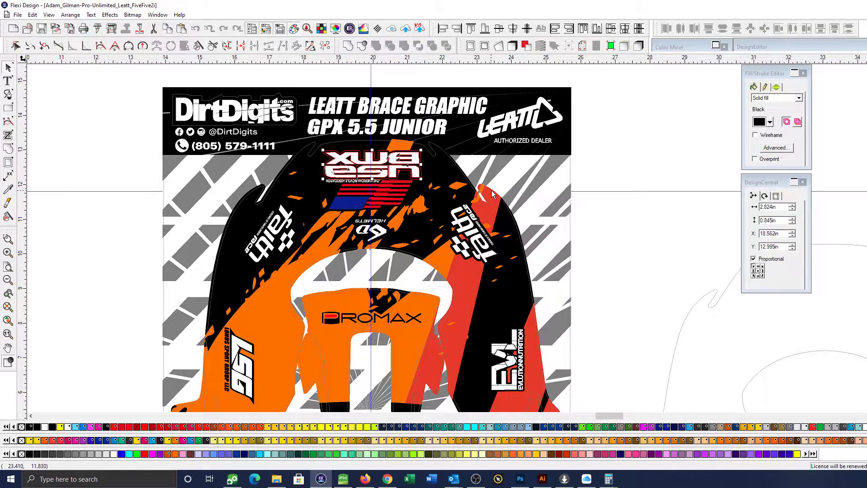
Nudge the USA BMX logo right to X 18.588 in so it sits centred on the vertical guide
{"action": "key", "text": "Right"}
{"action": "key", "text": "Right"}
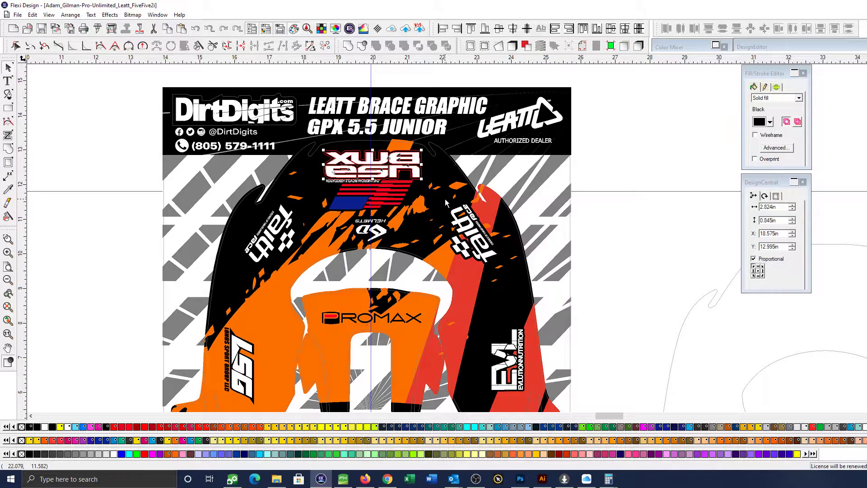
{"action": "key", "text": "F5"}
{"action": "left_click_drag", "start_coordinate": [310, 135], "coordinate": [428, 253]}
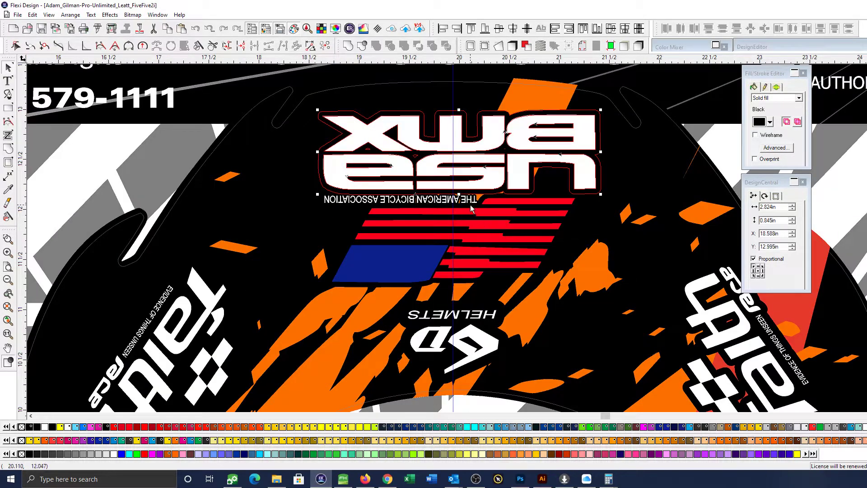
Add the association tagline and the flag to the USA BMX selection and nudge them together left to X 18.580 in
{"action": "left_click", "coordinate": [471, 206], "text": "shift"}
{"action": "left_click", "coordinate": [504, 217], "text": "shift"}
{"action": "scroll", "coordinate": [504, 217], "scroll_direction": "down", "scroll_amount": 2}
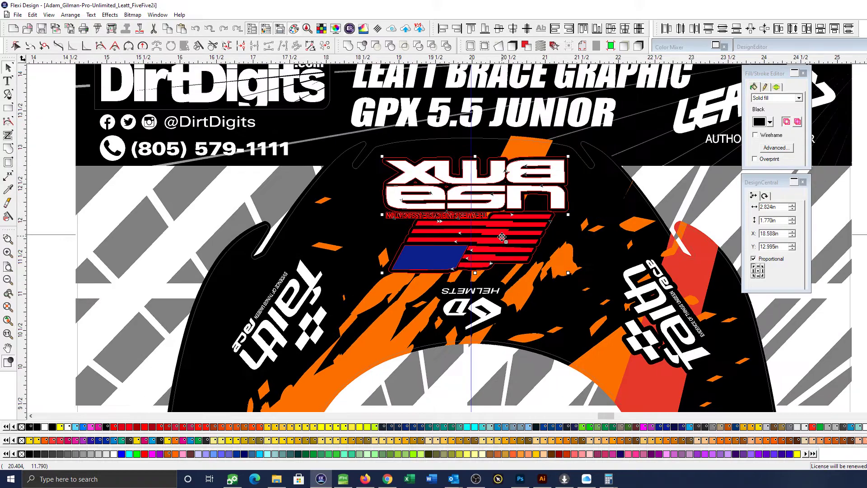
{"action": "key", "text": "Left"}
{"action": "key", "text": "Left"}
{"action": "key", "text": "Left"}
{"action": "key", "text": "Left"}
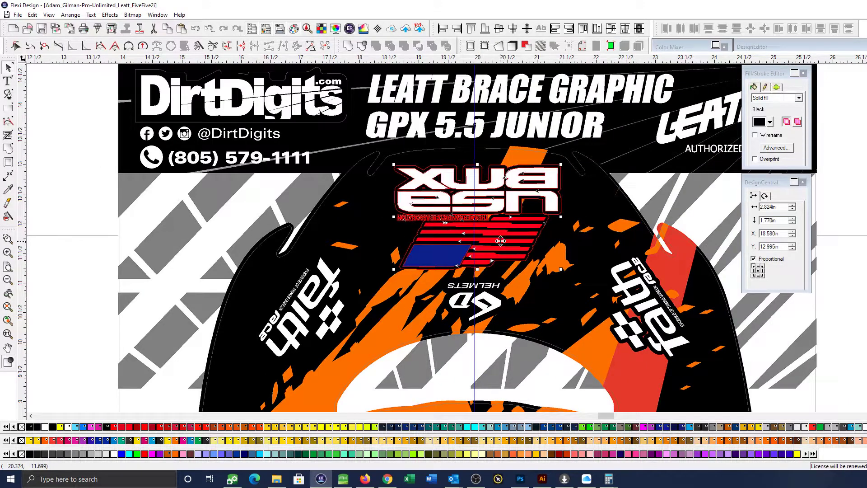
{"action": "left_click", "coordinate": [860, 242]}
{"action": "scroll", "coordinate": [860, 241], "scroll_direction": "down", "scroll_amount": 11}
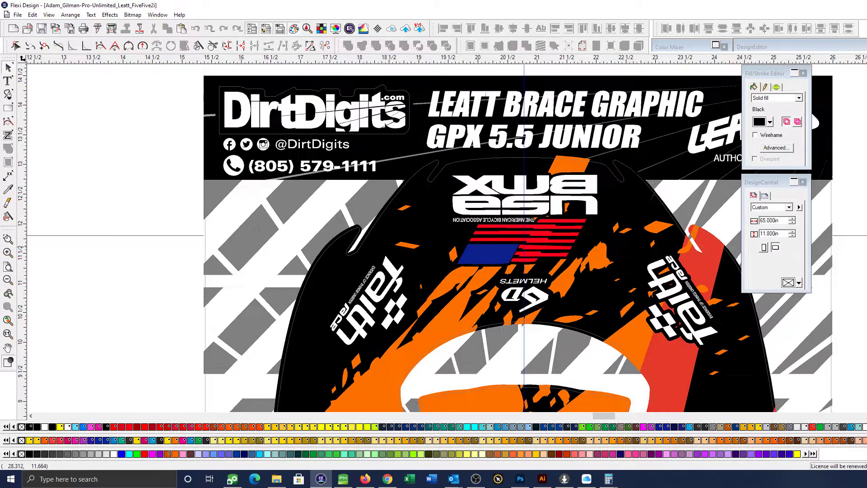
Delete the spare brace outline lying beside the decal kit
{"action": "scroll", "coordinate": [548, 172], "scroll_direction": "down", "scroll_amount": 1}
{"action": "left_click_drag", "start_coordinate": [606, 180], "coordinate": [698, 329]}
{"action": "key", "text": "Delete"}
Examine the whole kit layout, from the brace top down to the lower Hyper and Snafu panels
{"action": "scroll", "coordinate": [560, 212], "scroll_direction": "down", "scroll_amount": 3}
{"action": "scroll", "coordinate": [597, 272], "scroll_direction": "up", "scroll_amount": 3}
{"action": "key", "text": "ctrl+space"}
{"action": "left_click_drag", "start_coordinate": [279, 242], "coordinate": [730, 395]}
{"action": "key", "text": "space"}
{"action": "left_click_drag", "start_coordinate": [537, 322], "coordinate": [665, 399]}
{"action": "scroll", "coordinate": [630, 312], "scroll_direction": "down", "scroll_amount": 3}
{"action": "key", "text": "space"}
{"action": "left_click_drag", "start_coordinate": [631, 324], "coordinate": [631, 410]}
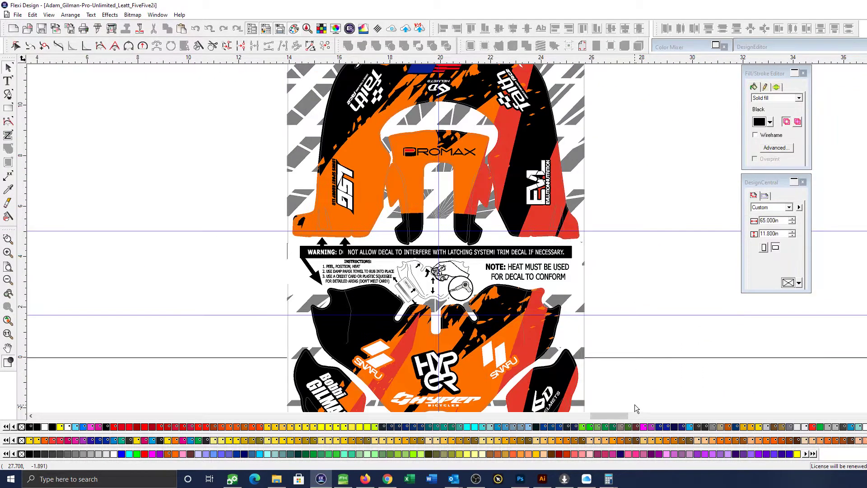
{"action": "scroll", "coordinate": [643, 319], "scroll_direction": "down", "scroll_amount": 3}
{"action": "key", "text": "space"}
{"action": "left_click_drag", "start_coordinate": [647, 319], "coordinate": [626, 335]}
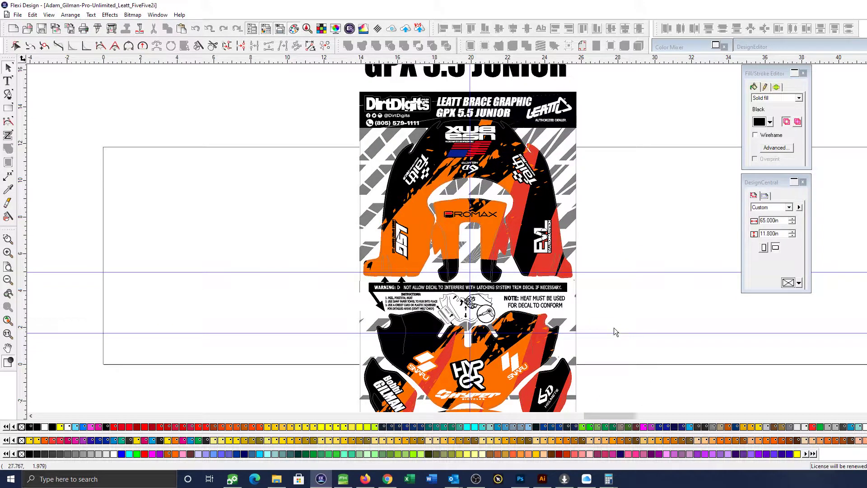
Place a vertical guide at about X 16.5 in, on the notch in the lower edge of the orange LSG leg
{"action": "key", "text": "ctrl+space"}
{"action": "left_click_drag", "start_coordinate": [312, 200], "coordinate": [480, 288]}
{"action": "key", "text": "space"}
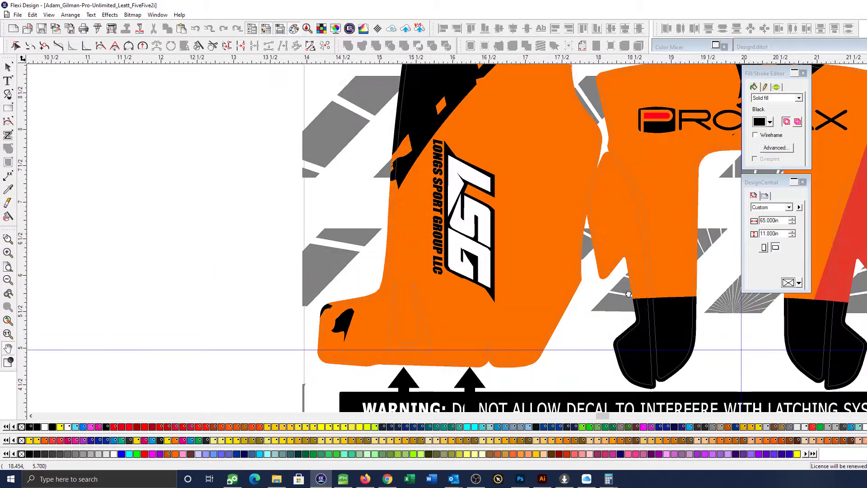
{"action": "left_click_drag", "start_coordinate": [496, 336], "coordinate": [424, 280]}
{"action": "left_click_drag", "start_coordinate": [25, 187], "coordinate": [417, 237]}
{"action": "scroll", "coordinate": [407, 265], "scroll_direction": "down", "scroll_amount": 6}
{"action": "scroll", "coordinate": [572, 285], "scroll_direction": "right", "scroll_amount": 1}
Place a second vertical guide at about X 23.6 in, on the matching notch of the red and black leg
{"action": "scroll", "coordinate": [573, 289], "scroll_direction": "right", "scroll_amount": 1}
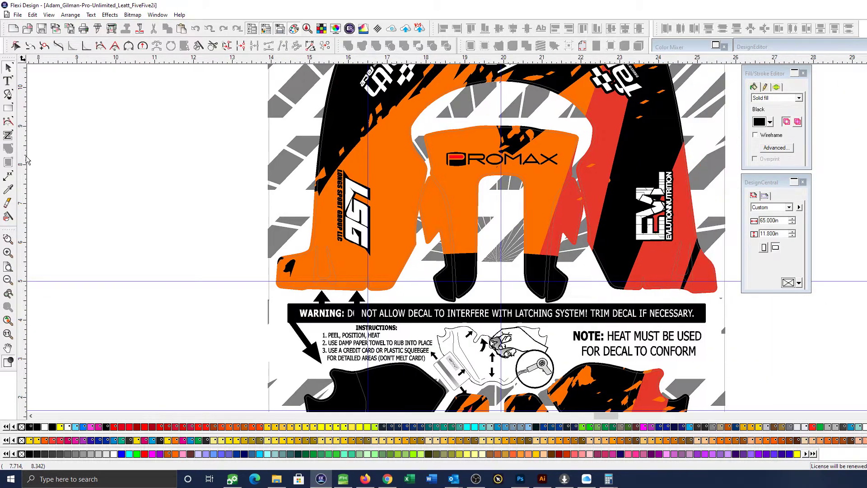
{"action": "left_click_drag", "start_coordinate": [21, 167], "coordinate": [645, 198]}
{"action": "scroll", "coordinate": [569, 249], "scroll_direction": "right", "scroll_amount": 3}
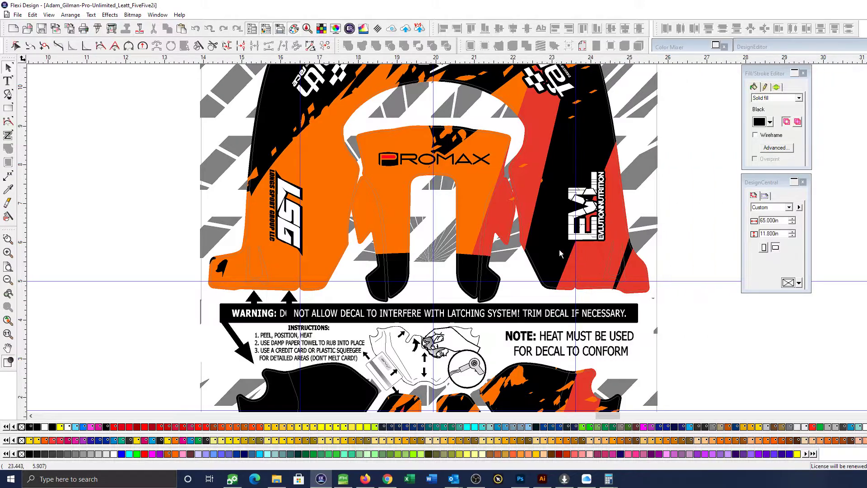
{"action": "key", "text": "F5"}
{"action": "left_click_drag", "start_coordinate": [262, 258], "coordinate": [316, 308]}
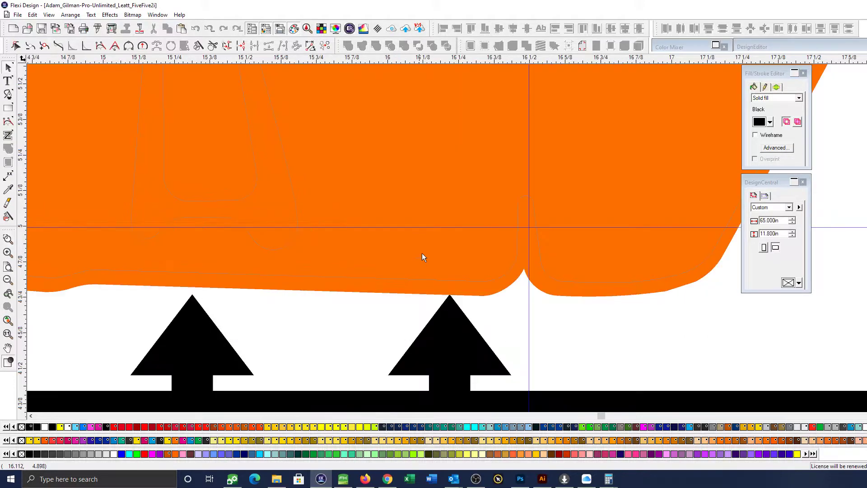
{"action": "scroll", "coordinate": [495, 289], "scroll_direction": "down", "scroll_amount": 9}
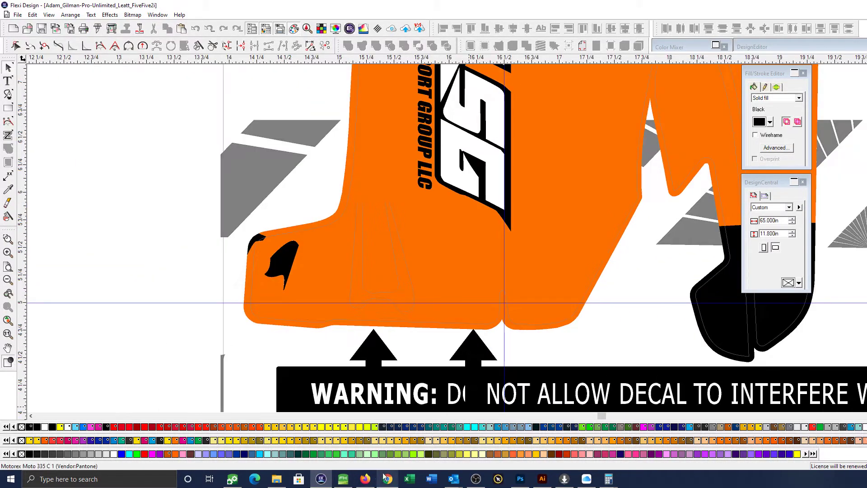
Switch to Chrome, search Google Images for "leatt brace 5.5" and copy the white Leatt GPX 5.5 neck brace picture
{"action": "left_click", "coordinate": [388, 478]}
{"action": "left_click_drag", "start_coordinate": [137, 58], "coordinate": [51, 59]}
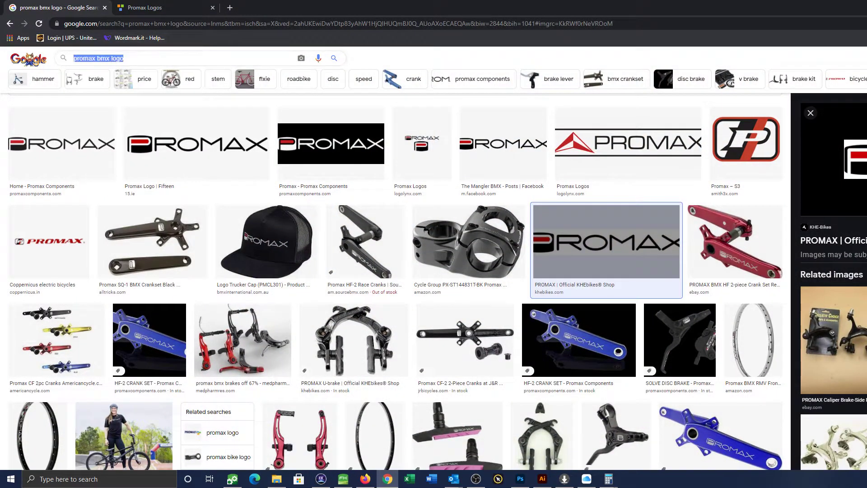
{"action": "type", "text": "leatt "}
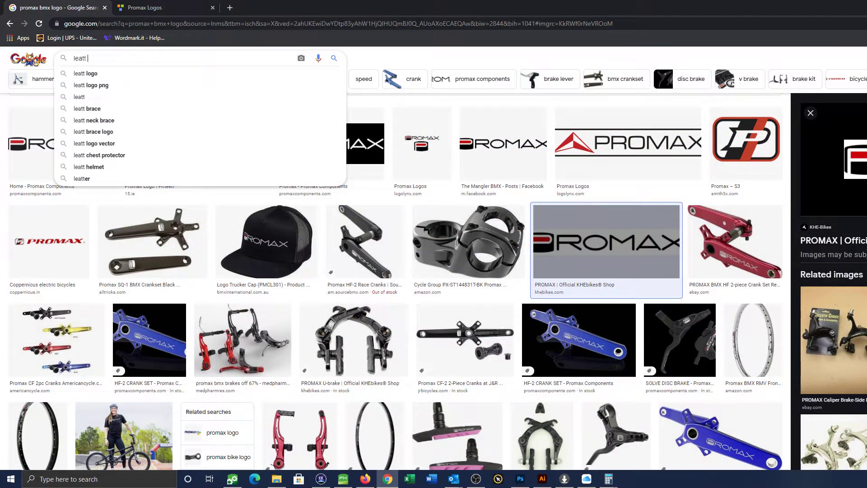
{"action": "type", "text": "brace 5.5"}
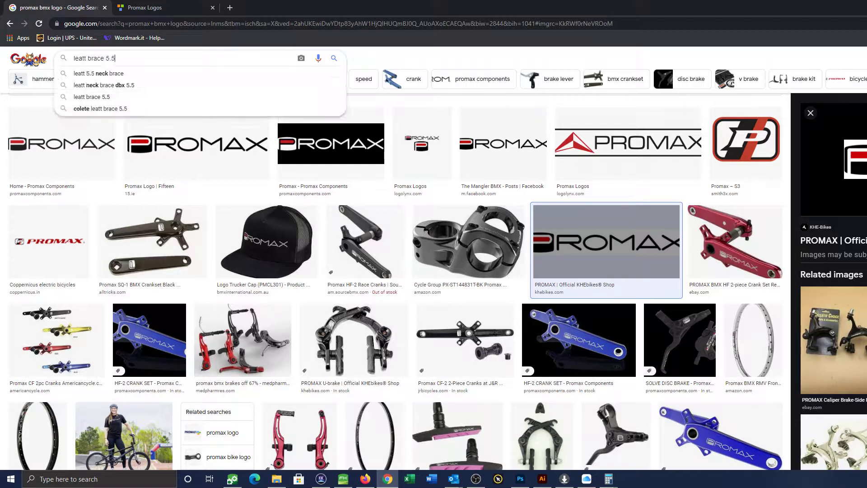
{"action": "key", "text": "Return"}
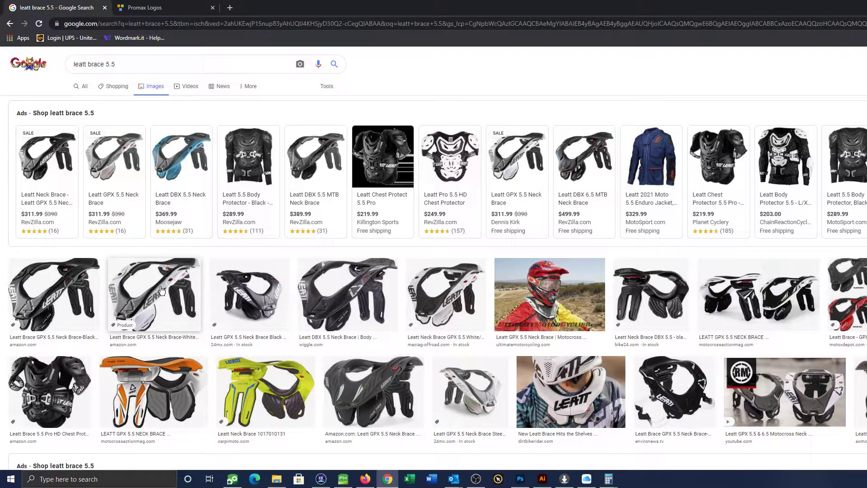
{"action": "left_click", "coordinate": [161, 291]}
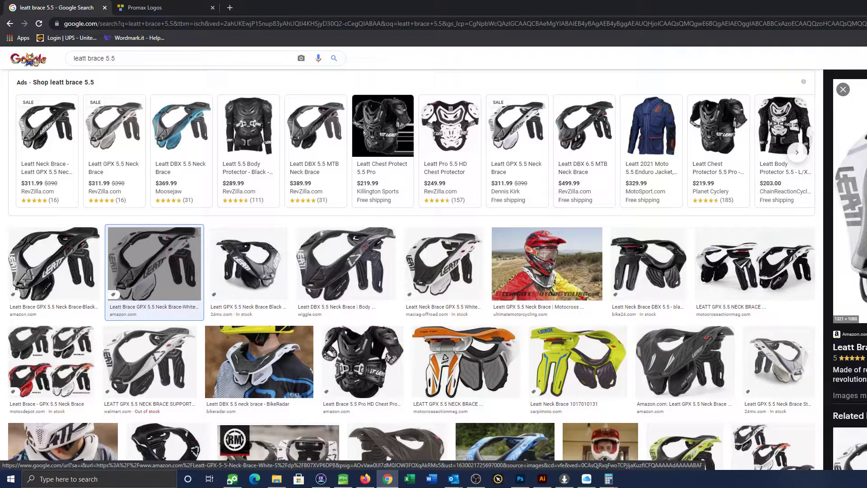
Switch back to Flexi Design, paste the brace picture and place it beside the kit at X 26.747 in, Y 10.195 in
{"action": "key", "text": "alt+Tab"}
{"action": "scroll", "coordinate": [196, 221], "scroll_direction": "down", "scroll_amount": 3}
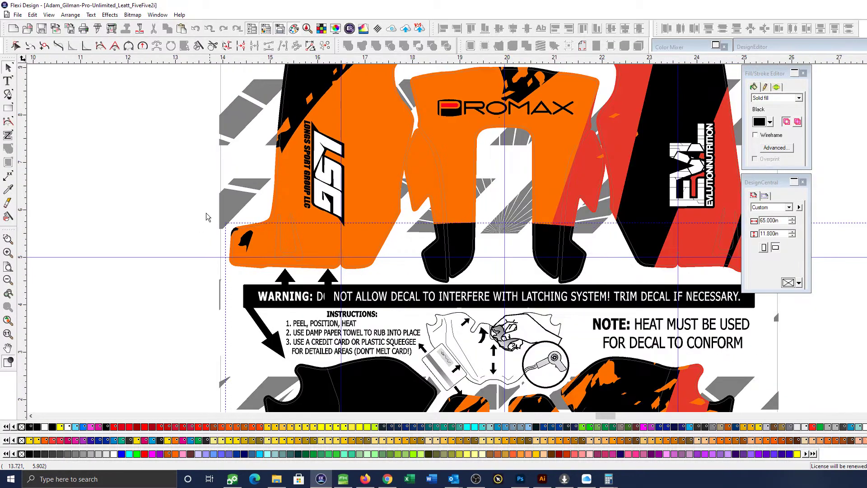
{"action": "key", "text": "ctrl+v"}
{"action": "scroll", "coordinate": [184, 183], "scroll_direction": "down", "scroll_amount": 3}
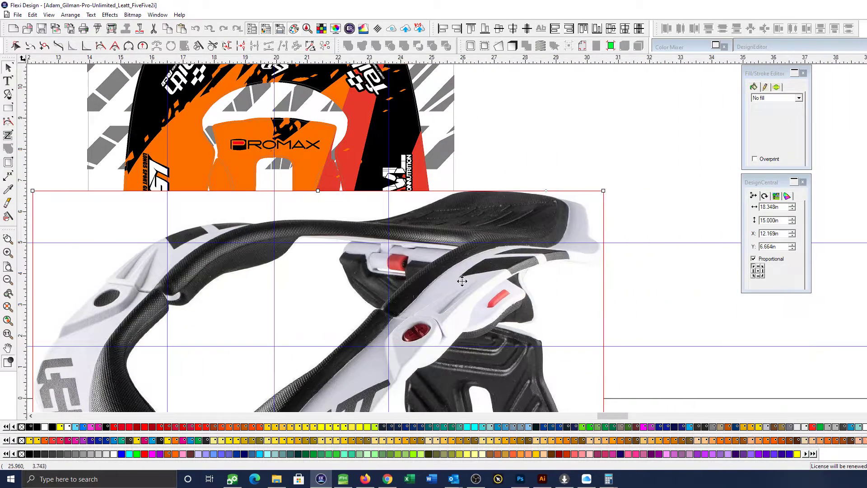
{"action": "left_click_drag", "start_coordinate": [462, 281], "coordinate": [843, 237]}
{"action": "left_click_drag", "start_coordinate": [615, 241], "coordinate": [674, 196]}
{"action": "scroll", "coordinate": [625, 194], "scroll_direction": "right", "scroll_amount": 1}
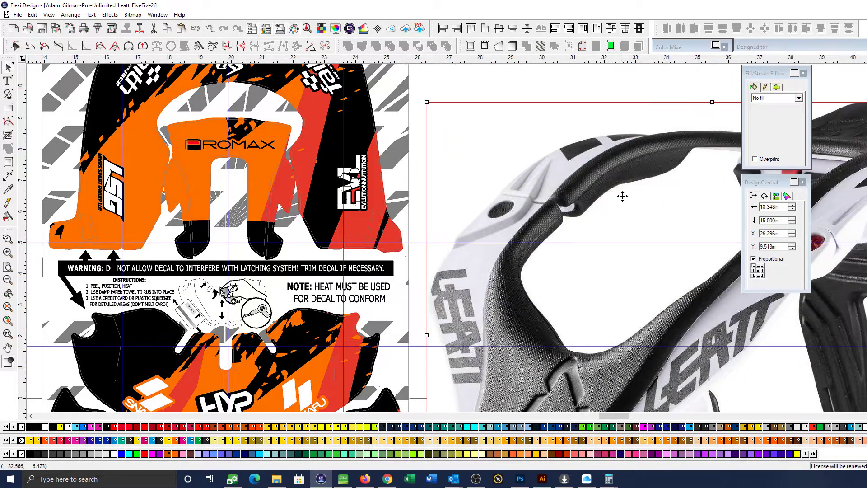
{"action": "scroll", "coordinate": [625, 194], "scroll_direction": "right", "scroll_amount": 2}
{"action": "left_click_drag", "start_coordinate": [397, 194], "coordinate": [410, 173]}
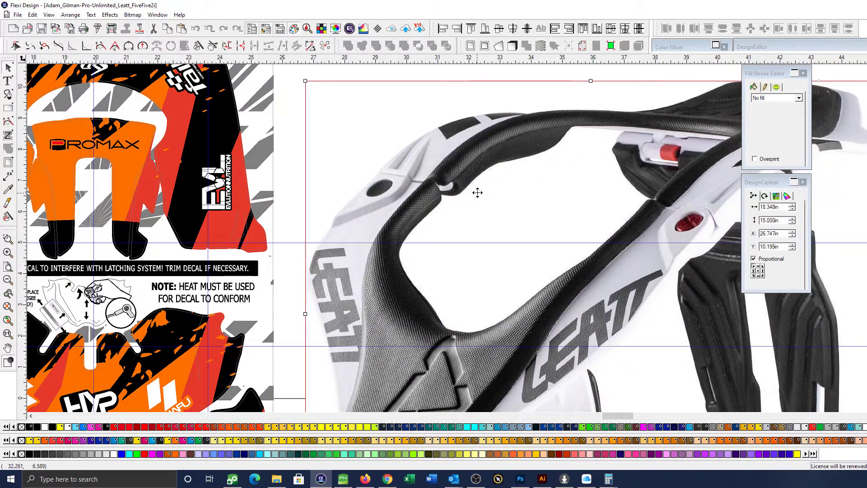
Compare the hinge and side arms of the brace photo with the notched lower ends of the kit's outer legs
{"action": "scroll", "coordinate": [478, 194], "scroll_direction": "right", "scroll_amount": 1}
{"action": "scroll", "coordinate": [513, 209], "scroll_direction": "left", "scroll_amount": 1}
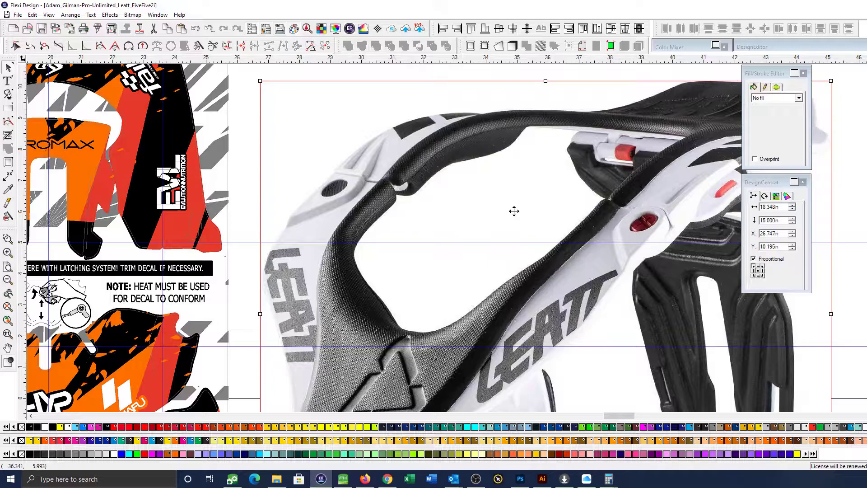
{"action": "scroll", "coordinate": [514, 211], "scroll_direction": "down", "scroll_amount": 1}
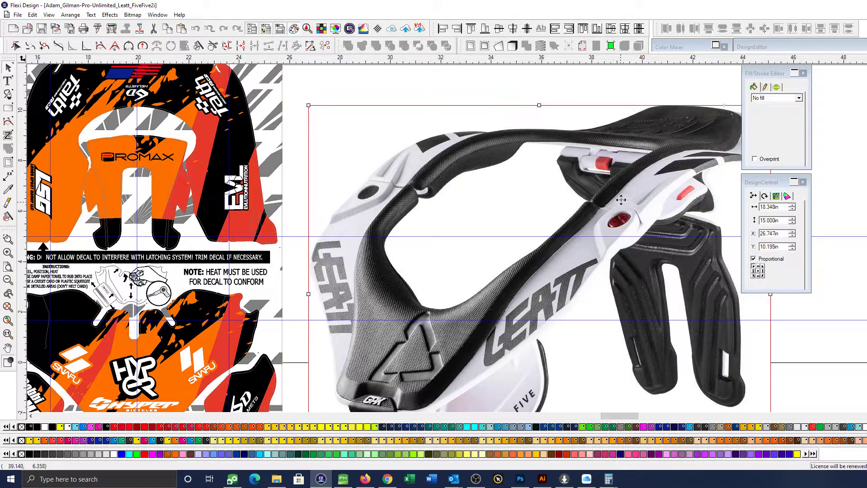
{"action": "scroll", "coordinate": [587, 161], "scroll_direction": "up", "scroll_amount": 5}
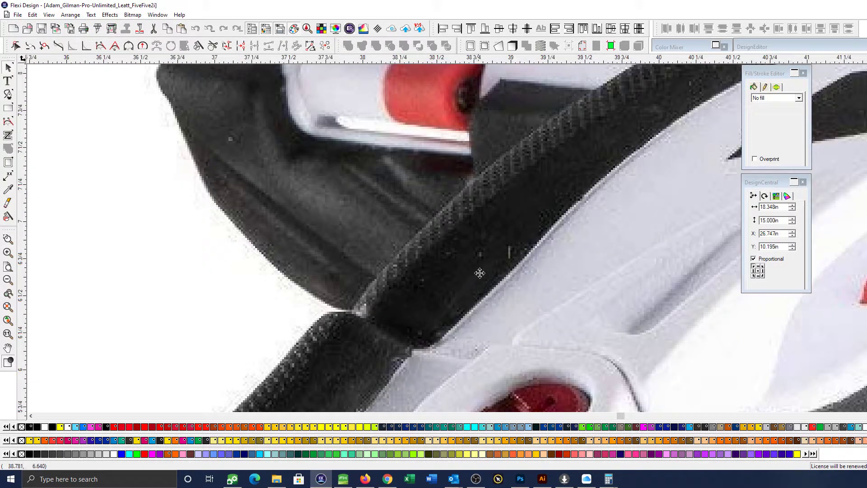
{"action": "scroll", "coordinate": [559, 161], "scroll_direction": "down", "scroll_amount": 2}
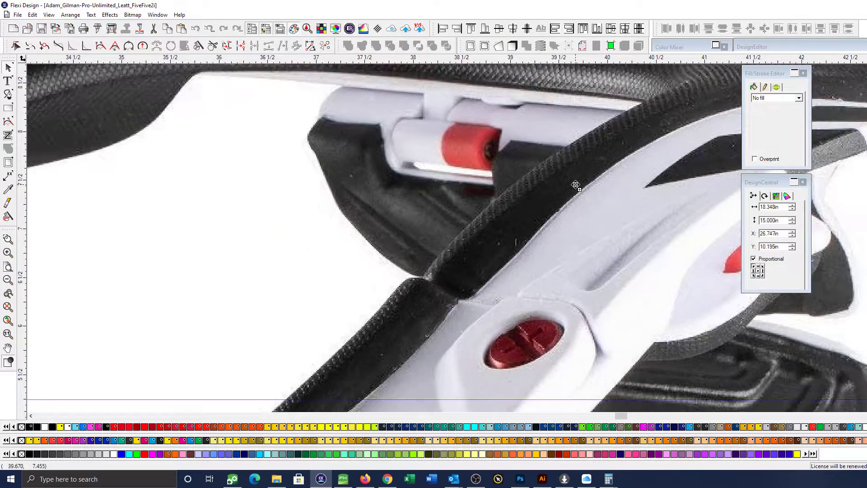
{"action": "scroll", "coordinate": [576, 185], "scroll_direction": "down", "scroll_amount": 1}
{"action": "scroll", "coordinate": [576, 185], "scroll_direction": "down", "scroll_amount": 2}
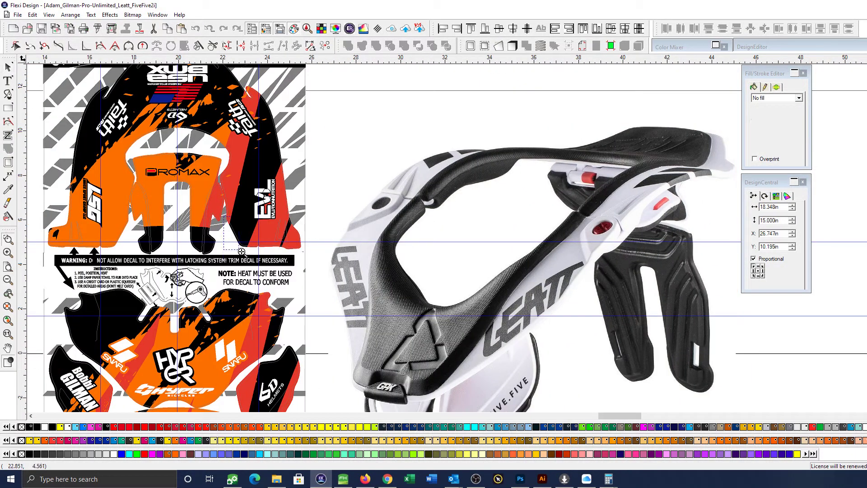
{"action": "scroll", "coordinate": [378, 227], "scroll_direction": "up", "scroll_amount": 3}
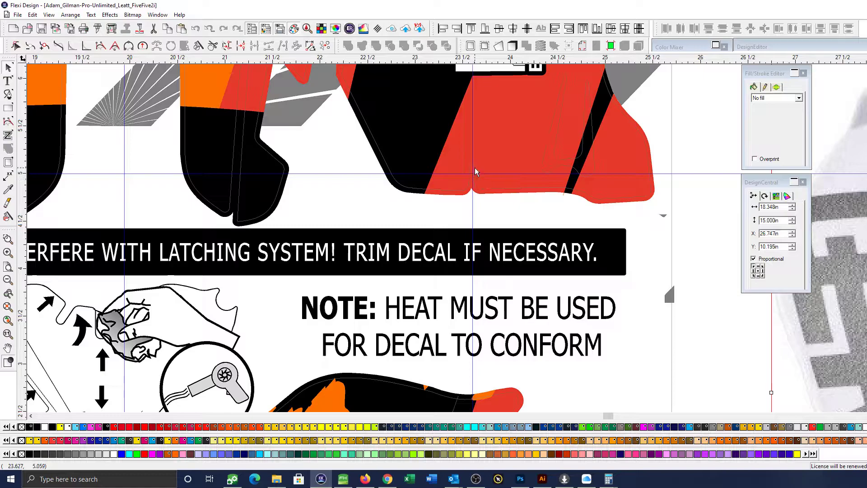
{"action": "scroll", "coordinate": [504, 197], "scroll_direction": "down", "scroll_amount": 4}
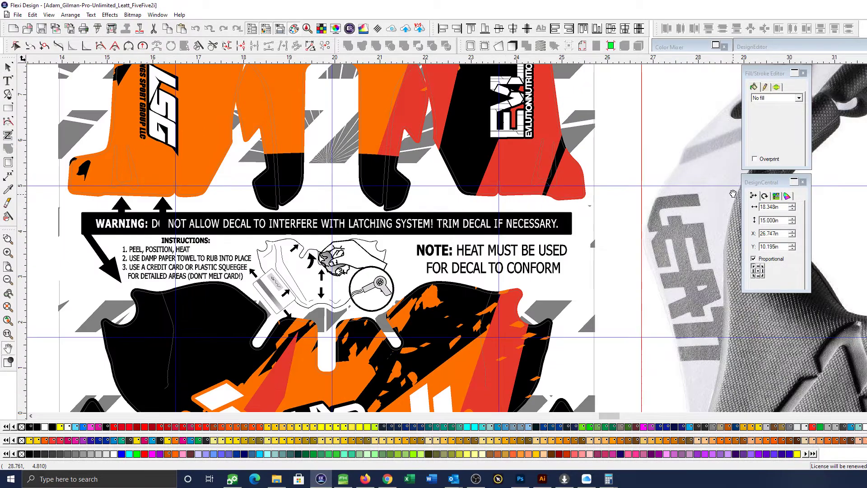
{"action": "left_click_drag", "start_coordinate": [734, 194], "coordinate": [242, 223]}
{"action": "left_click_drag", "start_coordinate": [669, 195], "coordinate": [409, 227]}
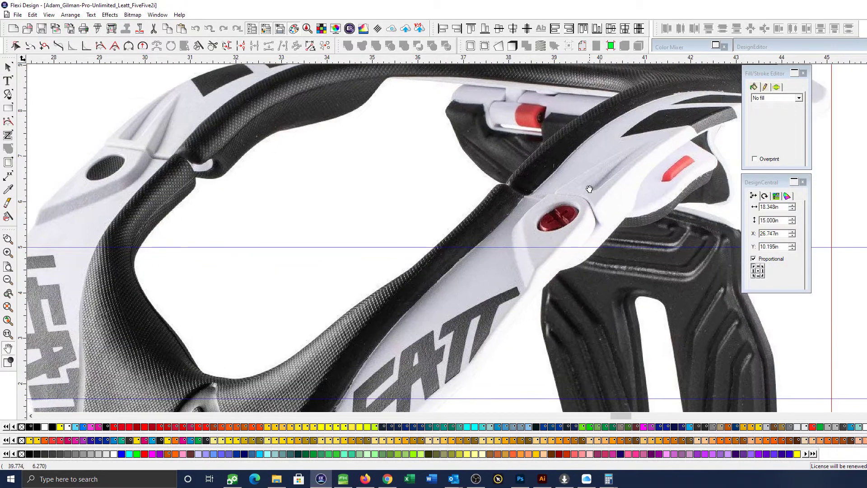
{"action": "left_click_drag", "start_coordinate": [541, 189], "coordinate": [529, 198]}
{"action": "scroll", "coordinate": [529, 197], "scroll_direction": "down", "scroll_amount": 2}
{"action": "left_click_drag", "start_coordinate": [253, 199], "coordinate": [454, 179]}
{"action": "scroll", "coordinate": [330, 203], "scroll_direction": "up", "scroll_amount": 5}
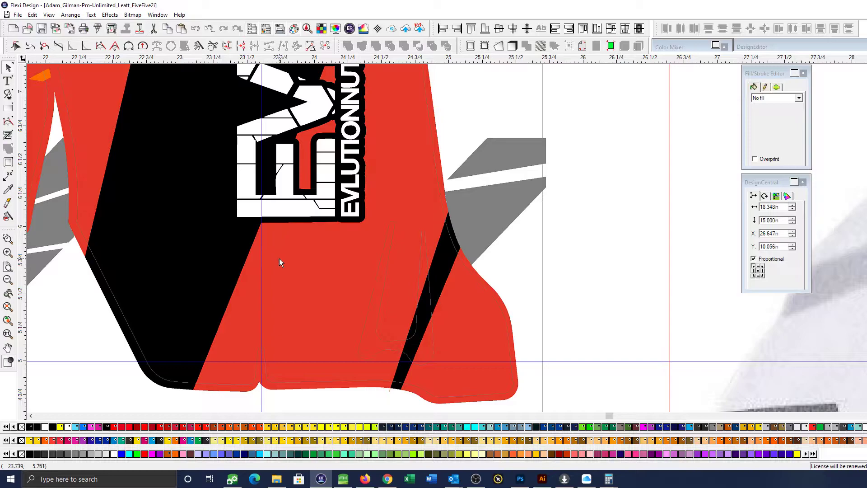
Nudge the Evlution Nutrition logo right, away from the vertical guide on the red and black leg
{"action": "left_click", "coordinate": [282, 197]}
{"action": "scroll", "coordinate": [279, 289], "scroll_direction": "down", "scroll_amount": 1}
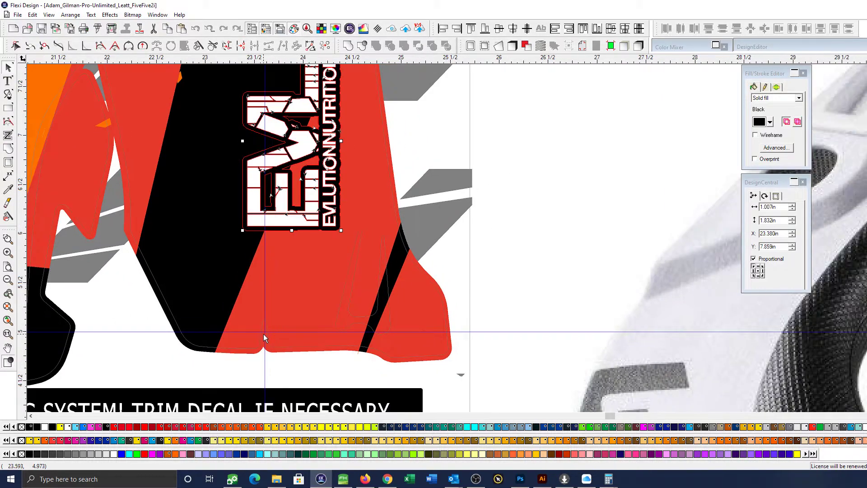
{"action": "scroll", "coordinate": [321, 227], "scroll_direction": "down", "scroll_amount": 3}
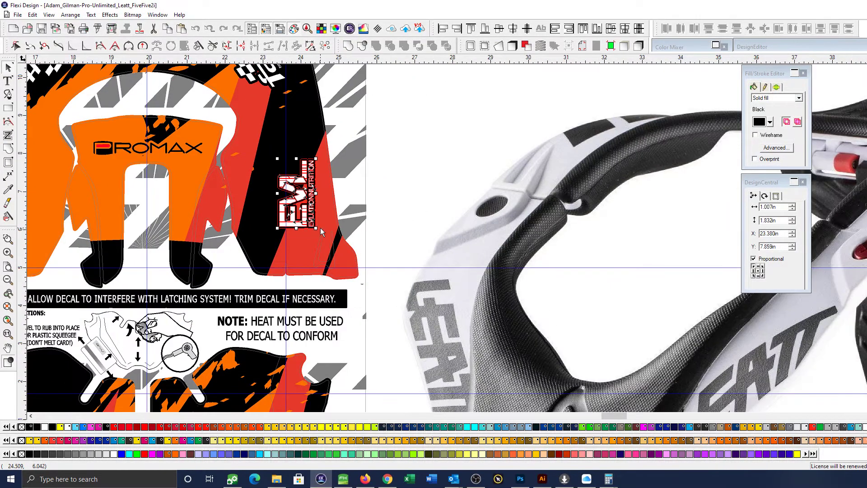
{"action": "key", "text": "Right"}
{"action": "key", "text": "Right"}
{"action": "key", "text": "Right"}
{"action": "key", "text": "Right"}
{"action": "key", "text": "Right"}
{"action": "key", "text": "Right"}
Rotate the Evlution Nutrition logo to about 7.685° and shift it to follow the leg's outer edge
{"action": "left_click", "coordinate": [320, 227]}
{"action": "left_click_drag", "start_coordinate": [327, 229], "coordinate": [337, 232]}
{"action": "key", "text": "z"}
{"action": "left_click_drag", "start_coordinate": [164, 157], "coordinate": [476, 217]}
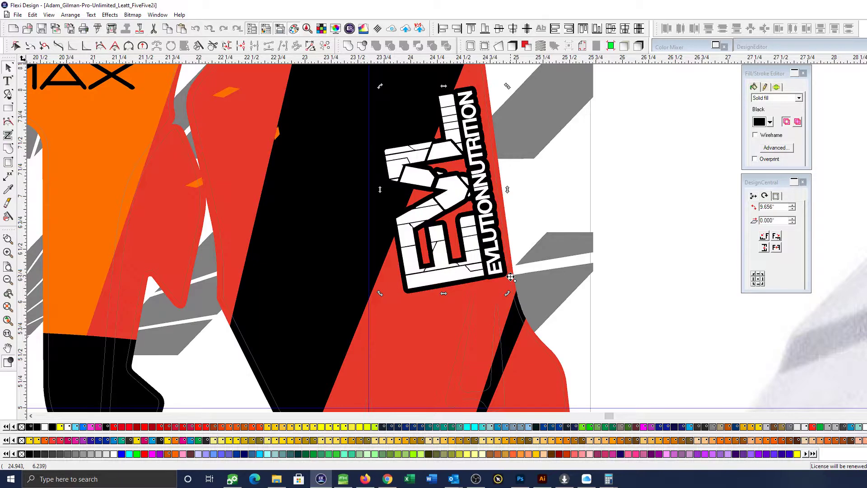
{"action": "scroll", "coordinate": [408, 229], "scroll_direction": "up", "scroll_amount": 3}
{"action": "left_click_drag", "start_coordinate": [381, 172], "coordinate": [386, 169]}
{"action": "scroll", "coordinate": [486, 238], "scroll_direction": "down", "scroll_amount": 3}
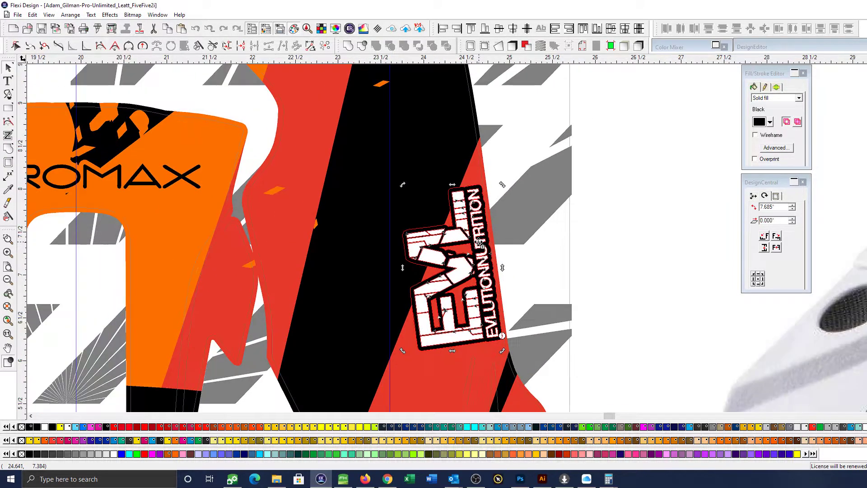
{"action": "left_click", "coordinate": [579, 252]}
Move the LSG logo toward the orange leg's outer edge, to X 15.220 in, Y 8.015 in
{"action": "scroll", "coordinate": [579, 254], "scroll_direction": "down", "scroll_amount": 4}
{"action": "scroll", "coordinate": [386, 289], "scroll_direction": "up", "scroll_amount": 5}
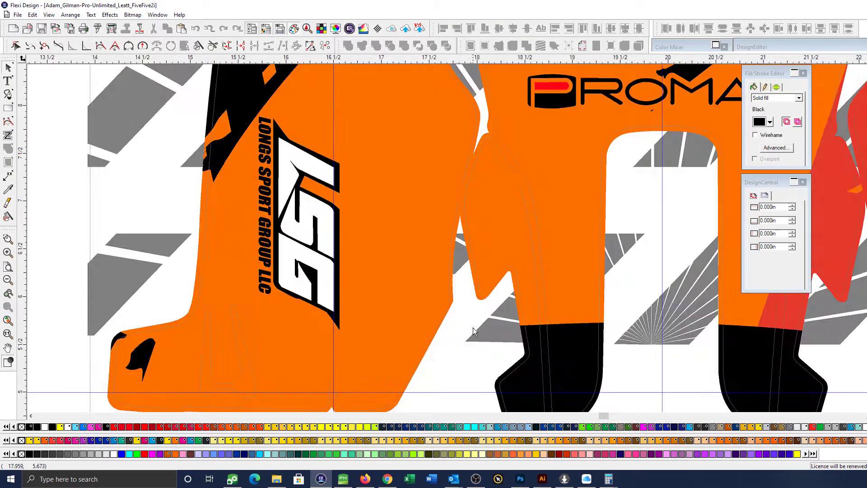
{"action": "scroll", "coordinate": [295, 245], "scroll_direction": "down", "scroll_amount": 1}
{"action": "left_click_drag", "start_coordinate": [292, 188], "coordinate": [254, 177]}
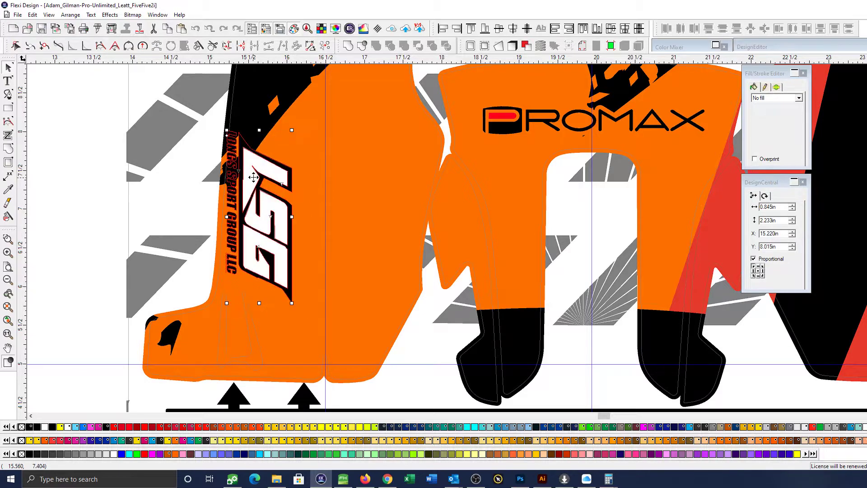
Rotate the LSG logo to about 266.403° and shift it inward to follow the orange leg's outer edge
{"action": "left_click", "coordinate": [254, 177]}
{"action": "mouse_move", "coordinate": [297, 128]}
{"action": "left_mouse_down"}
{"action": "mouse_move", "coordinate": [296, 143]}
{"action": "mouse_move", "coordinate": [293, 127]}
{"action": "left_mouse_up"}
{"action": "left_click_drag", "start_coordinate": [267, 162], "coordinate": [275, 161]}
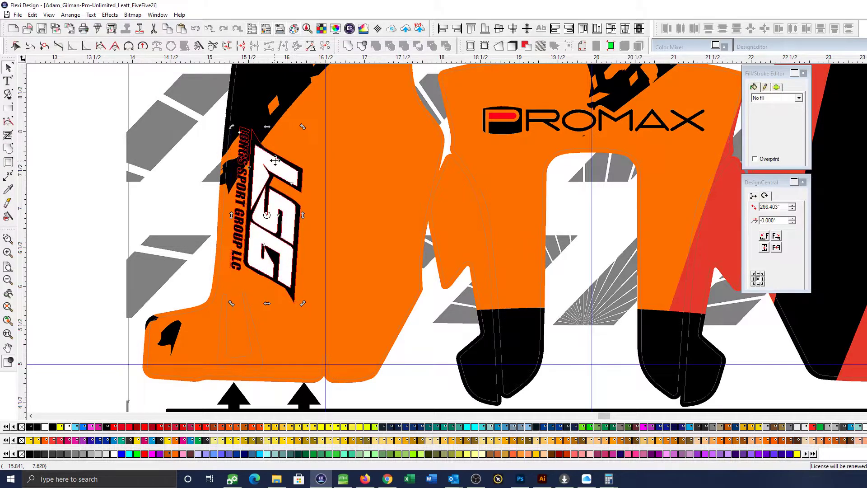
{"action": "scroll", "coordinate": [271, 164], "scroll_direction": "down", "scroll_amount": 6}
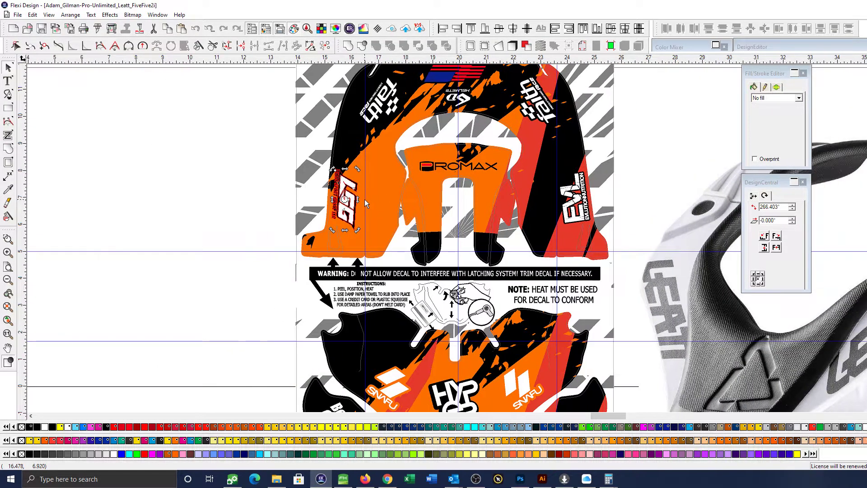
Place a copy of the LSG logo in the blank area beside the kit and set its rotation to 0°
{"action": "left_click_drag", "start_coordinate": [357, 185], "coordinate": [230, 179]}
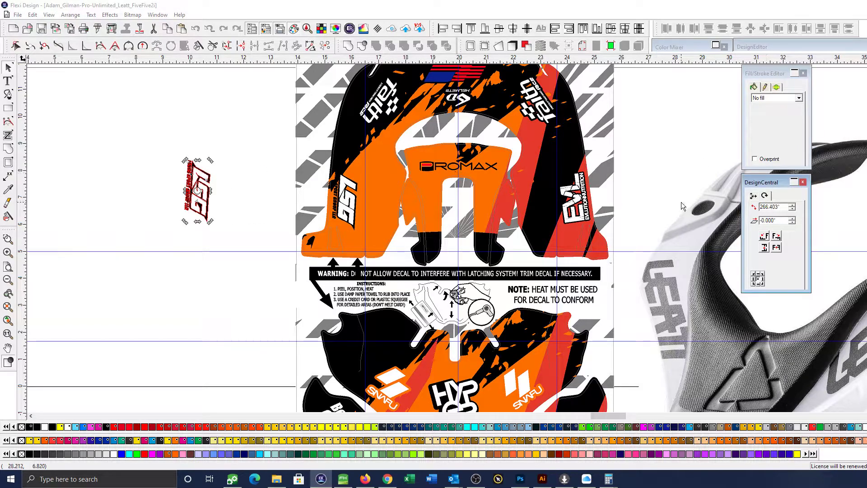
{"action": "left_click_drag", "start_coordinate": [780, 207], "coordinate": [629, 198]}
{"action": "key", "text": "ctrl+c"}
{"action": "type", "text": "0"}
{"action": "key", "text": "Return"}
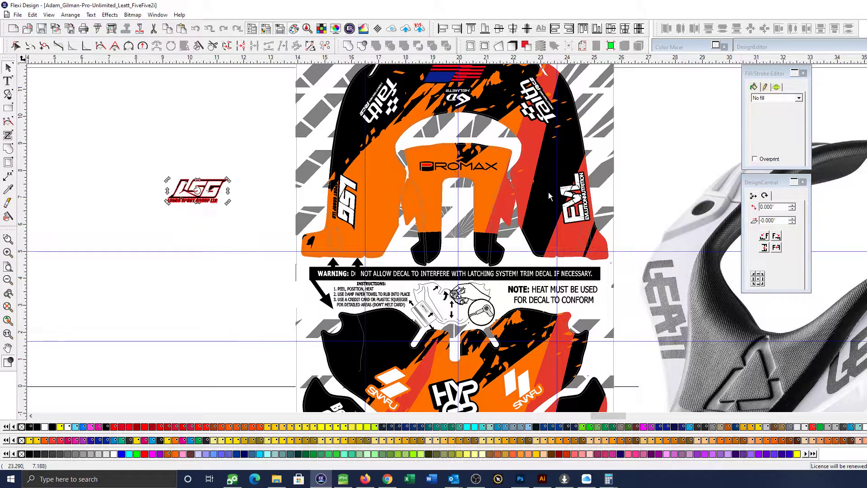
Add a 0.055 in outline around the LSG logo copy and fill it with the orange sampled from the leg
{"action": "left_click", "coordinate": [223, 225]}
{"action": "left_click_drag", "start_coordinate": [105, 167], "coordinate": [307, 233]}
{"action": "left_click", "coordinate": [385, 241]}
{"action": "key", "text": "ctrl+shift+o"}
{"action": "left_click", "coordinate": [797, 284]}
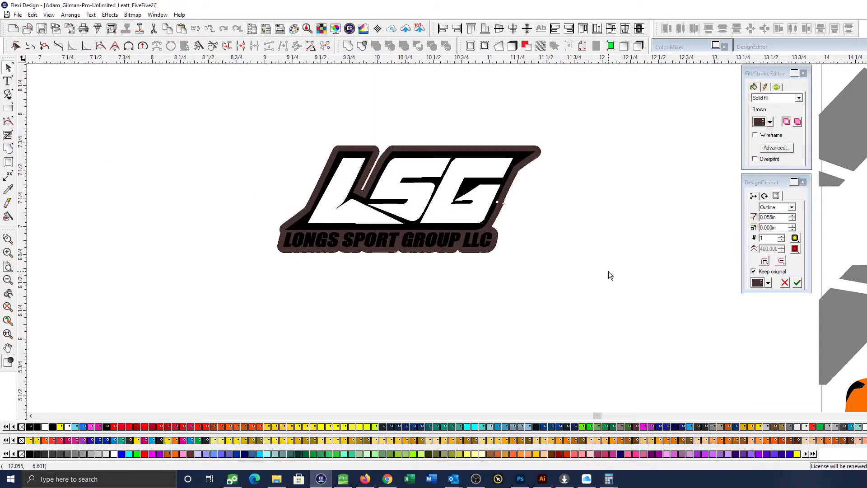
{"action": "scroll", "coordinate": [608, 272], "scroll_direction": "down", "scroll_amount": 3}
{"action": "key", "text": "i"}
{"action": "left_click", "coordinate": [866, 244]}
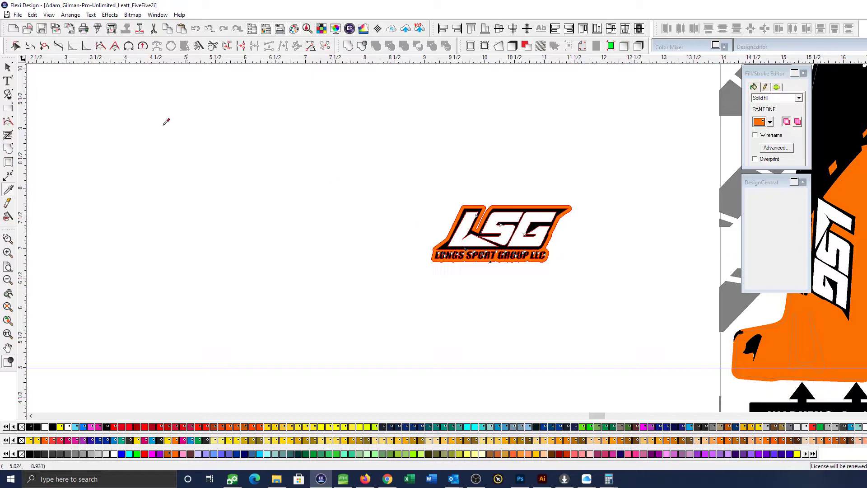
Move the outlined LSG logo beside the orange leg and match its rotation to the leg logo's 266.403°
{"action": "scroll", "coordinate": [334, 247], "scroll_direction": "down", "scroll_amount": 3}
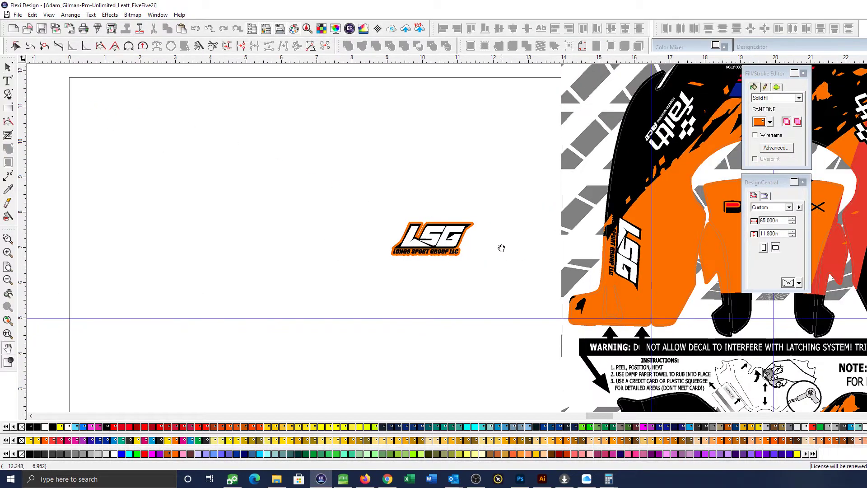
{"action": "left_click", "coordinate": [282, 208]}
{"action": "left_click_drag", "start_coordinate": [279, 210], "coordinate": [381, 204]}
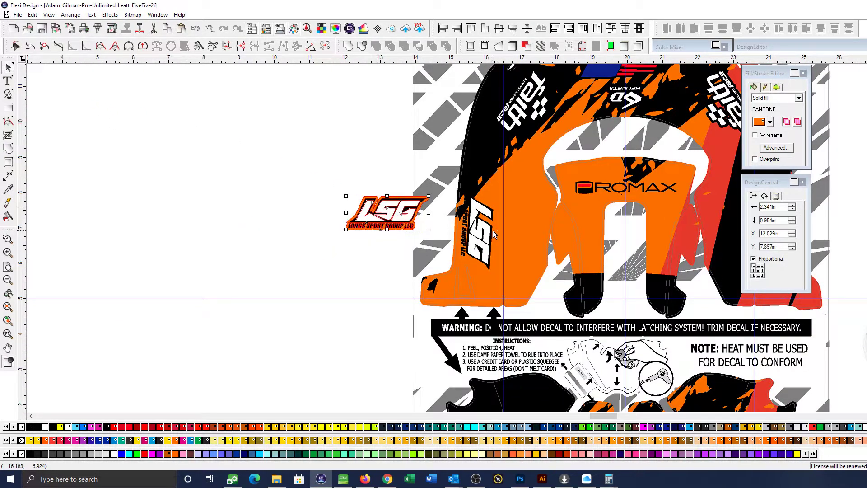
{"action": "left_click", "coordinate": [488, 218]}
{"action": "left_click", "coordinate": [765, 196]}
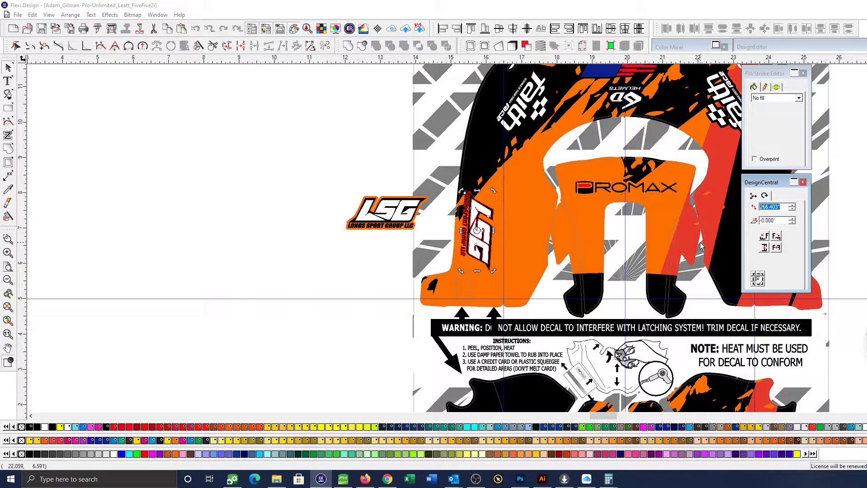
{"action": "left_click", "coordinate": [385, 212]}
{"action": "double_click", "coordinate": [776, 208]}
{"action": "key", "text": "ctrl+v"}
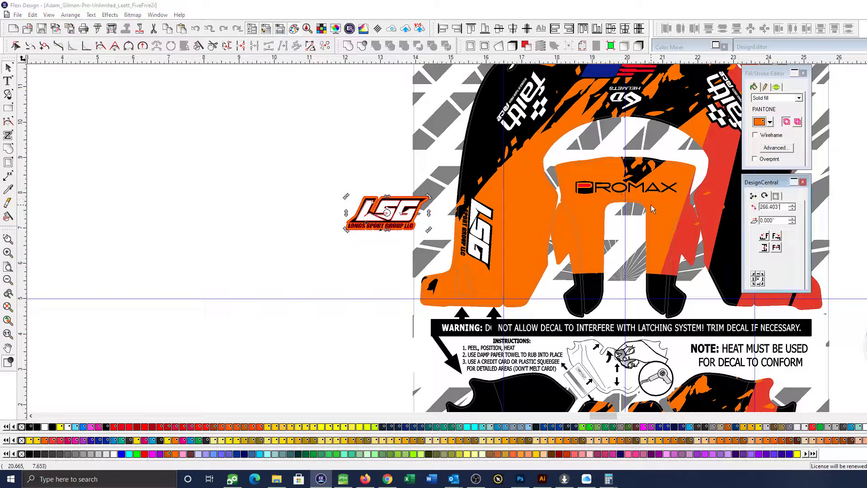
{"action": "key", "text": "Return"}
Centre the orange-outlined LSG logo on the leg's LSG logo and delete the original without the outline
{"action": "left_click", "coordinate": [476, 227]}
{"action": "left_click", "coordinate": [379, 209], "text": "shift"}
{"action": "key", "text": "ctrl+5"}
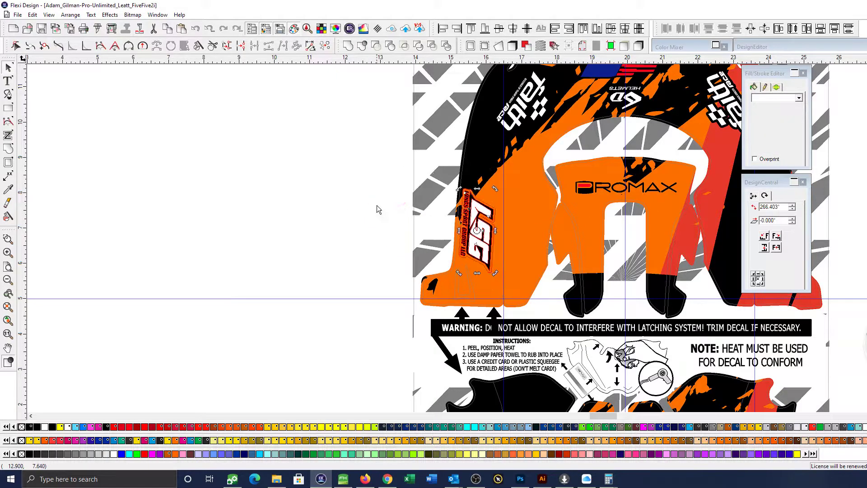
{"action": "left_click", "coordinate": [480, 213]}
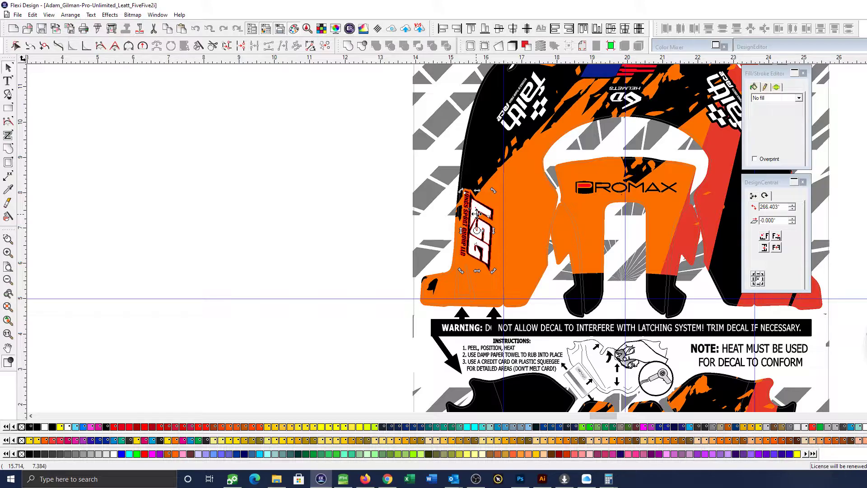
{"action": "key", "text": "Delete"}
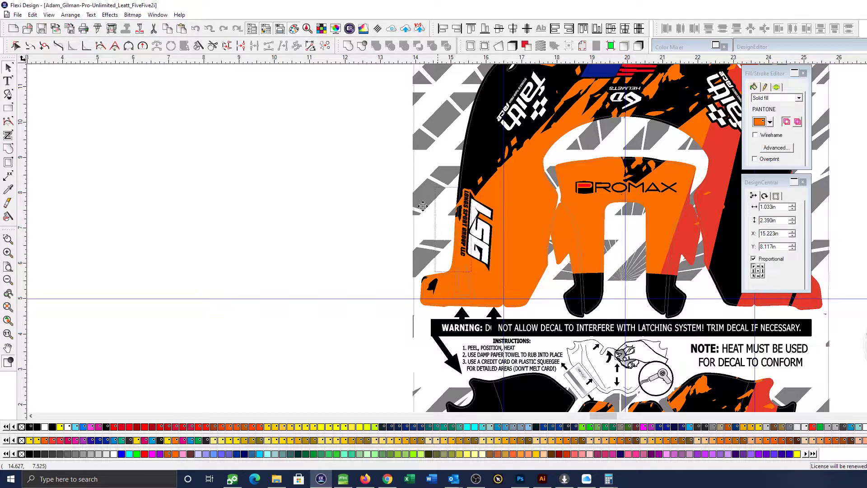
Examine the LSG and Evlution Nutrition logos on the kit's outer legs against the brace photo
{"action": "left_click", "coordinate": [323, 191]}
{"action": "left_click_drag", "start_coordinate": [324, 190], "coordinate": [221, 186]}
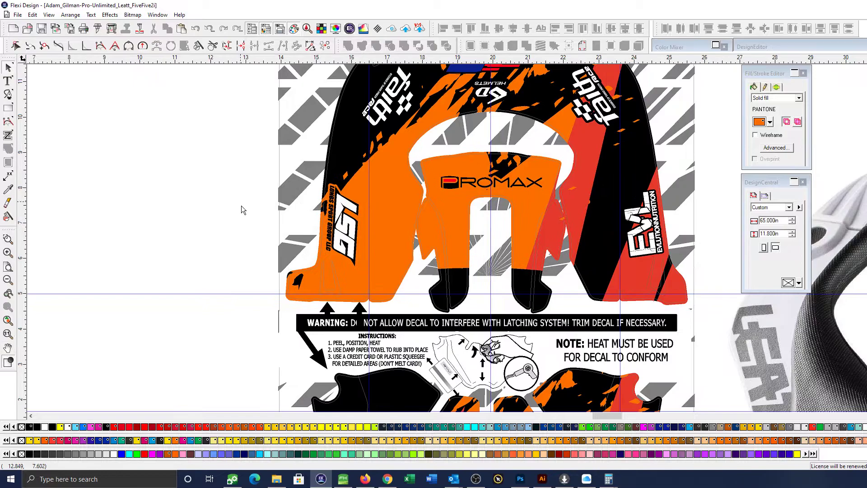
{"action": "scroll", "coordinate": [241, 208], "scroll_direction": "down", "scroll_amount": 2}
{"action": "left_click_drag", "start_coordinate": [580, 171], "coordinate": [546, 171]}
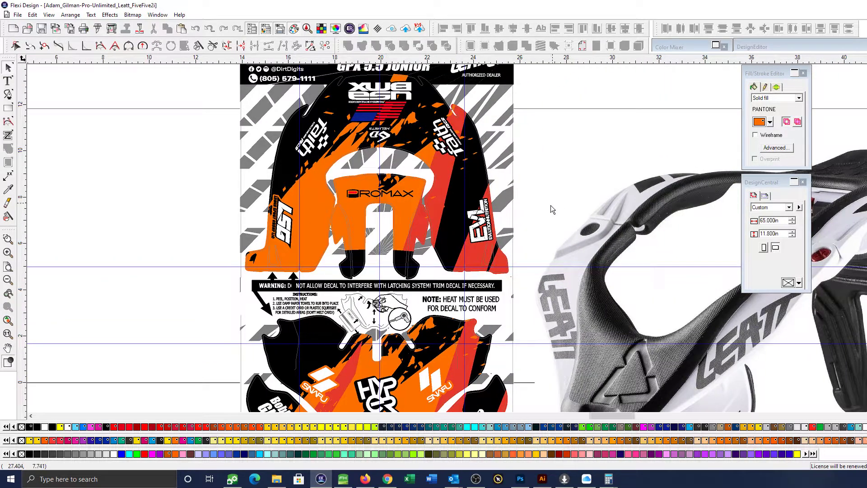
{"action": "scroll", "coordinate": [552, 204], "scroll_direction": "down", "scroll_amount": 1}
{"action": "left_click_drag", "start_coordinate": [384, 182], "coordinate": [574, 258]}
{"action": "scroll", "coordinate": [643, 261], "scroll_direction": "down", "scroll_amount": 4}
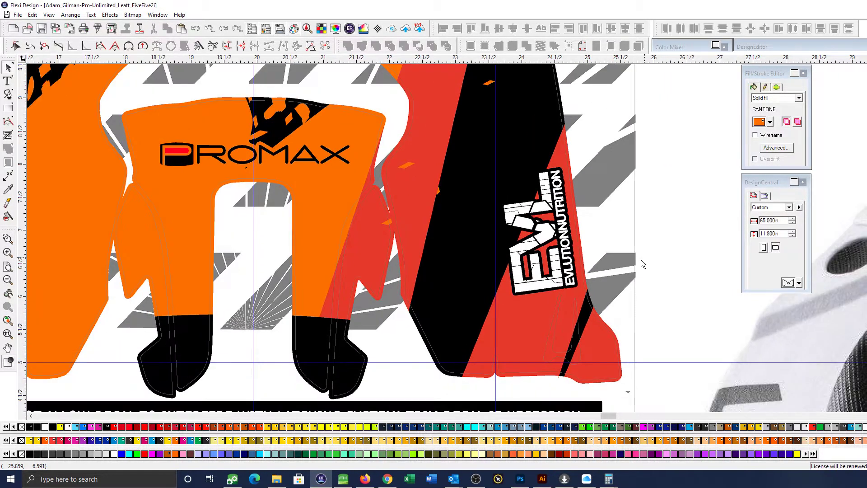
{"action": "scroll", "coordinate": [636, 262], "scroll_direction": "right", "scroll_amount": 2}
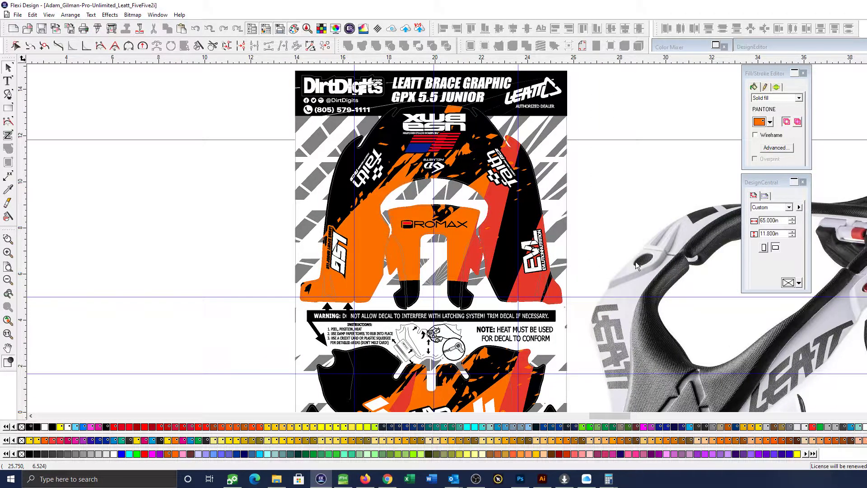
{"action": "scroll", "coordinate": [636, 264], "scroll_direction": "down", "scroll_amount": 2}
{"action": "scroll", "coordinate": [635, 264], "scroll_direction": "right", "scroll_amount": 1}
{"action": "scroll", "coordinate": [636, 262], "scroll_direction": "right", "scroll_amount": 1}
{"action": "key", "text": "ctrl+space"}
{"action": "left_click_drag", "start_coordinate": [325, 113], "coordinate": [501, 202]}
{"action": "key", "text": "space"}
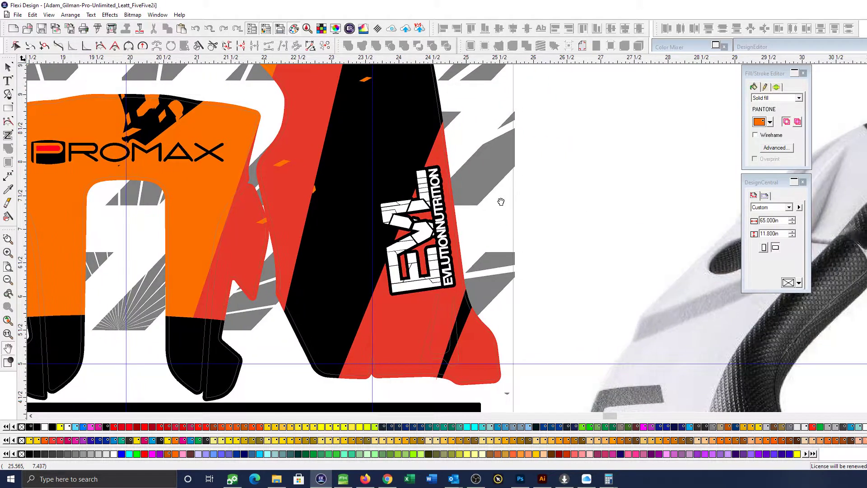
Place a copy of the Evlution Nutrition logo in the blank area beside the kit and set its rotation to 0°
{"action": "scroll", "coordinate": [478, 232], "scroll_direction": "down", "scroll_amount": 2}
{"action": "key", "text": "space"}
{"action": "left_click", "coordinate": [441, 231]}
{"action": "left_click_drag", "start_coordinate": [441, 231], "coordinate": [620, 164]}
{"action": "left_click", "coordinate": [764, 196]}
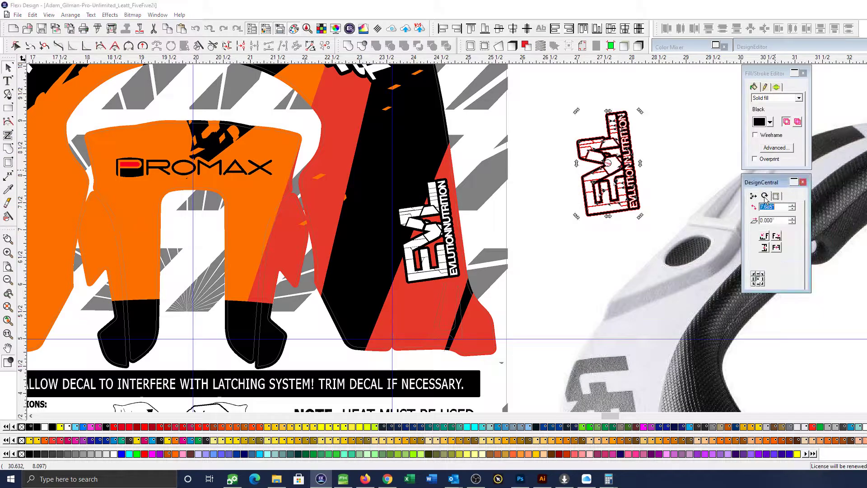
{"action": "type", "text": "0"}
{"action": "key", "text": "Return"}
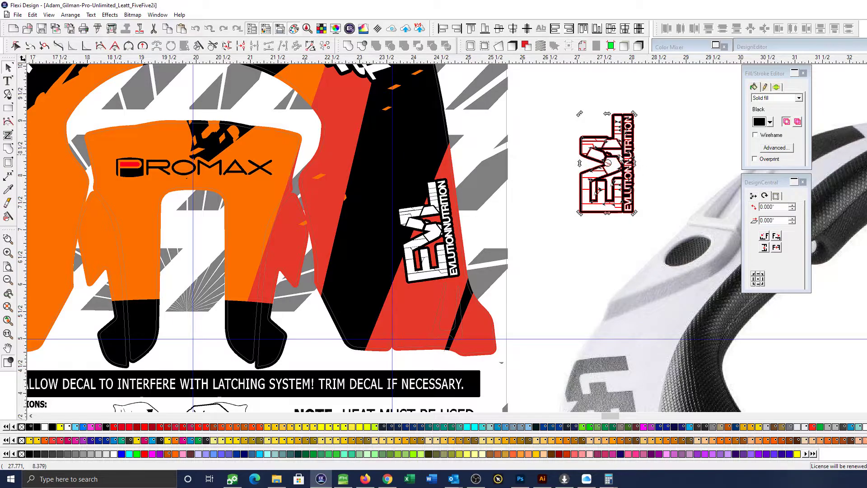
Move the brace photo farther from the kit and reposition the Evlution Nutrition copy at X 26.850 in, Y 8.879 in
{"action": "left_click_drag", "start_coordinate": [778, 208], "coordinate": [728, 203]}
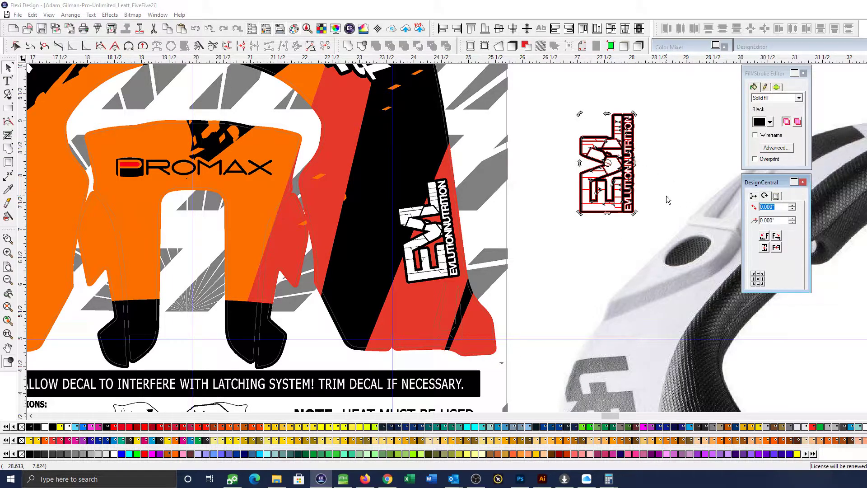
{"action": "left_click", "coordinate": [648, 172]}
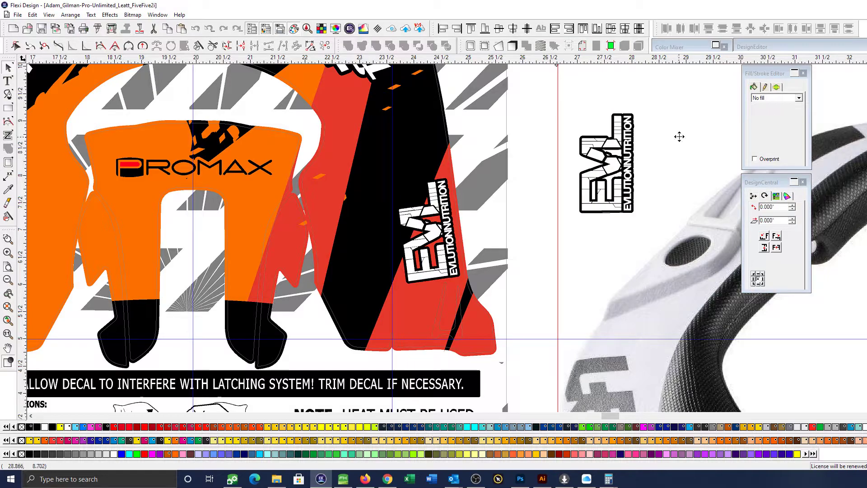
{"action": "left_click_drag", "start_coordinate": [680, 137], "coordinate": [859, 179]}
{"action": "left_click", "coordinate": [600, 192]}
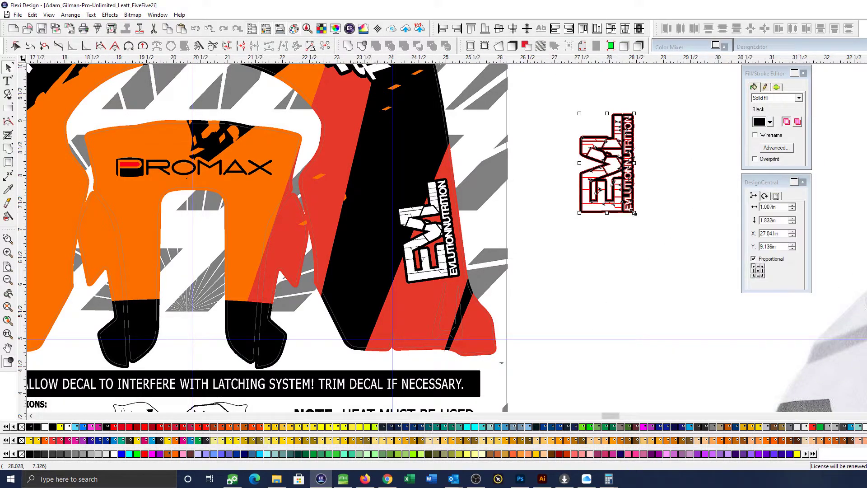
{"action": "scroll", "coordinate": [634, 212], "scroll_direction": "right", "scroll_amount": 1}
{"action": "left_click_drag", "start_coordinate": [549, 198], "coordinate": [538, 212]}
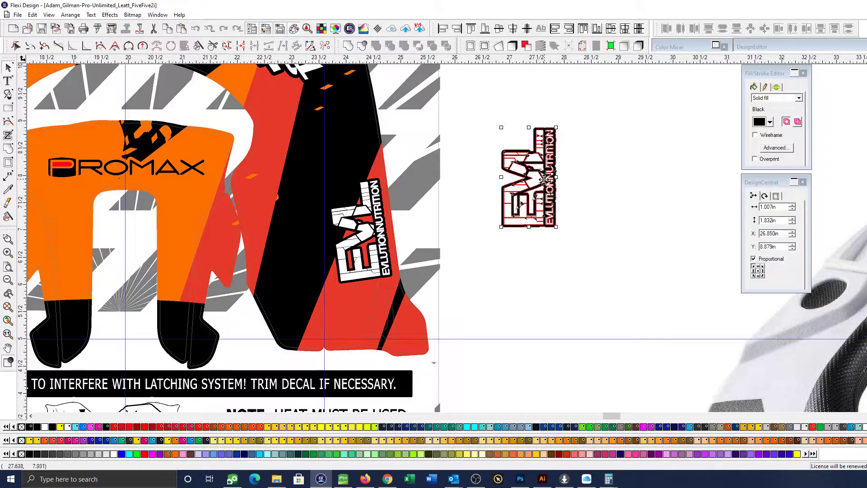
Delete the black outline behind the Evlution Nutrition copy and set the remaining white logo's rotation to 360°
{"action": "left_click", "coordinate": [525, 214], "text": "ctrl"}
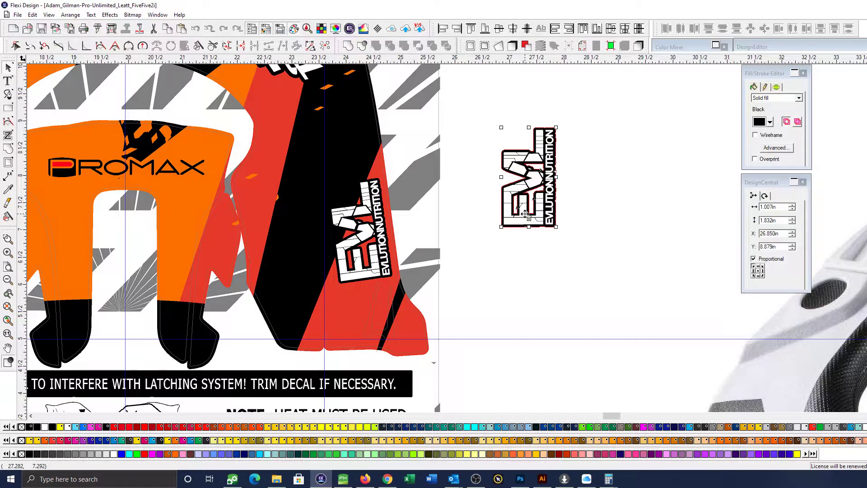
{"action": "key", "text": "Delete"}
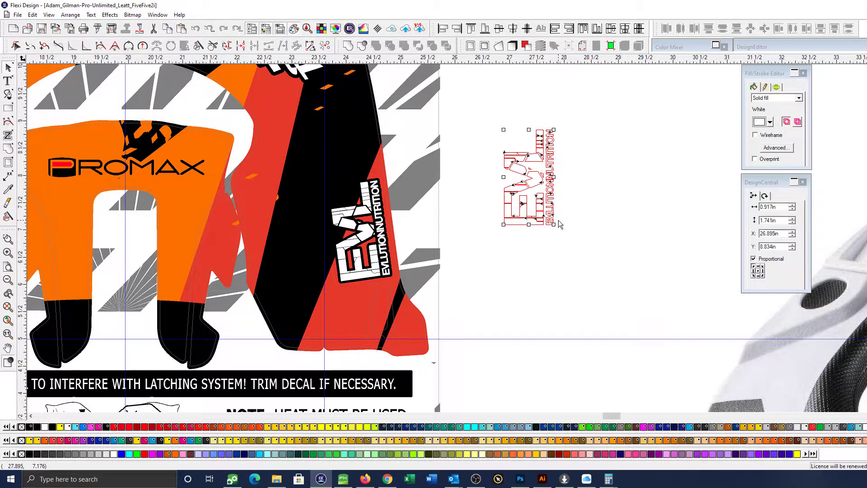
{"action": "left_click", "coordinate": [765, 196]}
{"action": "type", "text": "360"}
{"action": "key", "text": "Return"}
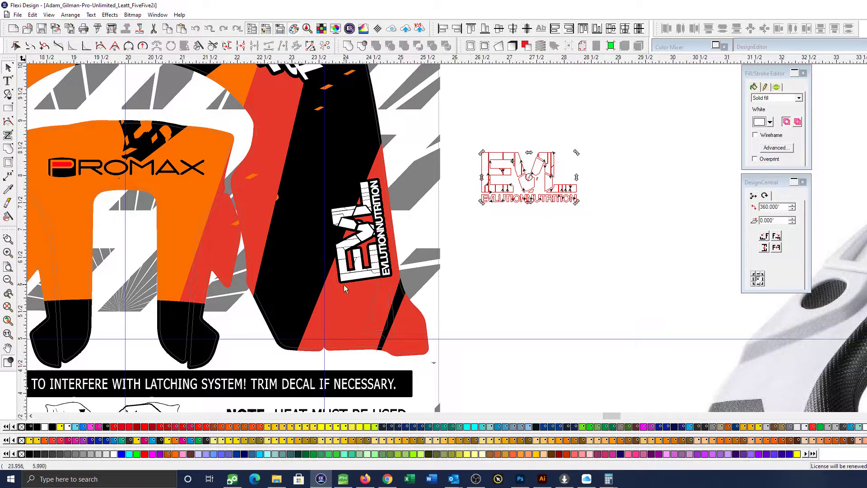
Add a 0.055 in outline around the white Evlution Nutrition copy and fill it with the leg's red, PANTONE 179 C
{"action": "key", "text": "ctrl+shift+o"}
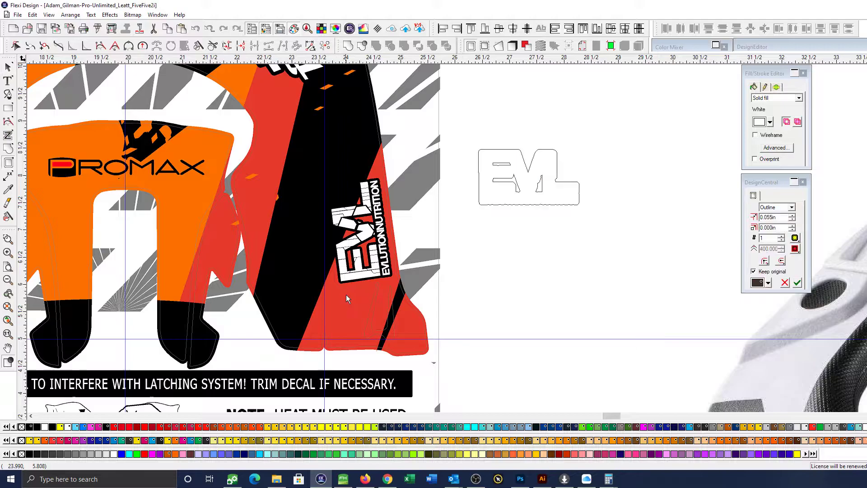
{"action": "left_click", "coordinate": [797, 282]}
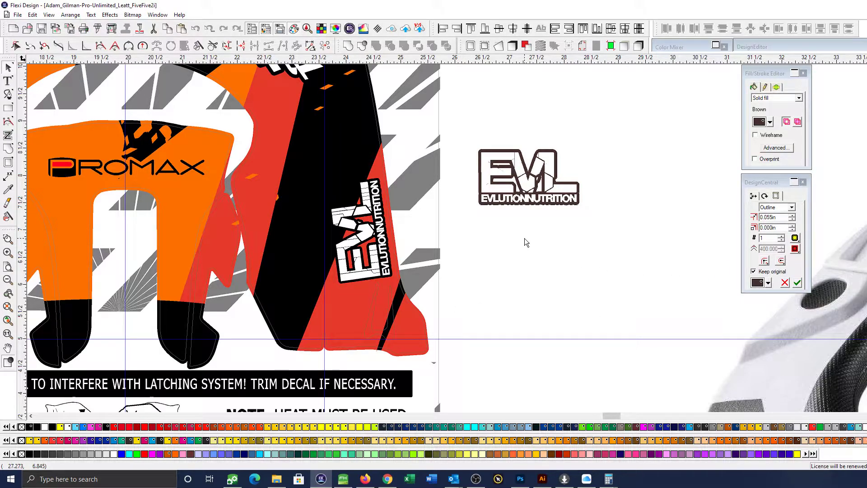
{"action": "left_click", "coordinate": [526, 203]}
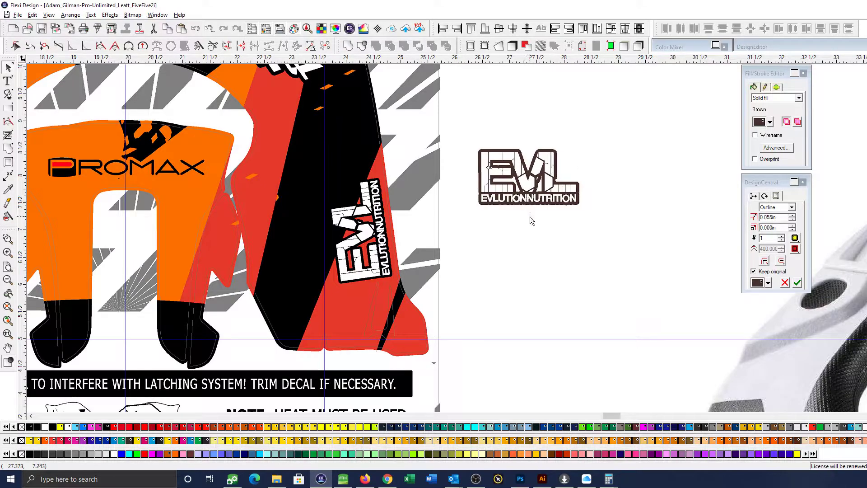
{"action": "key", "text": "i"}
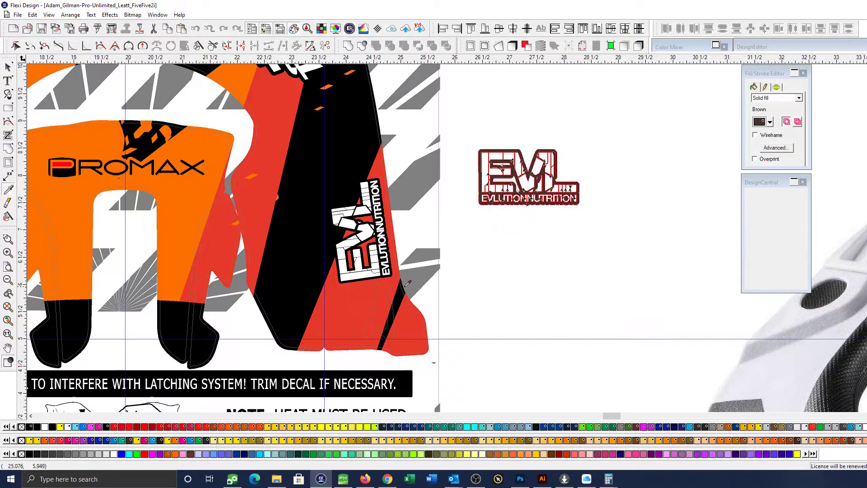
{"action": "left_click", "coordinate": [348, 296]}
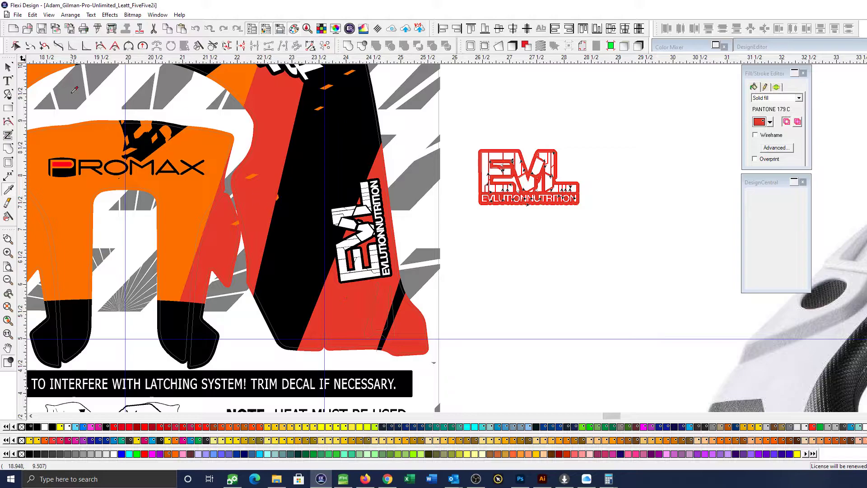
{"action": "left_click", "coordinate": [8, 68]}
{"action": "left_click", "coordinate": [481, 247]}
Try to rotate the red-outlined Evlution Nutrition copy to 7.685°, as taken from the original logo, and undo it
{"action": "left_click", "coordinate": [375, 221]}
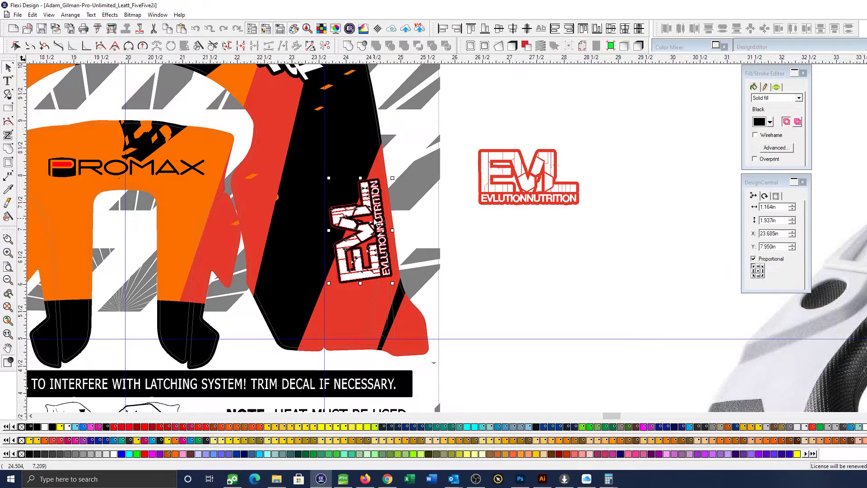
{"action": "left_click", "coordinate": [765, 196]}
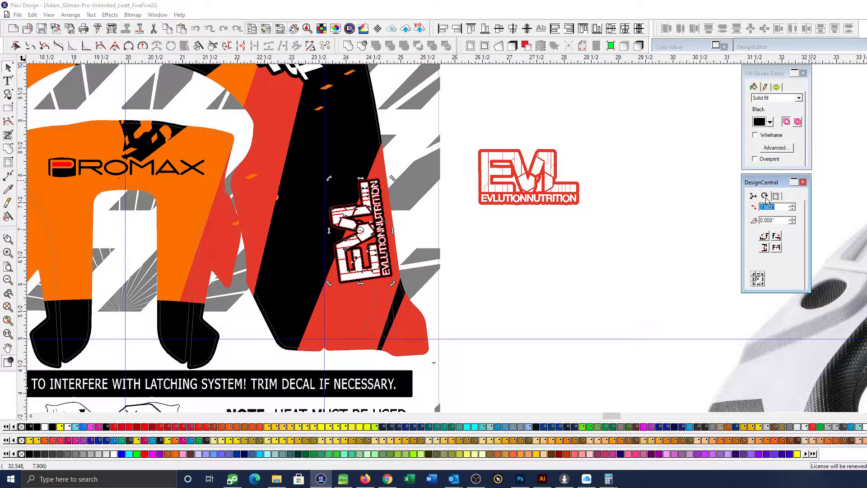
{"action": "left_click", "coordinate": [537, 201]}
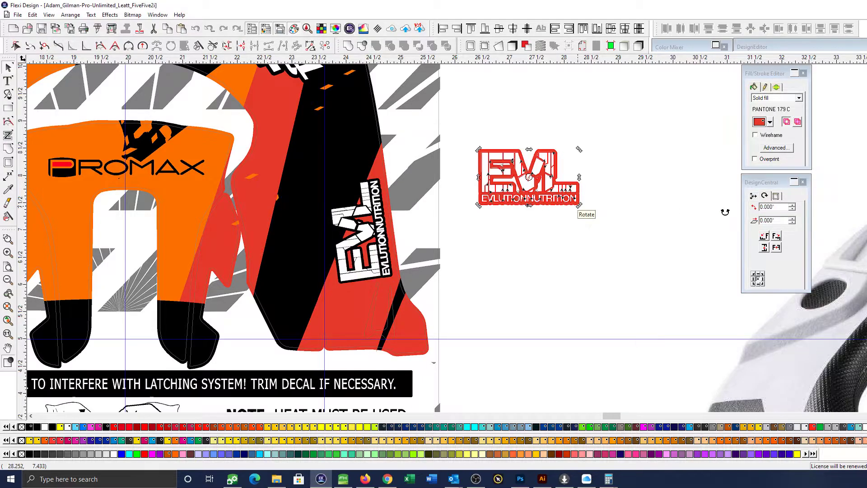
{"action": "key", "text": "Return"}
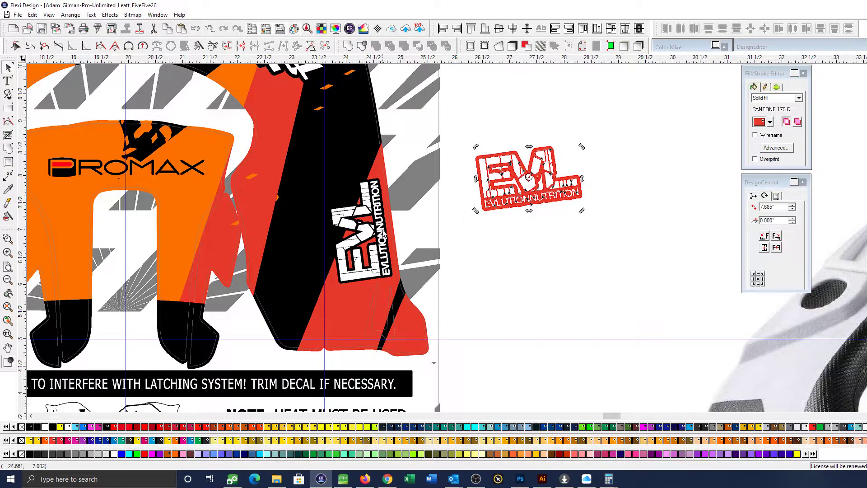
{"action": "key", "text": "ctrl+z"}
Delete the black-outlined Evlution Nutrition logo from the red leg and move the red-outlined copy over that area
{"action": "left_click", "coordinate": [377, 230]}
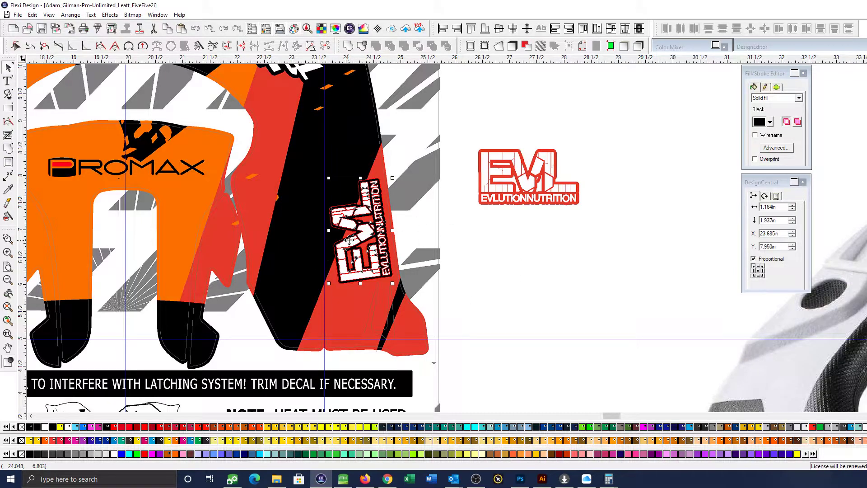
{"action": "key", "text": "Delete"}
{"action": "left_click_drag", "start_coordinate": [546, 180], "coordinate": [412, 230]}
{"action": "left_click", "coordinate": [412, 230]}
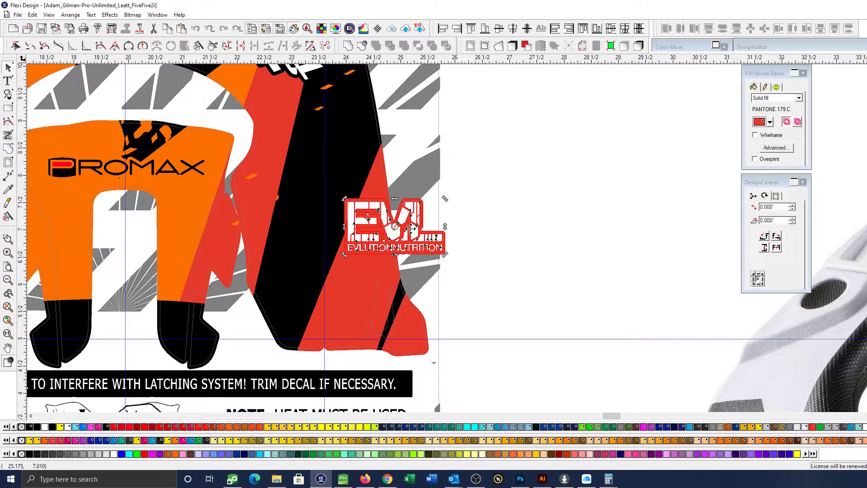
Rotate the red-outlined Evlution Nutrition logo to about 98.1° and position it along the outer edge of the red leg
{"action": "left_click_drag", "start_coordinate": [344, 199], "coordinate": [378, 289]}
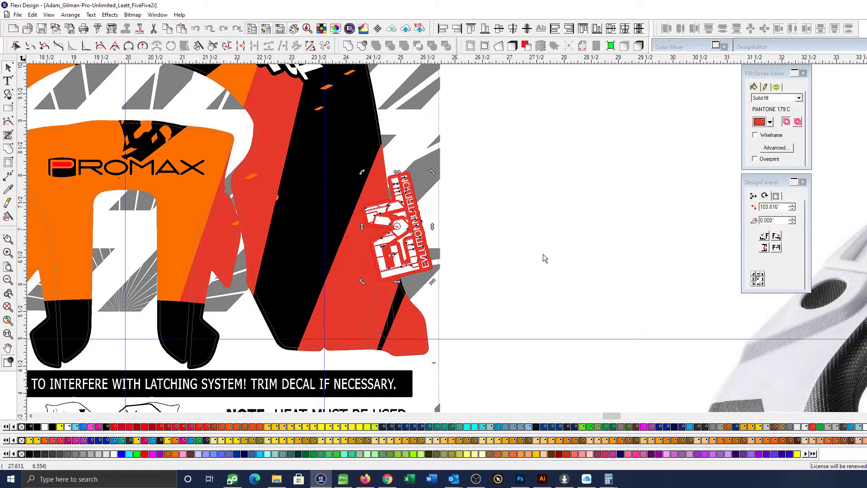
{"action": "left_click", "coordinate": [452, 247]}
{"action": "left_click_drag", "start_coordinate": [413, 237], "coordinate": [390, 265]}
{"action": "left_click", "coordinate": [389, 262]}
{"action": "left_click_drag", "start_coordinate": [410, 177], "coordinate": [378, 198]}
{"action": "scroll", "coordinate": [400, 214], "scroll_direction": "down", "scroll_amount": 2}
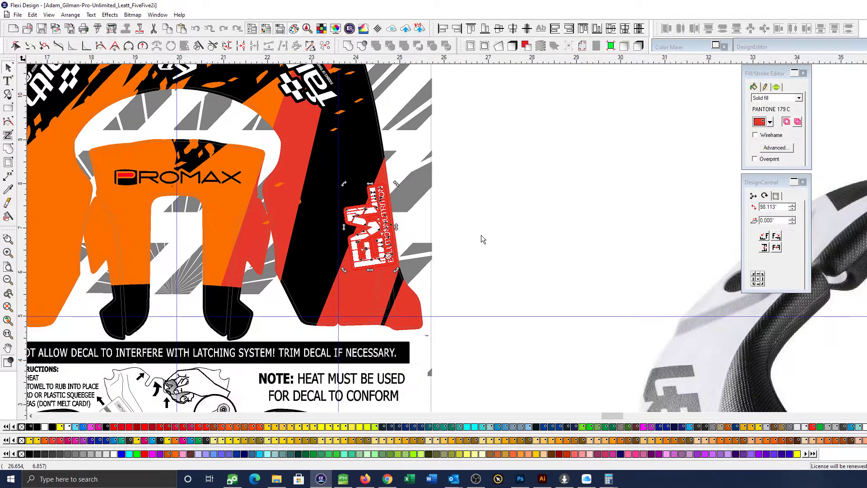
Place a copy of the red-outlined Evlution Nutrition logo in the blank area beside the kit and set its rotation to 0°
{"action": "left_click", "coordinate": [509, 244]}
{"action": "scroll", "coordinate": [505, 248], "scroll_direction": "left", "scroll_amount": 1}
{"action": "left_click_drag", "start_coordinate": [446, 229], "coordinate": [607, 218]}
{"action": "left_click", "coordinate": [765, 196]}
{"action": "type", "text": "0"}
{"action": "key", "text": "Return"}
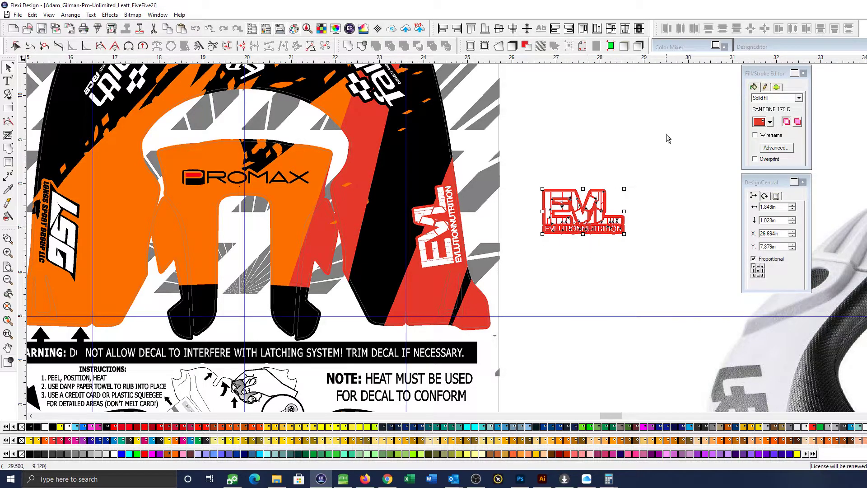
Rotate the spare Evlution Nutrition copy to about 40.7°, try resetting its angle to 0°, and delete the copy
{"action": "left_click", "coordinate": [584, 266]}
{"action": "scroll", "coordinate": [584, 266], "scroll_direction": "down", "scroll_amount": 1}
{"action": "left_click", "coordinate": [579, 235]}
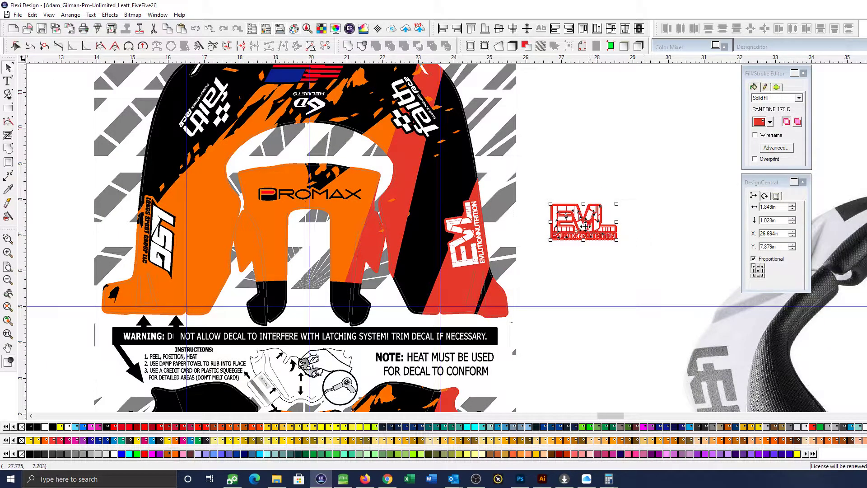
{"action": "left_click", "coordinate": [584, 224]}
{"action": "left_click_drag", "start_coordinate": [617, 204], "coordinate": [602, 172]}
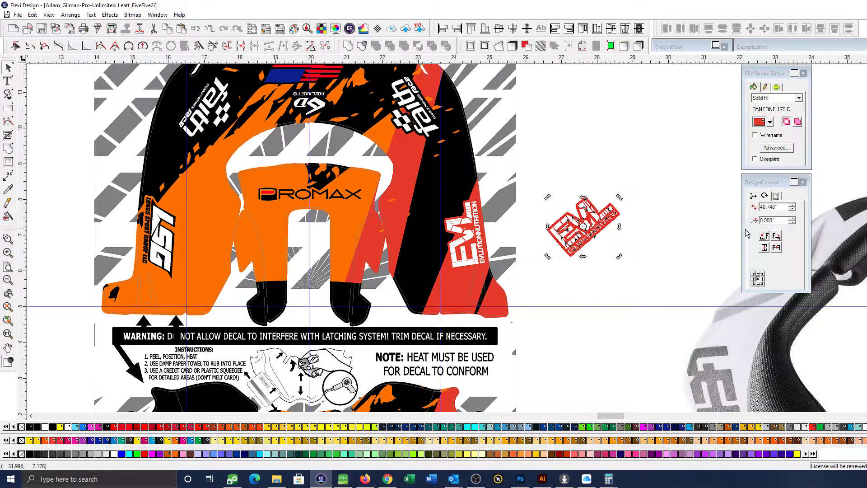
{"action": "double_click", "coordinate": [782, 207]}
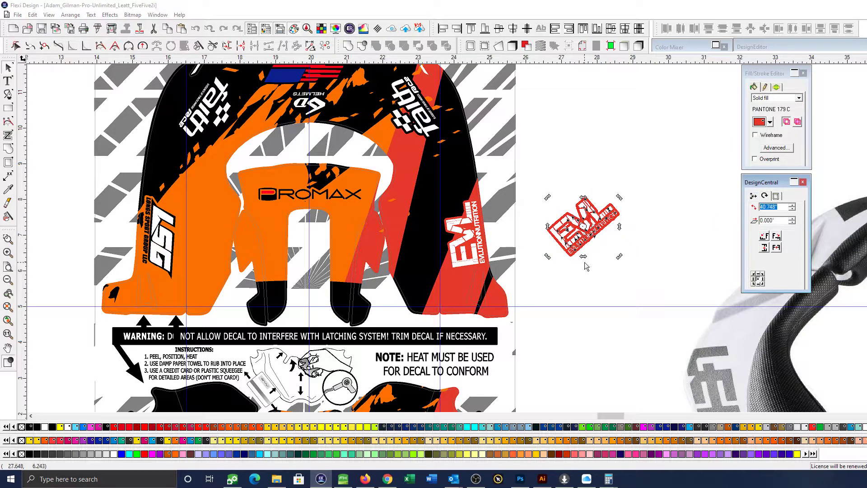
{"action": "key", "text": "Return"}
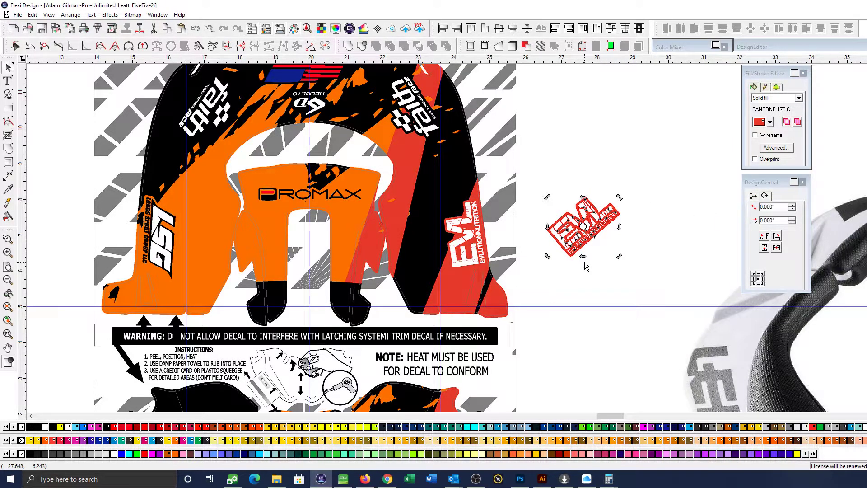
{"action": "double_click", "coordinate": [779, 207]}
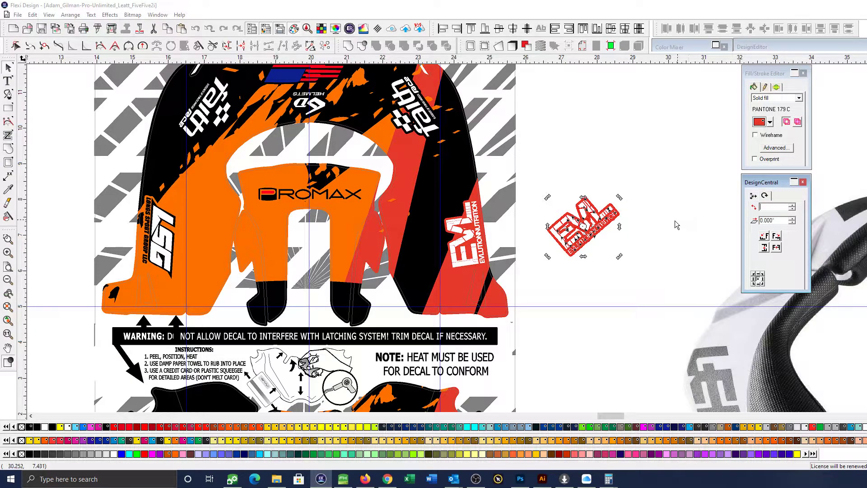
{"action": "left_click", "coordinate": [603, 225]}
{"action": "key", "text": "Delete"}
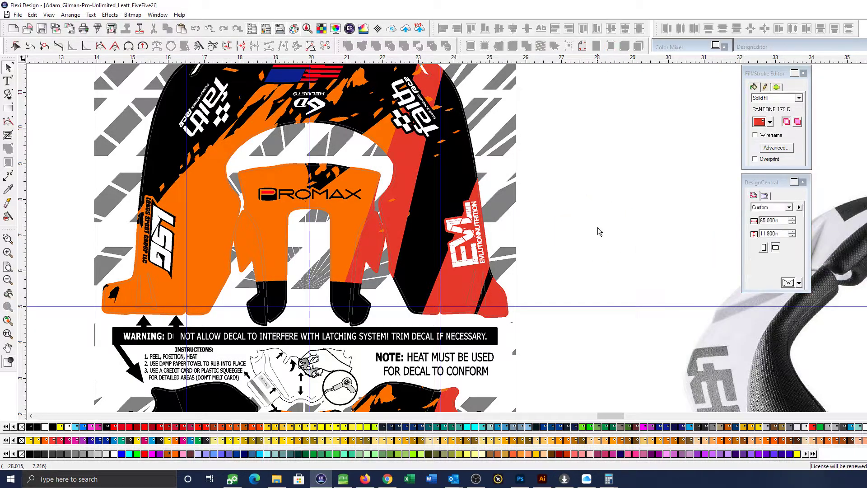
Try to align the Evlution Nutrition logo with the LSG logo by their vertical centres, and undo the alignment
{"action": "scroll", "coordinate": [578, 248], "scroll_direction": "down", "scroll_amount": 2}
{"action": "left_click", "coordinate": [246, 236]}
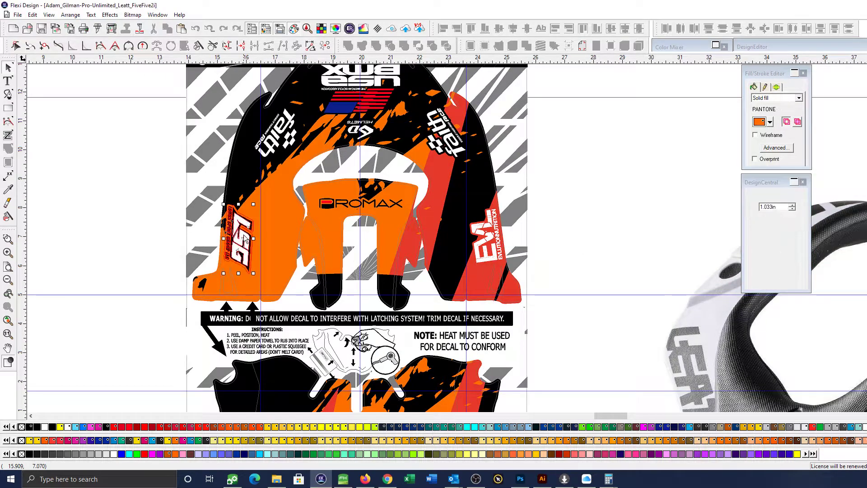
{"action": "left_click", "coordinate": [592, 205]}
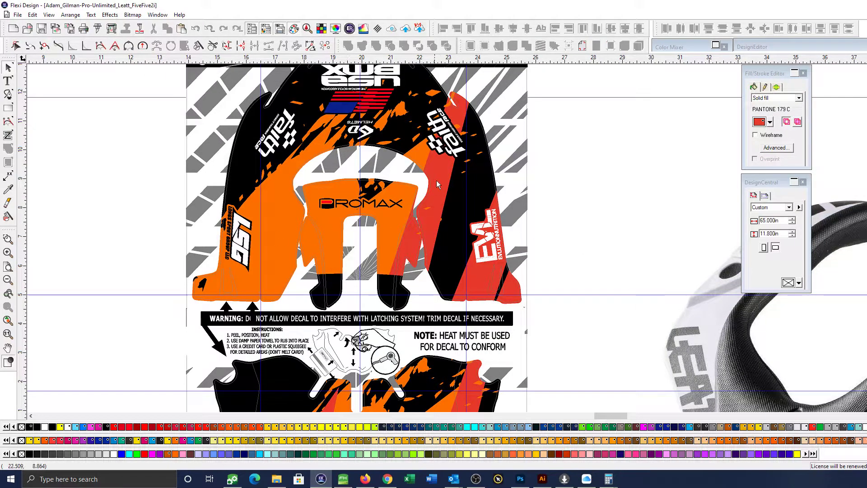
{"action": "left_click", "coordinate": [236, 238]}
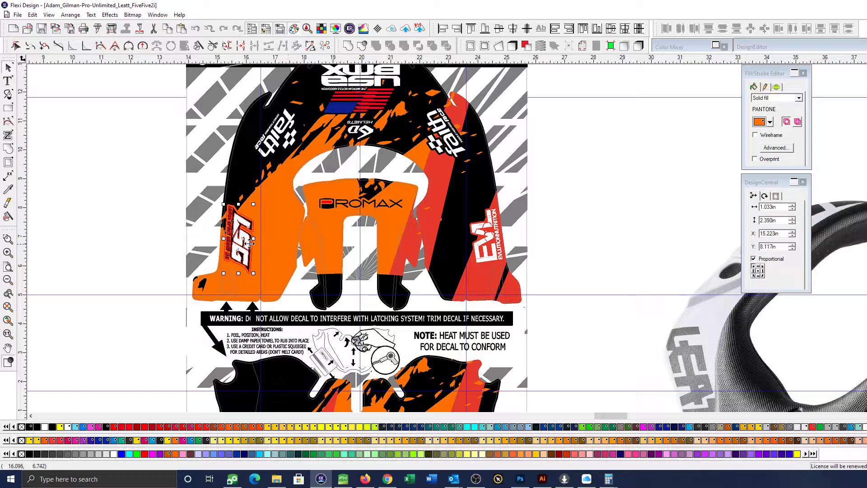
{"action": "left_click", "coordinate": [488, 235], "text": "shift"}
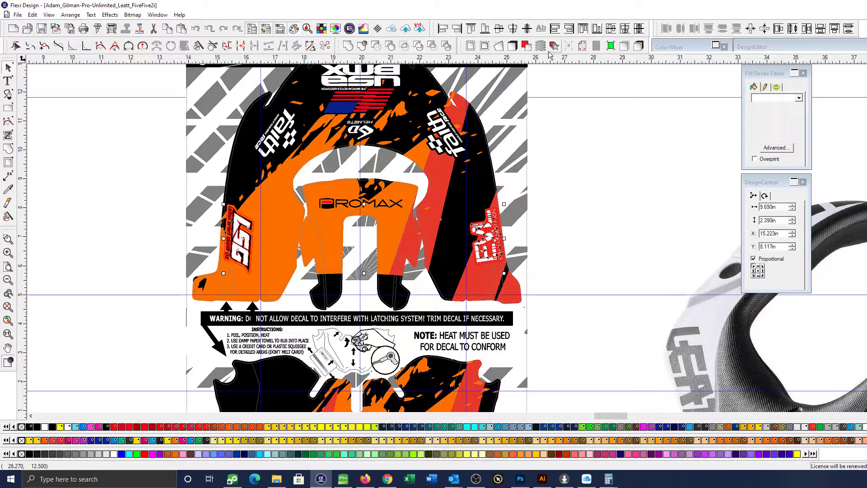
{"action": "left_click", "coordinate": [499, 29]}
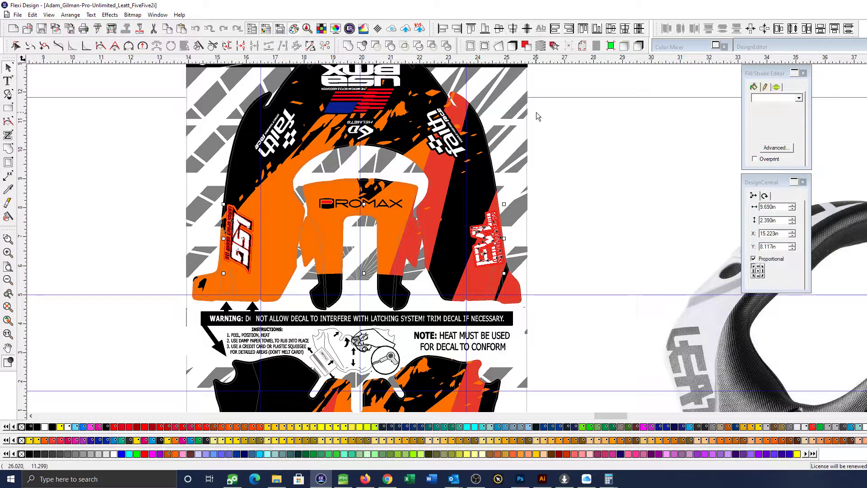
{"action": "left_click", "coordinate": [594, 201]}
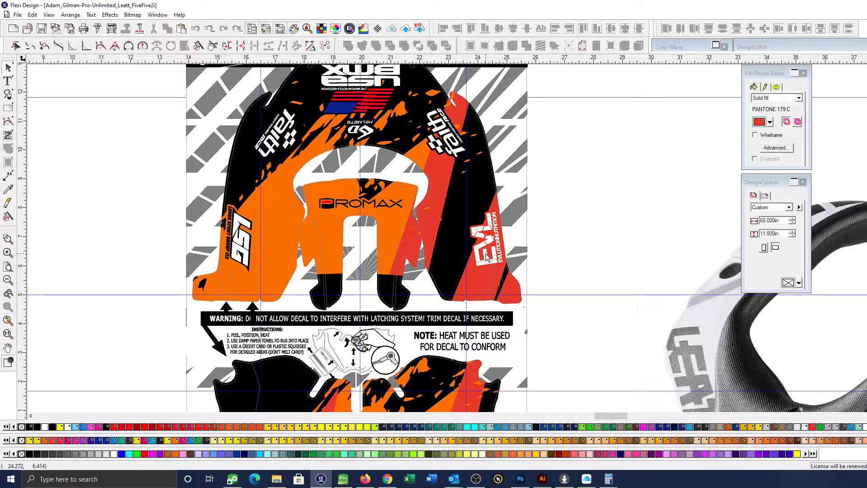
{"action": "key", "text": "ctrl+z"}
{"action": "left_click", "coordinate": [557, 251]}
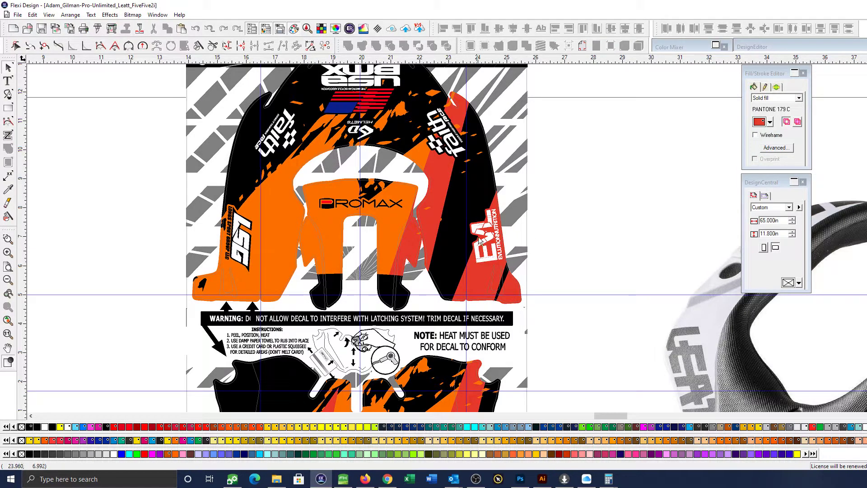
Nudge the Evlution Nutrition logo slightly left on the red leg
{"action": "left_click", "coordinate": [483, 254]}
{"action": "key", "text": "Left"}
{"action": "left_click", "coordinate": [569, 235]}
Add two horizontal guides across the kit, at the upper and lower ends of the LSG logo
{"action": "scroll", "coordinate": [557, 246], "scroll_direction": "down", "scroll_amount": 1}
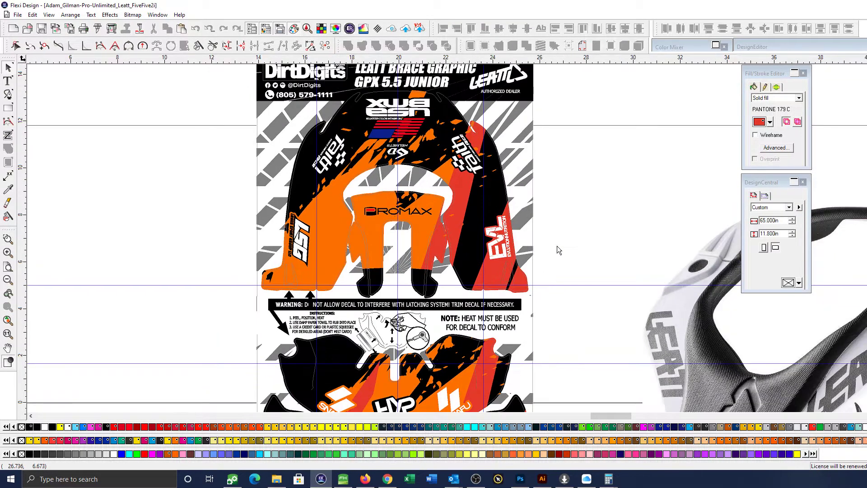
{"action": "left_click_drag", "start_coordinate": [535, 61], "coordinate": [528, 211]}
{"action": "left_click_drag", "start_coordinate": [555, 62], "coordinate": [456, 264]}
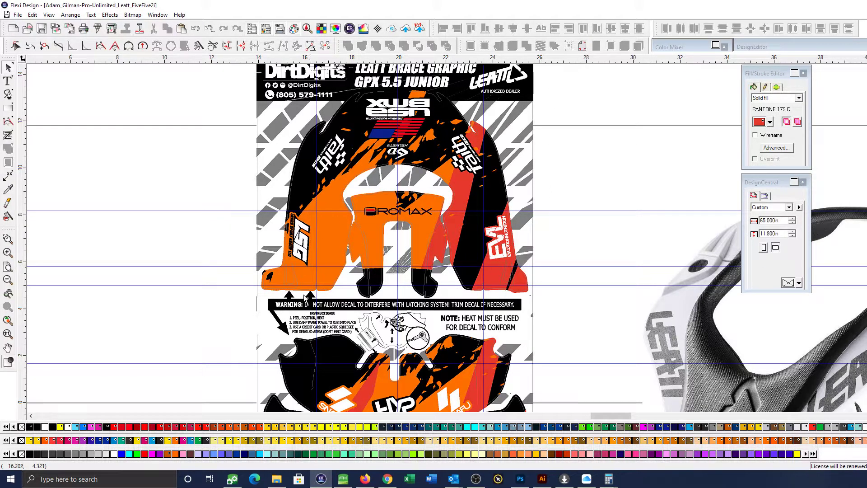
Move the Evlution Nutrition logo up between the two horizontal guides, to X 23.636 in, Y 8.103 in
{"action": "key", "text": "F5"}
{"action": "left_click_drag", "start_coordinate": [185, 168], "coordinate": [596, 303]}
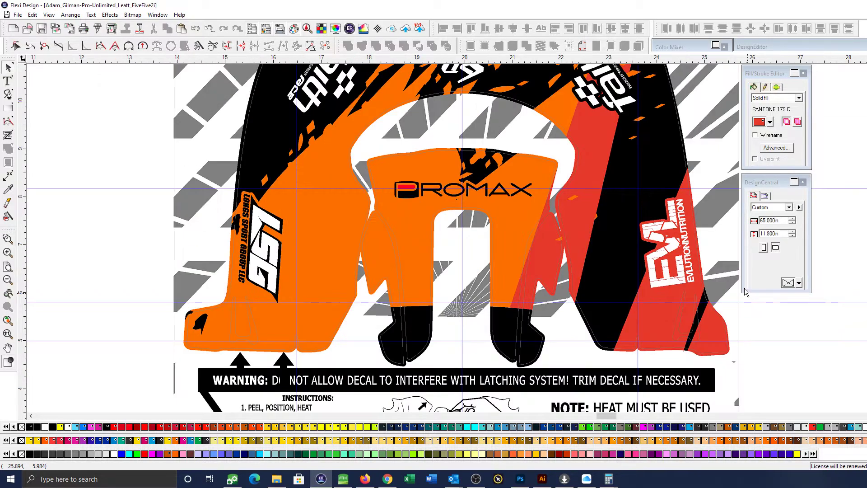
{"action": "left_click", "coordinate": [695, 252]}
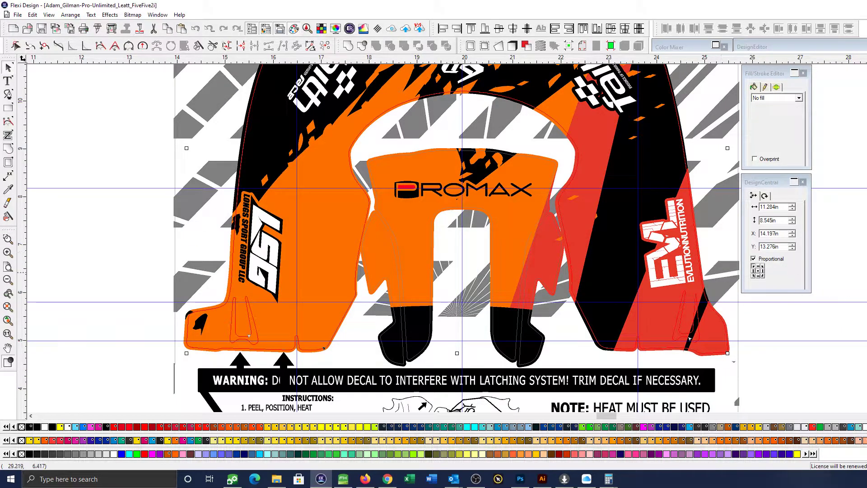
{"action": "left_click", "coordinate": [667, 266]}
{"action": "left_click_drag", "start_coordinate": [667, 267], "coordinate": [667, 259]}
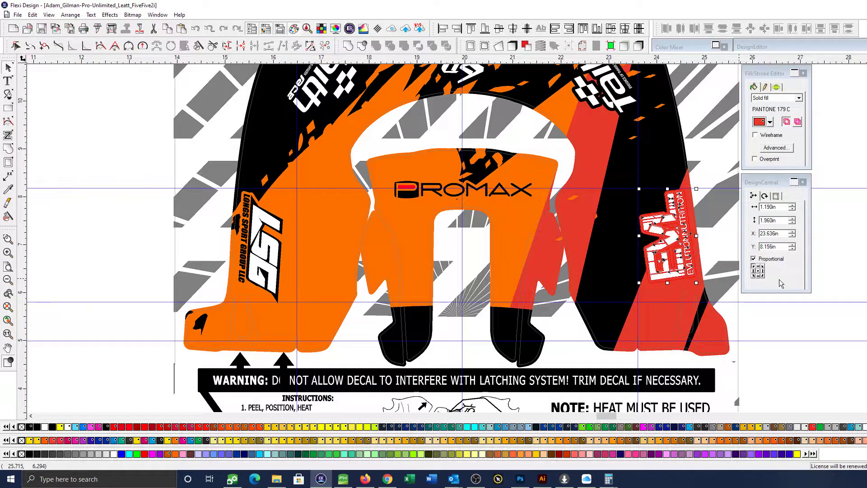
{"action": "left_click", "coordinate": [853, 266]}
{"action": "scroll", "coordinate": [853, 266], "scroll_direction": "down", "scroll_amount": 1}
{"action": "scroll", "coordinate": [853, 267], "scroll_direction": "down", "scroll_amount": 1}
{"action": "left_click", "coordinate": [631, 255]}
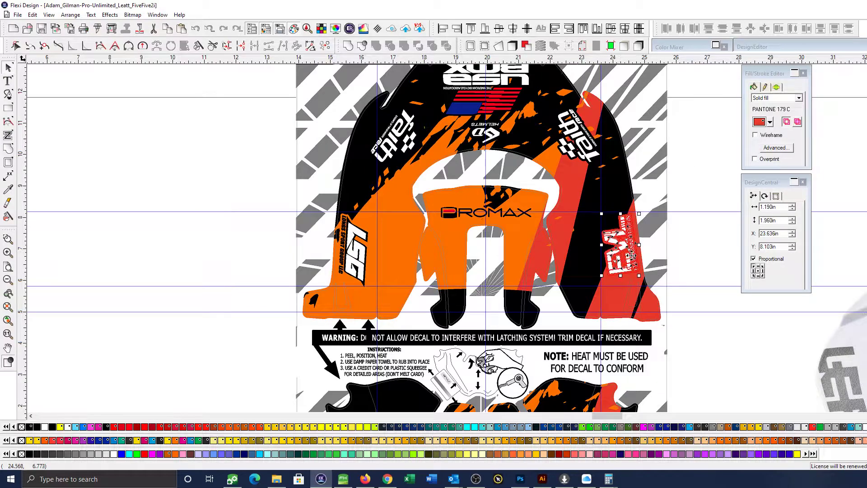
{"action": "left_click", "coordinate": [677, 252]}
Delete the three horizontal guides crossing the brace legs
{"action": "scroll", "coordinate": [673, 255], "scroll_direction": "right", "scroll_amount": 3}
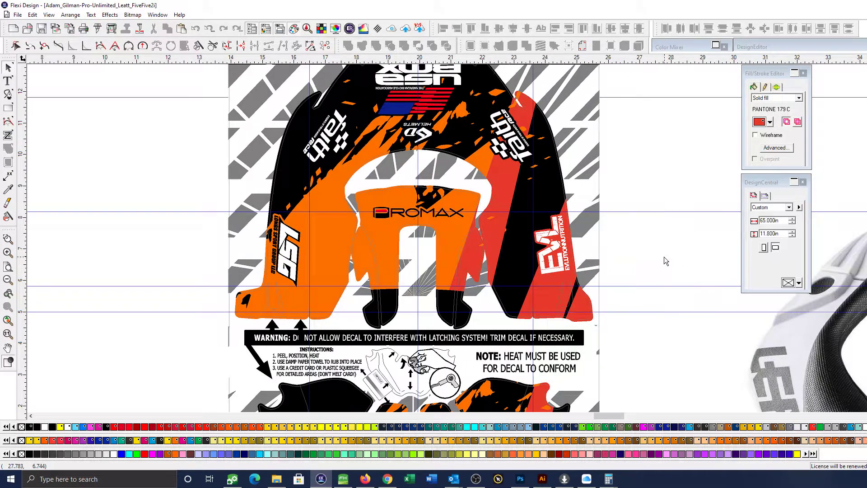
{"action": "left_click", "coordinate": [649, 212]}
{"action": "key", "text": "Delete"}
{"action": "left_click", "coordinate": [647, 286]}
{"action": "key", "text": "Delete"}
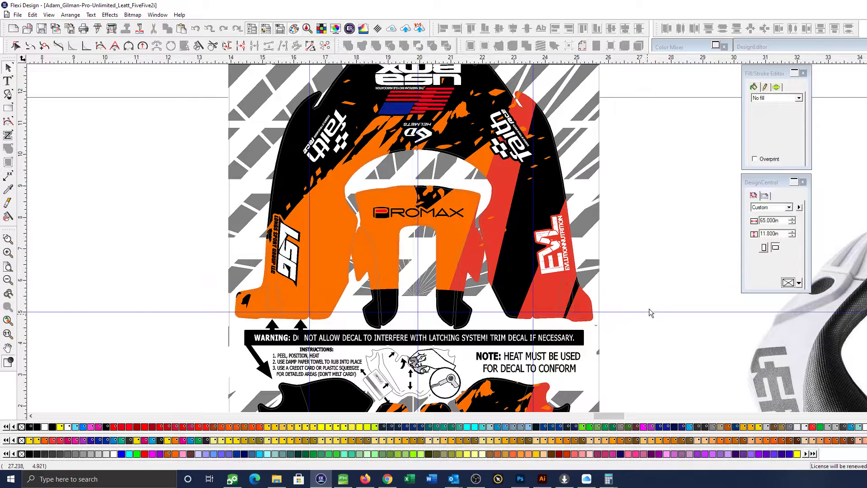
{"action": "left_click", "coordinate": [648, 311]}
{"action": "key", "text": "Delete"}
Examine the brace photo alongside the kit's lower decals, comparing the chest plate and side pieces
{"action": "scroll", "coordinate": [648, 311], "scroll_direction": "down", "scroll_amount": 2}
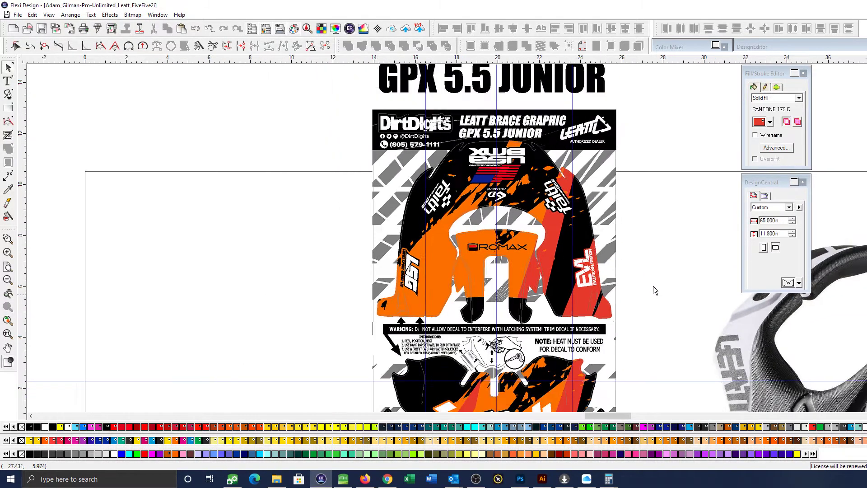
{"action": "left_click_drag", "start_coordinate": [651, 292], "coordinate": [593, 235]}
{"action": "scroll", "coordinate": [592, 258], "scroll_direction": "down", "scroll_amount": 2}
{"action": "left_click", "coordinate": [574, 213]}
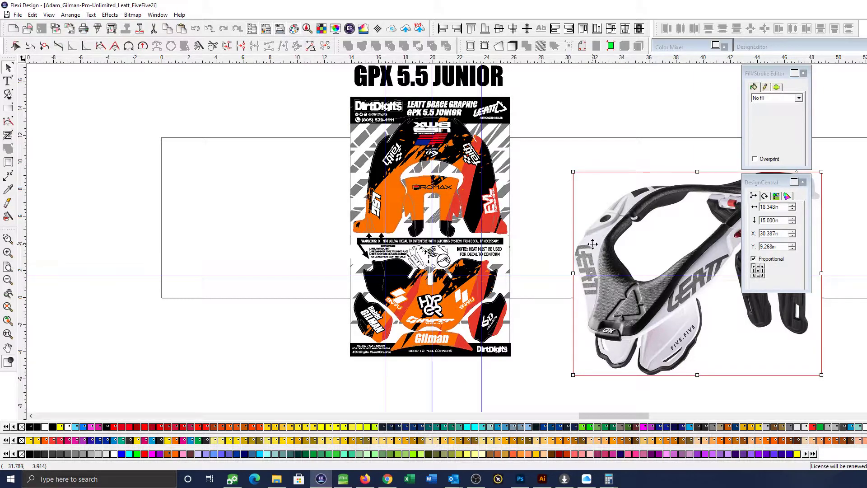
{"action": "scroll", "coordinate": [602, 279], "scroll_direction": "right", "scroll_amount": 2}
{"action": "scroll", "coordinate": [601, 279], "scroll_direction": "right", "scroll_amount": 2}
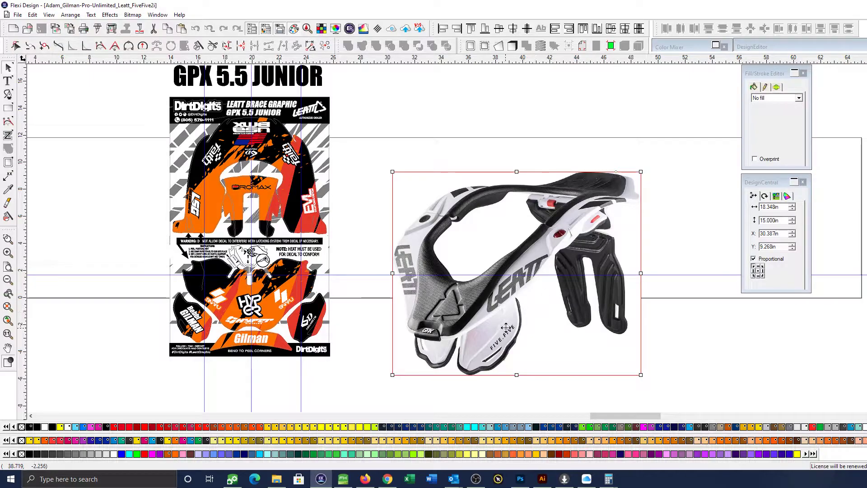
{"action": "left_click", "coordinate": [8, 239]}
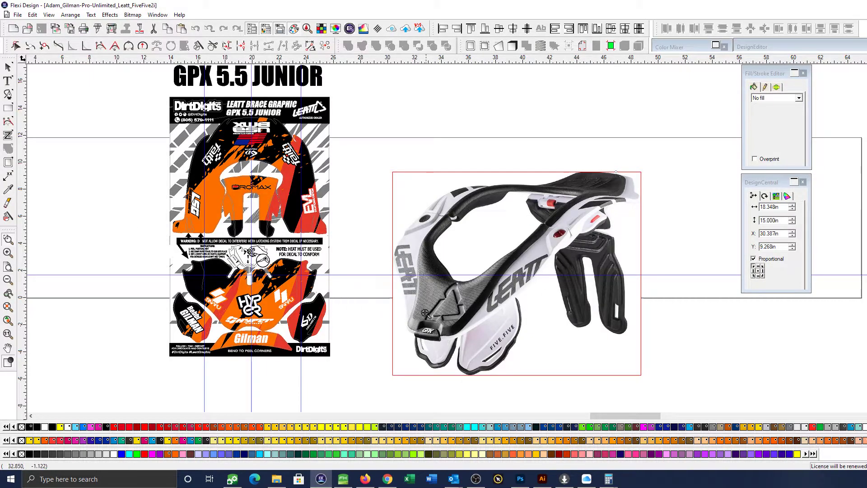
{"action": "left_click_drag", "start_coordinate": [176, 248], "coordinate": [649, 365]}
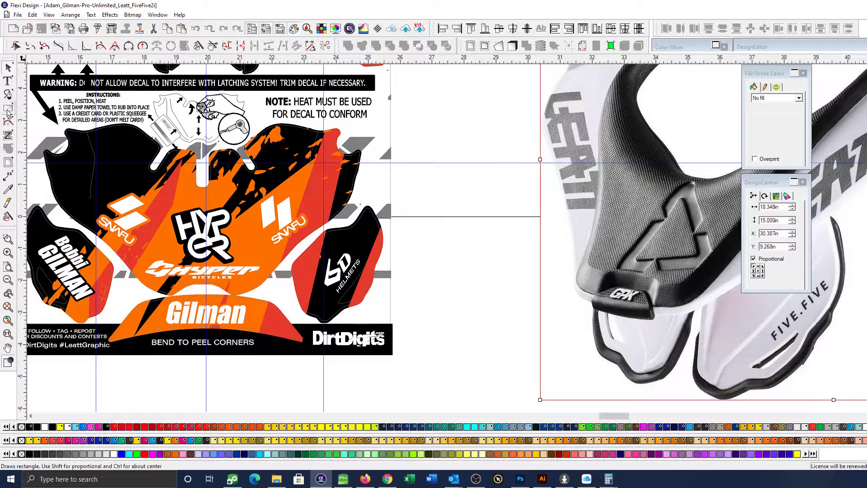
Draw a bent line about 3.755 in wide and 0.847 in tall across the lower chest plate in the brace photo
{"action": "left_click", "coordinate": [8, 94]}
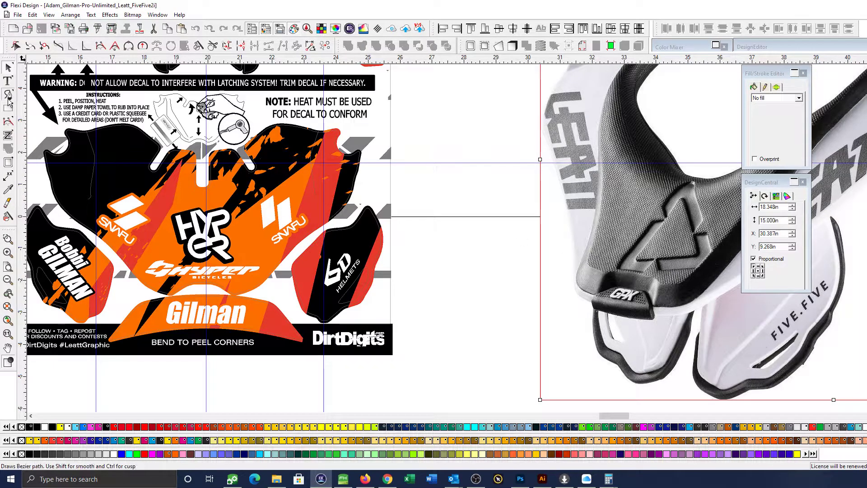
{"action": "left_click", "coordinate": [583, 255]}
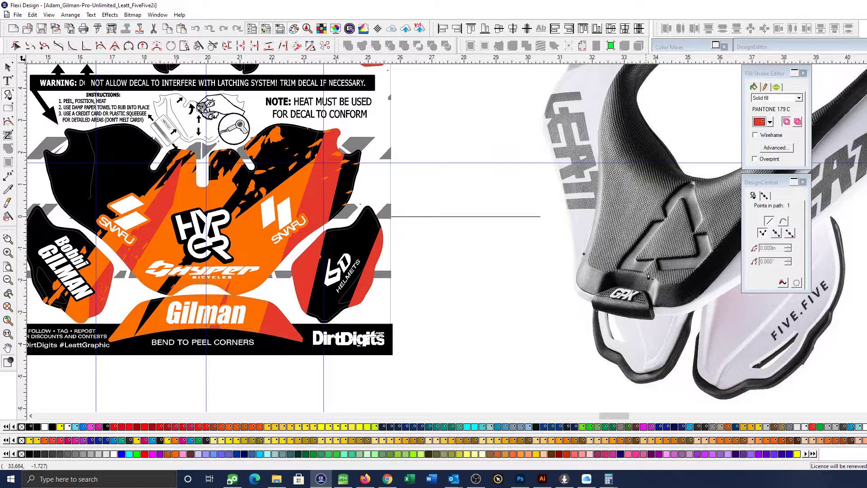
{"action": "left_click", "coordinate": [697, 280]}
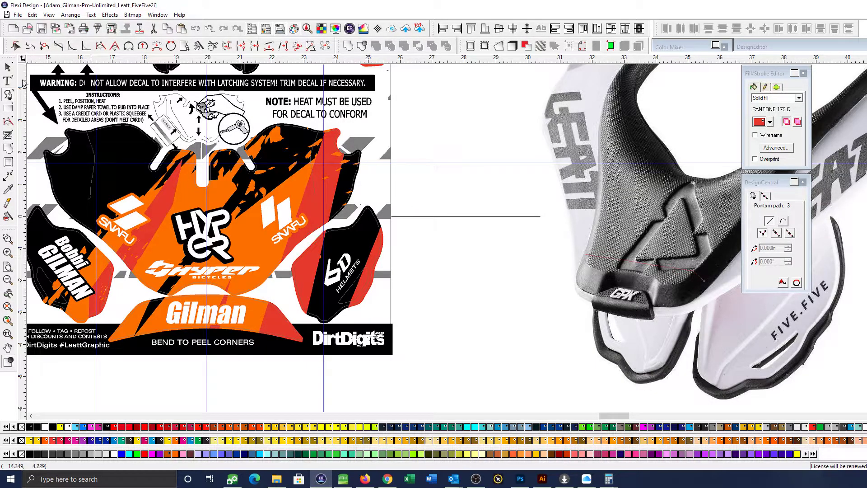
{"action": "left_click", "coordinate": [8, 67]}
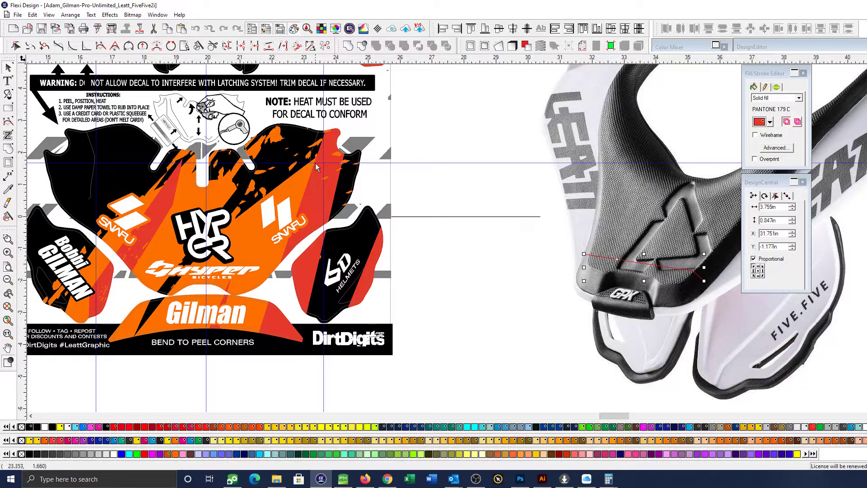
Give the line on the brace photo an Apple Green stroke 0.310 in thick
{"action": "left_click", "coordinate": [767, 87]}
{"action": "left_click", "coordinate": [768, 132]}
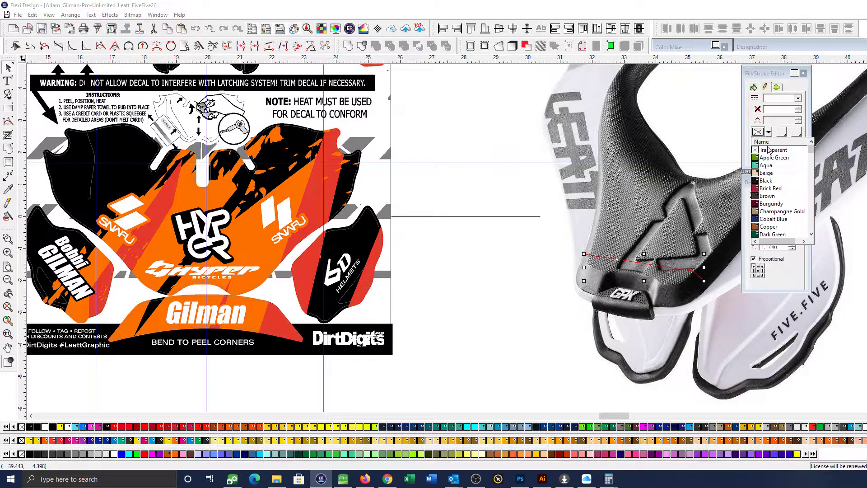
{"action": "left_click", "coordinate": [770, 163]}
{"action": "left_click", "coordinate": [798, 109]}
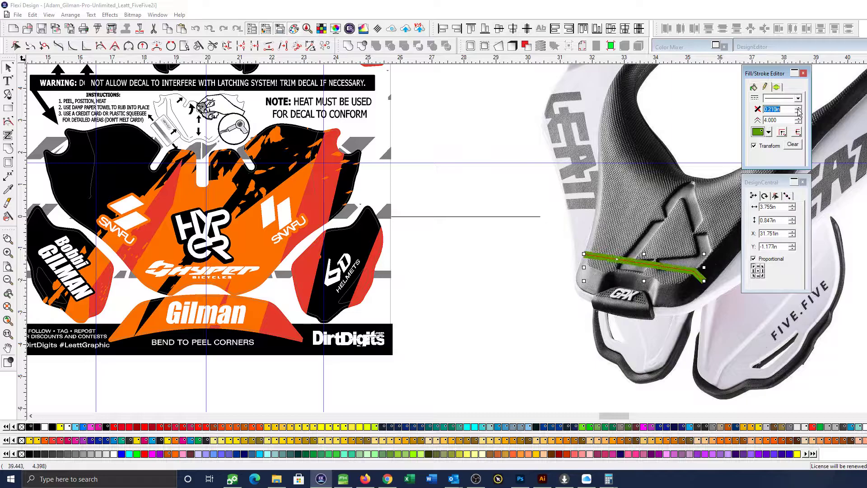
{"action": "left_click", "coordinate": [503, 238]}
Compare the Hyper Bicycles logo's placement on the chest decal with the green line on the brace photo
{"action": "scroll", "coordinate": [522, 246], "scroll_direction": "down", "scroll_amount": 4}
{"action": "left_click_drag", "start_coordinate": [524, 268], "coordinate": [460, 262]}
{"action": "left_click", "coordinate": [475, 276]}
{"action": "left_click", "coordinate": [283, 258]}
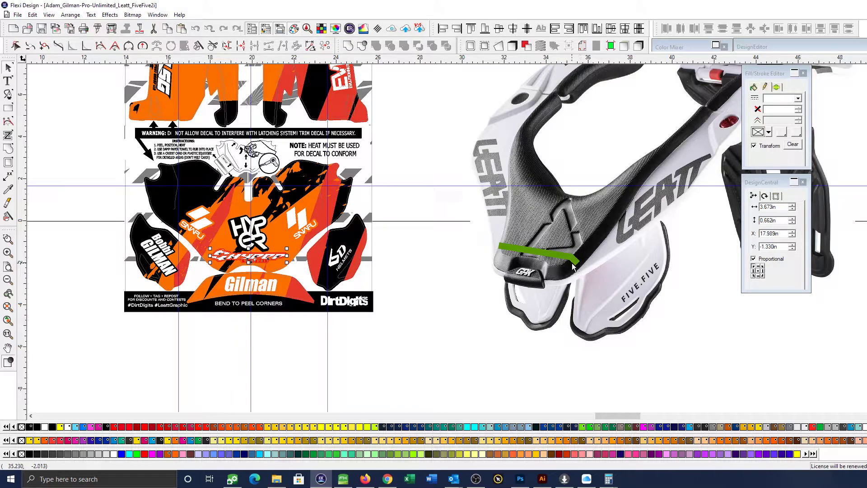
{"action": "left_click", "coordinate": [468, 294]}
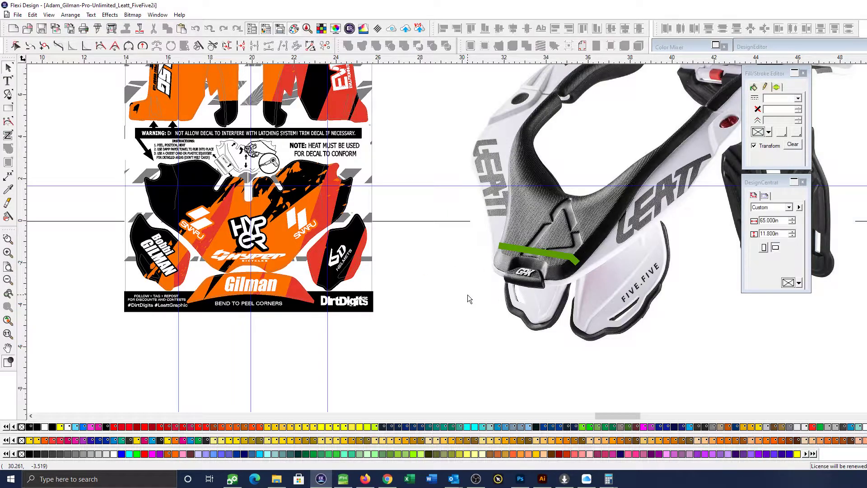
{"action": "scroll", "coordinate": [467, 294], "scroll_direction": "down", "scroll_amount": 1}
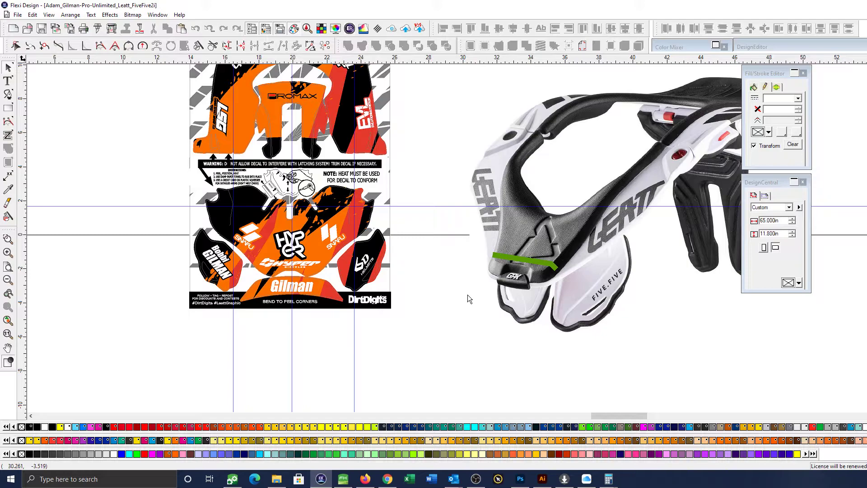
{"action": "scroll", "coordinate": [565, 316], "scroll_direction": "up", "scroll_amount": 3}
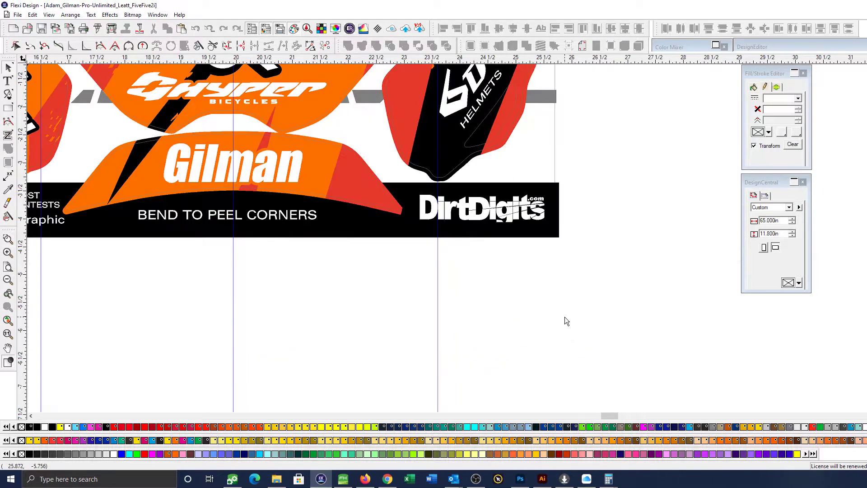
Try an arch-shaped distortion on the surname lettering of the lowest curved decal, flattening the arch toward the decal's upper edge
{"action": "left_click", "coordinate": [495, 199]}
{"action": "left_click", "coordinate": [517, 296]}
{"action": "scroll", "coordinate": [518, 298], "scroll_direction": "down", "scroll_amount": 1}
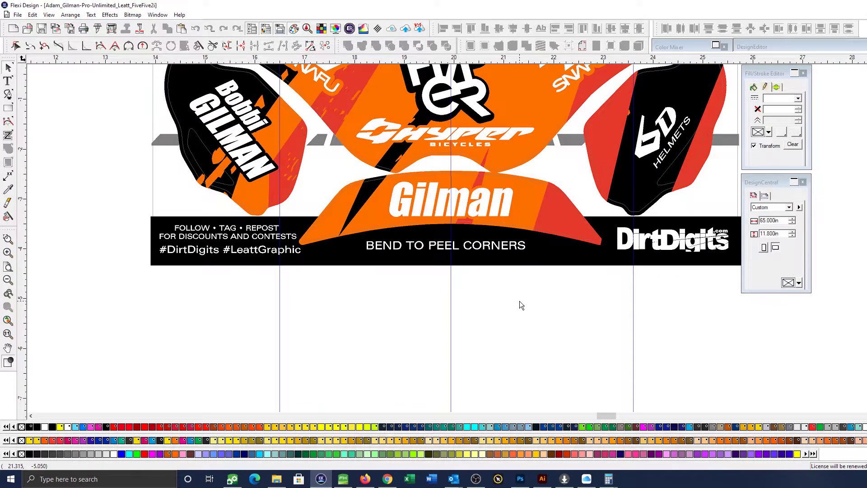
{"action": "scroll", "coordinate": [520, 301], "scroll_direction": "down", "scroll_amount": 2}
{"action": "left_click", "coordinate": [489, 220]}
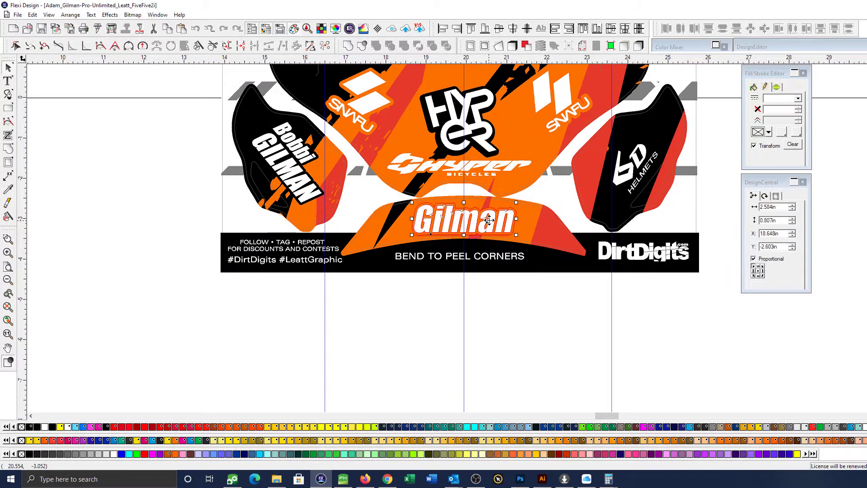
{"action": "left_click", "coordinate": [499, 45]}
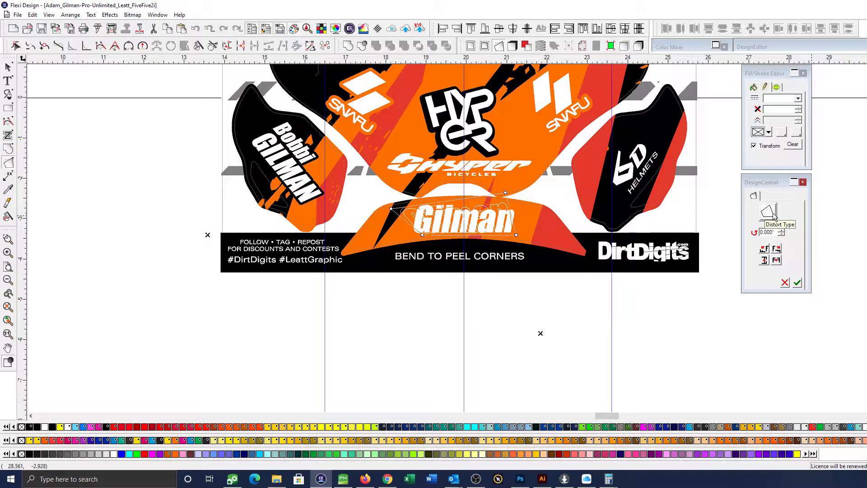
{"action": "left_click", "coordinate": [770, 213]}
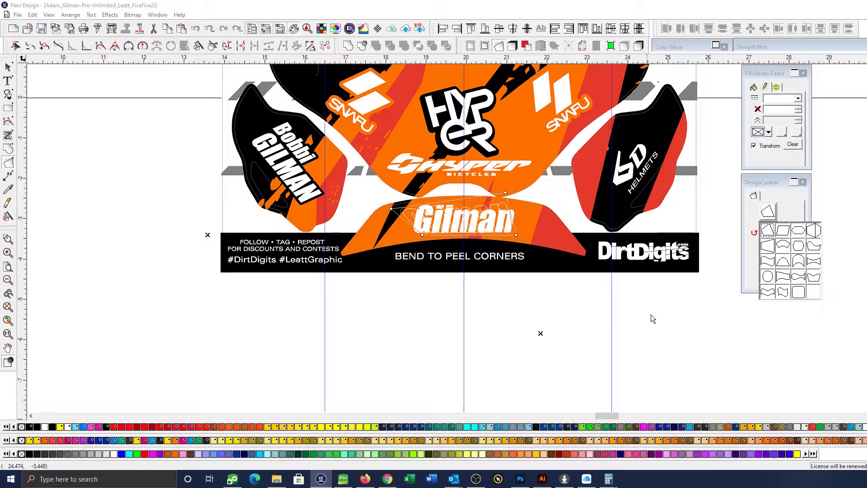
{"action": "left_click", "coordinate": [797, 262]}
{"action": "left_click_drag", "start_coordinate": [491, 177], "coordinate": [490, 197]}
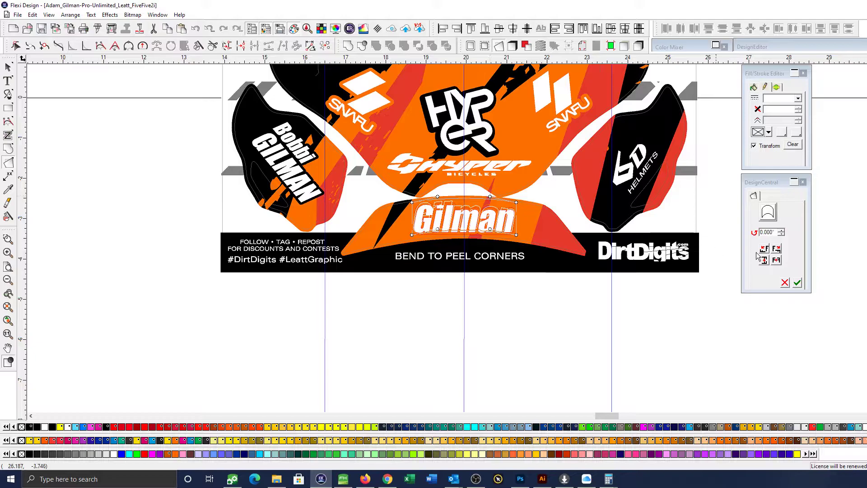
{"action": "left_click", "coordinate": [797, 283]}
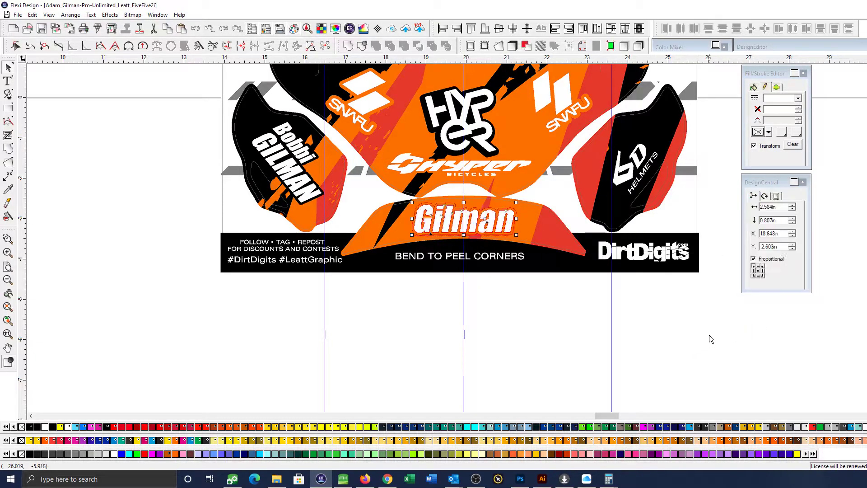
Distort the surname lettering with a curved-band shape following the lowest decal, widening it to about 3.789 in by 1.032 in
{"action": "left_click", "coordinate": [498, 46]}
{"action": "left_click", "coordinate": [772, 215]}
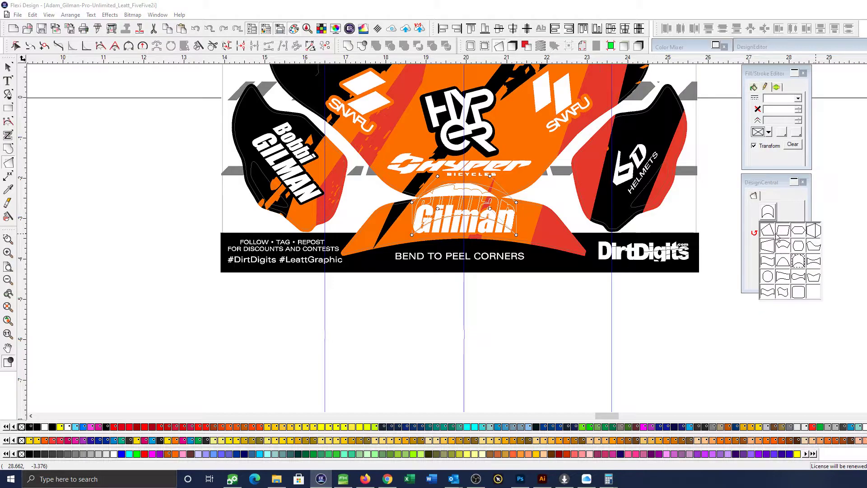
{"action": "left_click", "coordinate": [768, 293]}
{"action": "left_click_drag", "start_coordinate": [465, 236], "coordinate": [466, 229]}
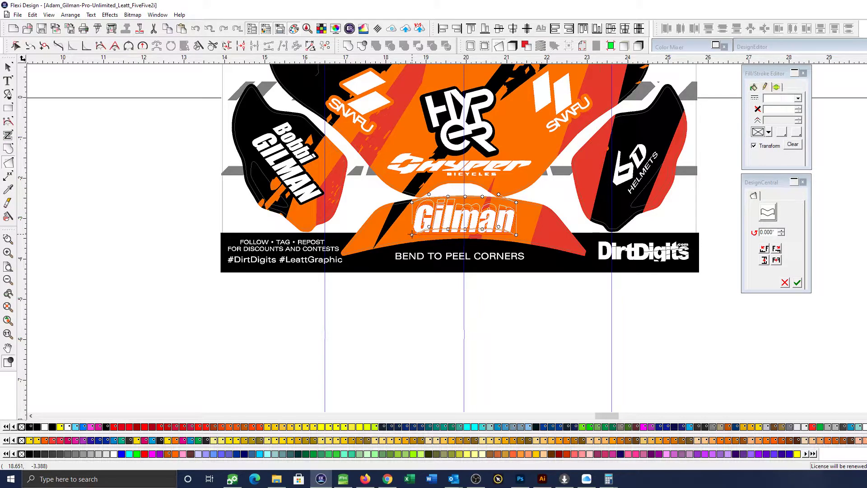
{"action": "left_click_drag", "start_coordinate": [412, 235], "coordinate": [387, 238]}
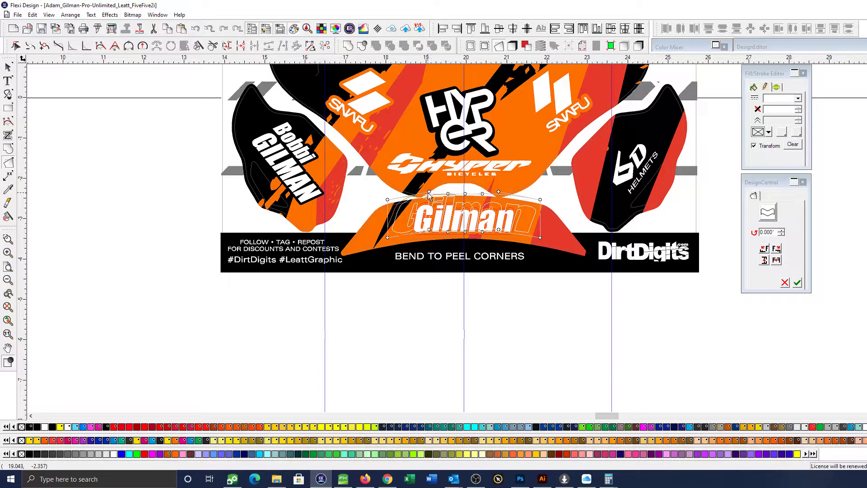
{"action": "left_click_drag", "start_coordinate": [429, 191], "coordinate": [415, 197]}
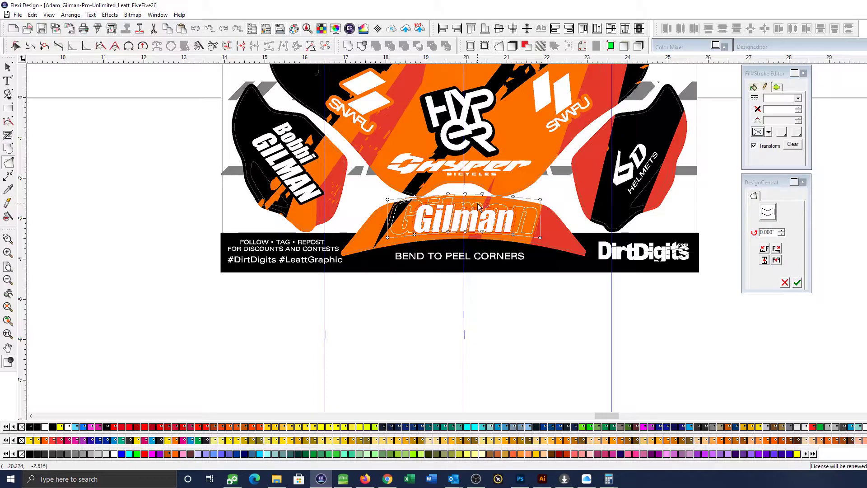
{"action": "left_click", "coordinate": [797, 283]}
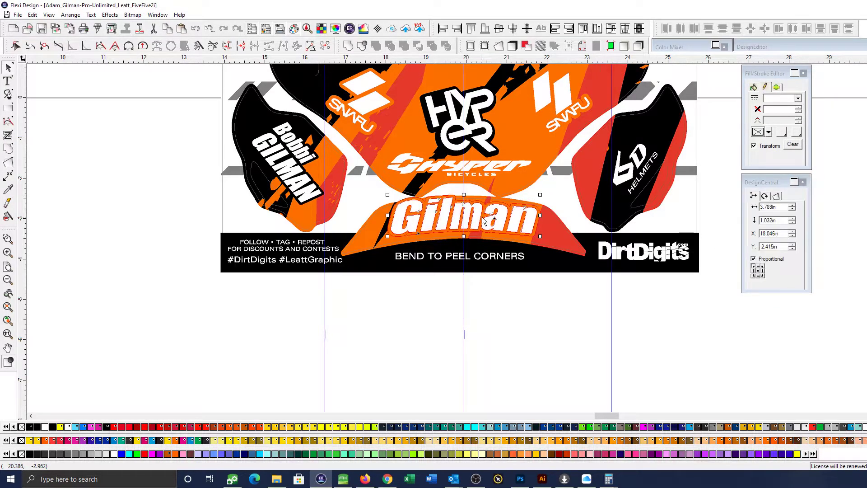
Undo the distortion of the surname lettering on the lowest decal, keeping the green line on the brace photo
{"action": "left_click", "coordinate": [527, 343]}
{"action": "scroll", "coordinate": [618, 329], "scroll_direction": "down", "scroll_amount": 2}
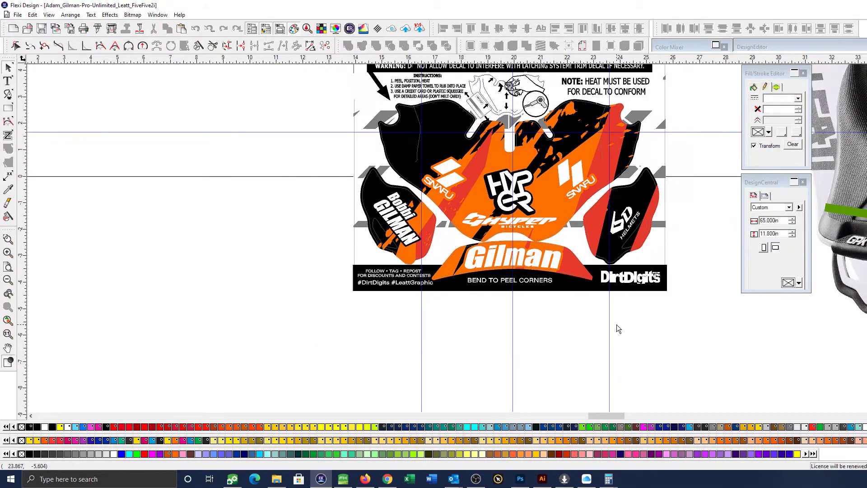
{"action": "key", "text": "ctrl+z"}
{"action": "key", "text": "ctrl+z"}
{"action": "key", "text": "ctrl+z"}
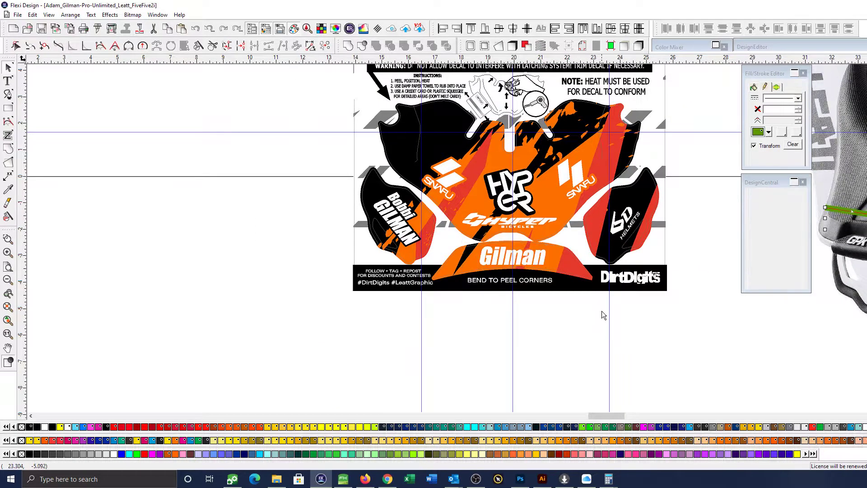
{"action": "key", "text": "ctrl+y"}
{"action": "key", "text": "ctrl+y"}
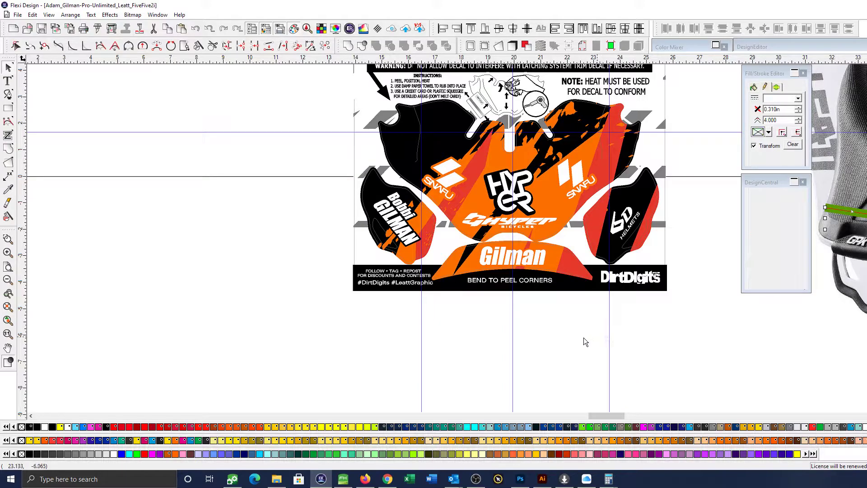
{"action": "key", "text": "ctrl+z"}
{"action": "key", "text": "ctrl+y"}
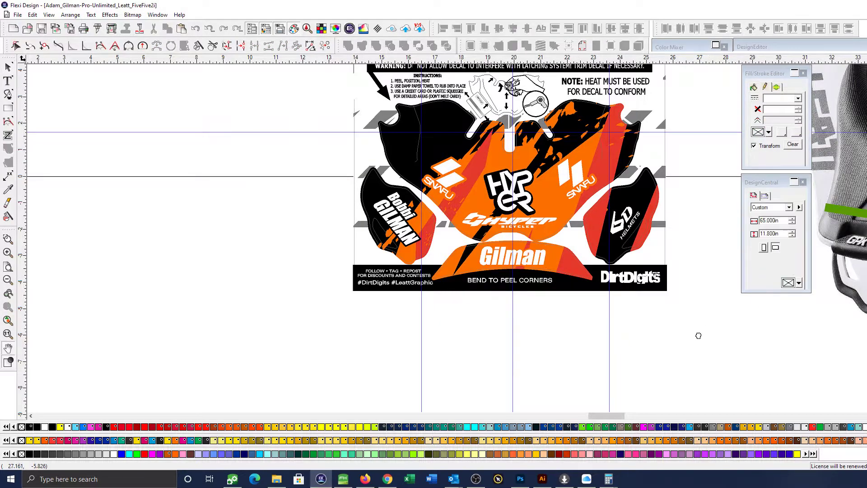
Delete the brace photo together with the green line drawn on it
{"action": "scroll", "coordinate": [654, 277], "scroll_direction": "up", "scroll_amount": 5}
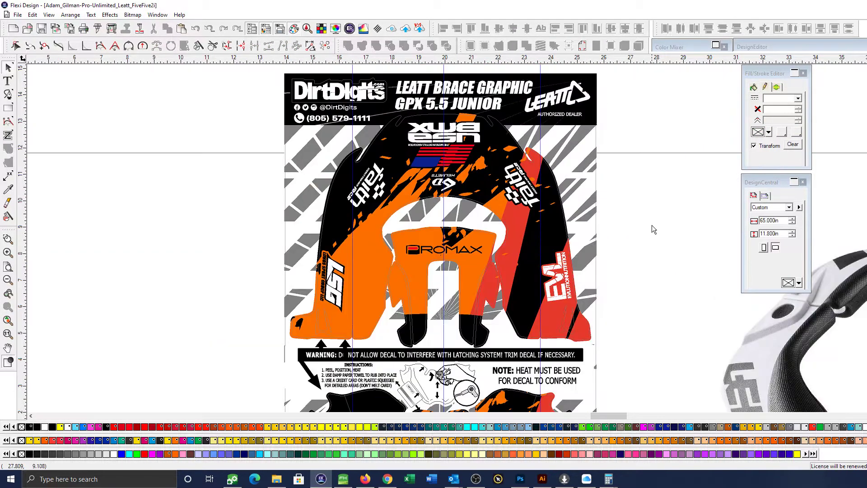
{"action": "left_click", "coordinate": [335, 283]}
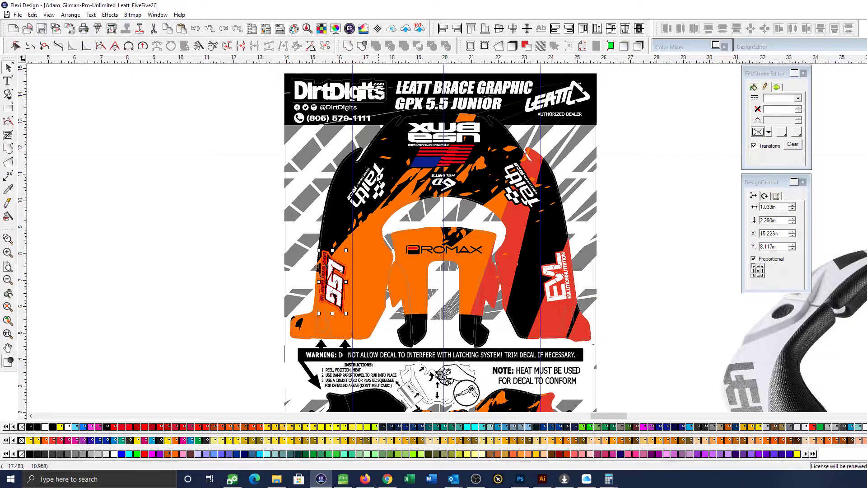
{"action": "left_click", "coordinate": [647, 233]}
{"action": "scroll", "coordinate": [647, 234], "scroll_direction": "down", "scroll_amount": 2}
{"action": "scroll", "coordinate": [646, 234], "scroll_direction": "down", "scroll_amount": 3}
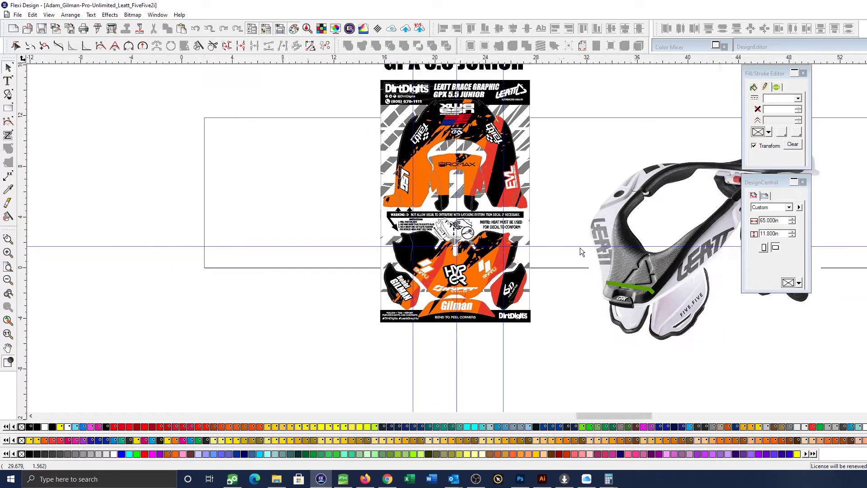
{"action": "scroll", "coordinate": [582, 252], "scroll_direction": "right", "scroll_amount": 1}
{"action": "scroll", "coordinate": [671, 342], "scroll_direction": "right", "scroll_amount": 2}
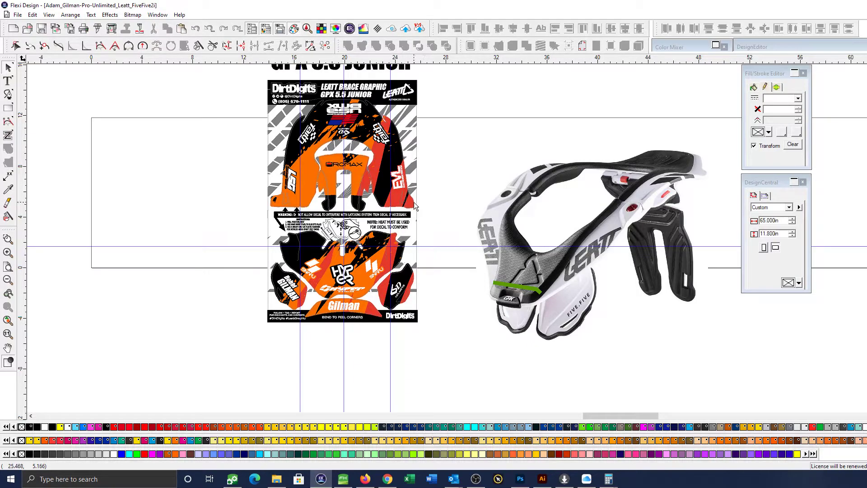
{"action": "left_click_drag", "start_coordinate": [475, 142], "coordinate": [745, 345]}
{"action": "key", "text": "Delete"}
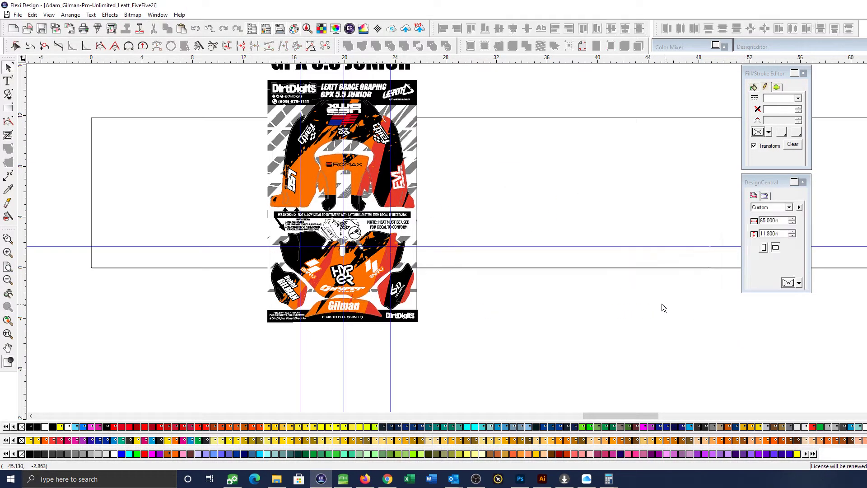
Inspect the leg decals and their sponsor logos, and the layout of the whole kit
{"action": "scroll", "coordinate": [289, 167], "scroll_direction": "up", "scroll_amount": 7}
{"action": "scroll", "coordinate": [632, 243], "scroll_direction": "down", "scroll_amount": 3}
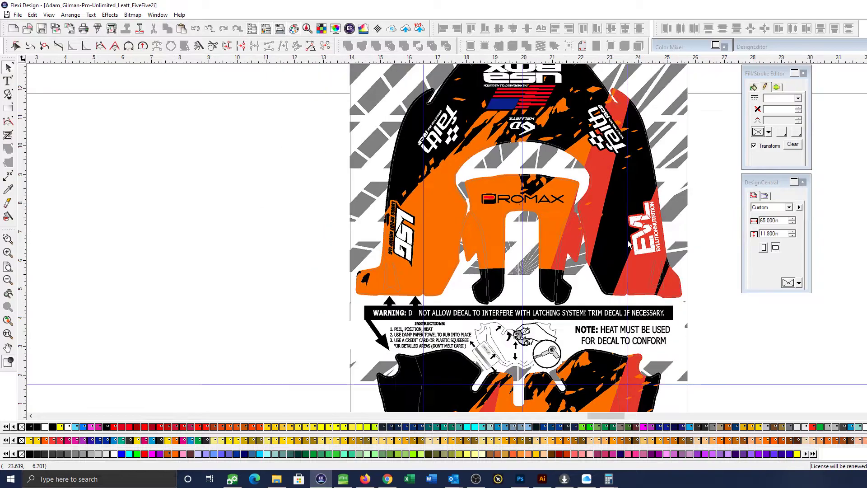
{"action": "left_click_drag", "start_coordinate": [573, 238], "coordinate": [487, 218]}
{"action": "scroll", "coordinate": [487, 222], "scroll_direction": "down", "scroll_amount": 2}
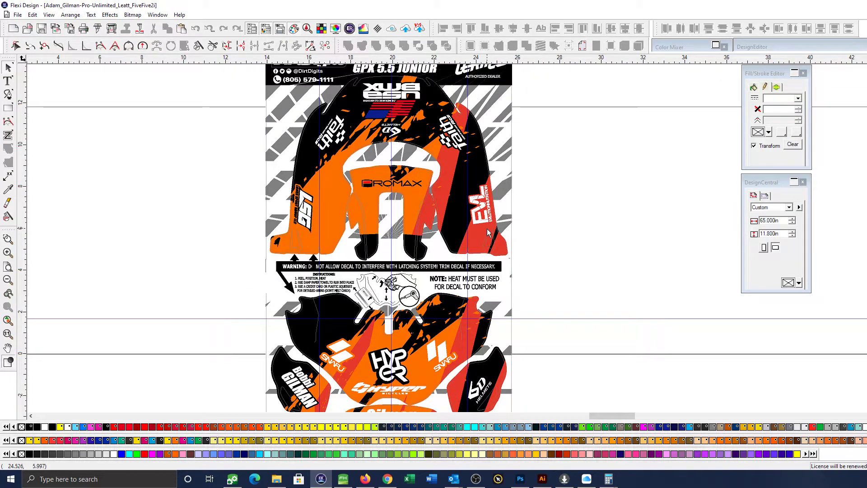
{"action": "scroll", "coordinate": [552, 265], "scroll_direction": "down", "scroll_amount": 2}
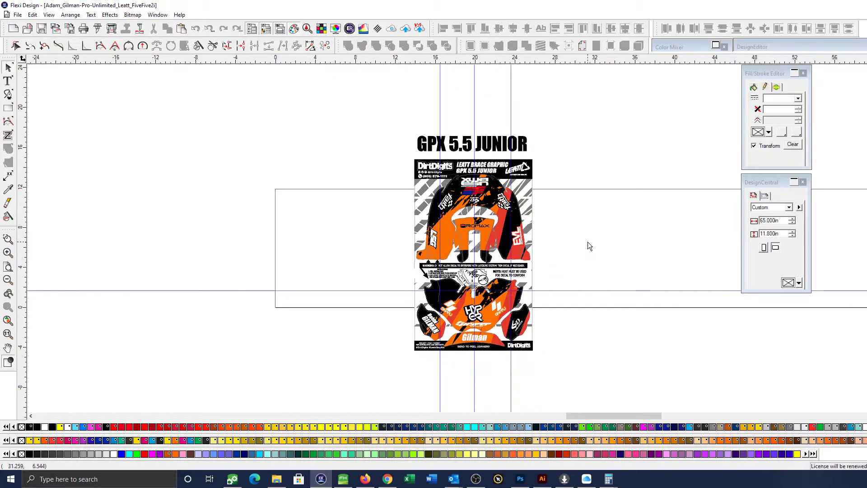